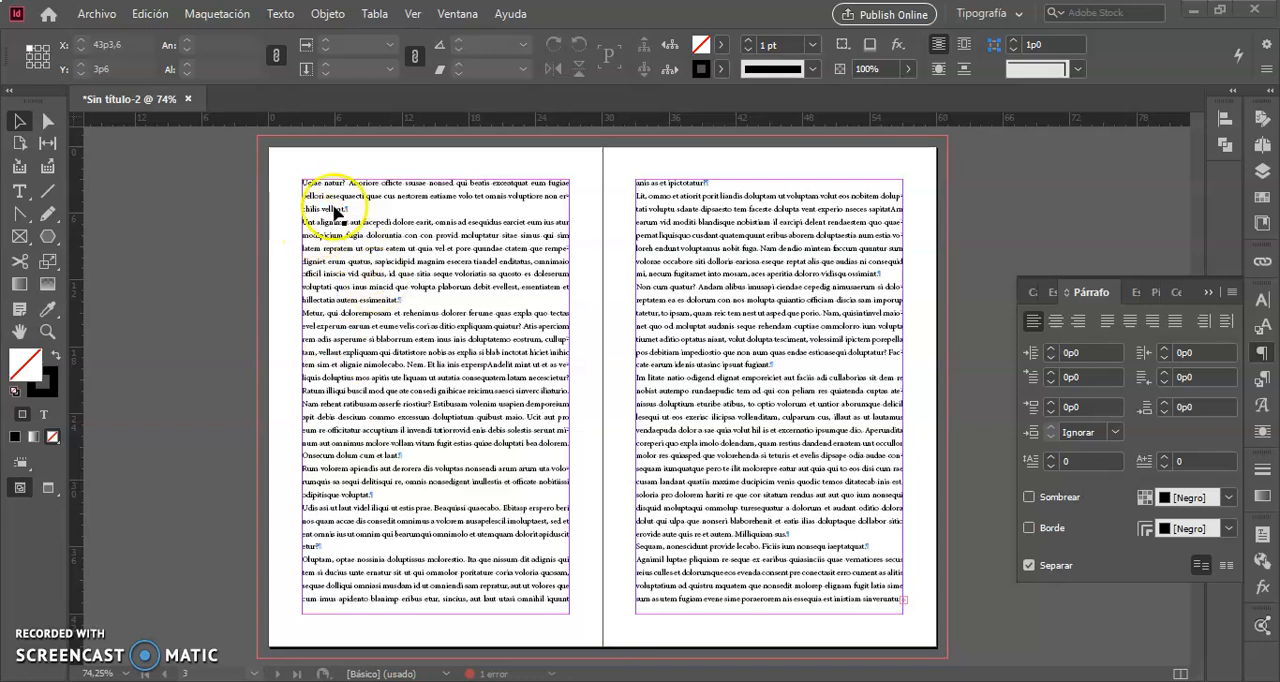
click(420, 352)
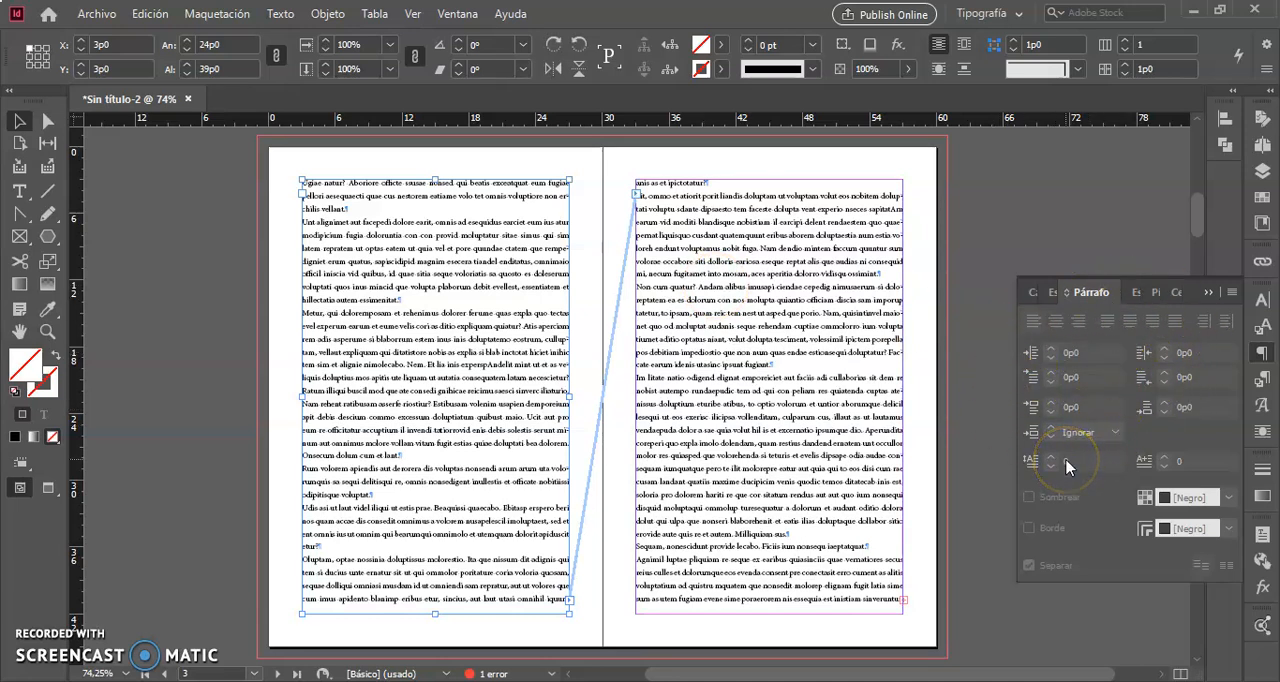
triple_click(424, 273)
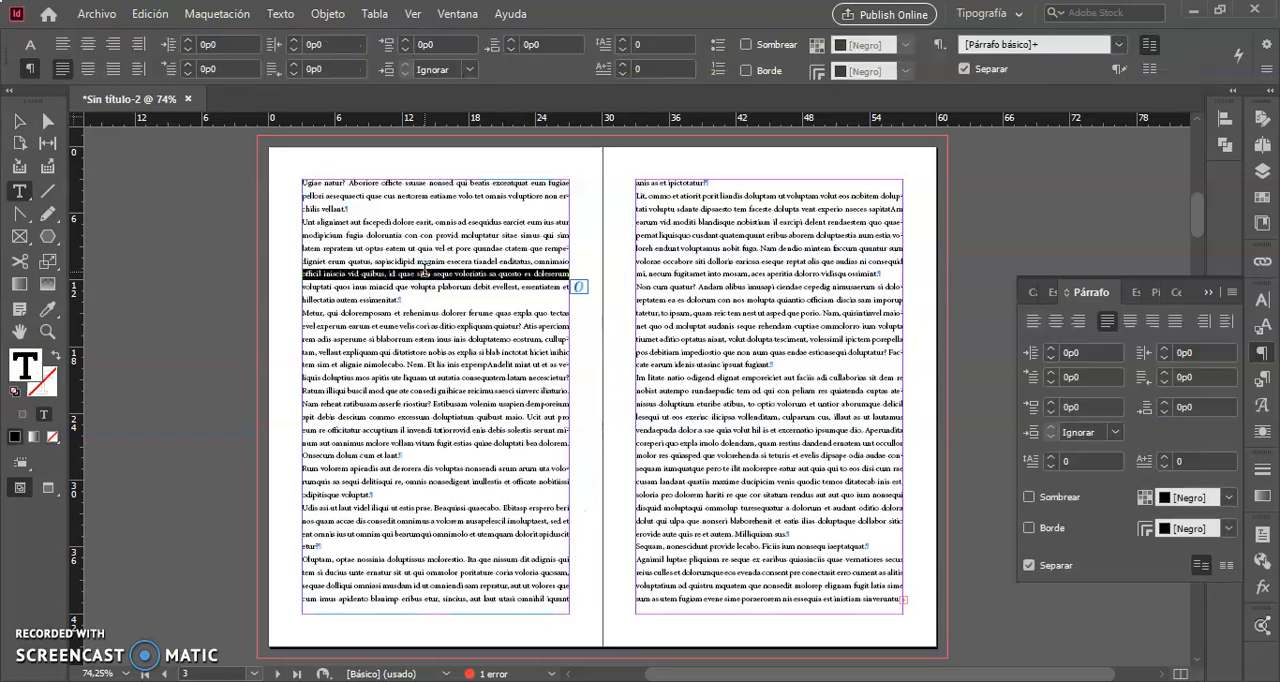
click(18, 122)
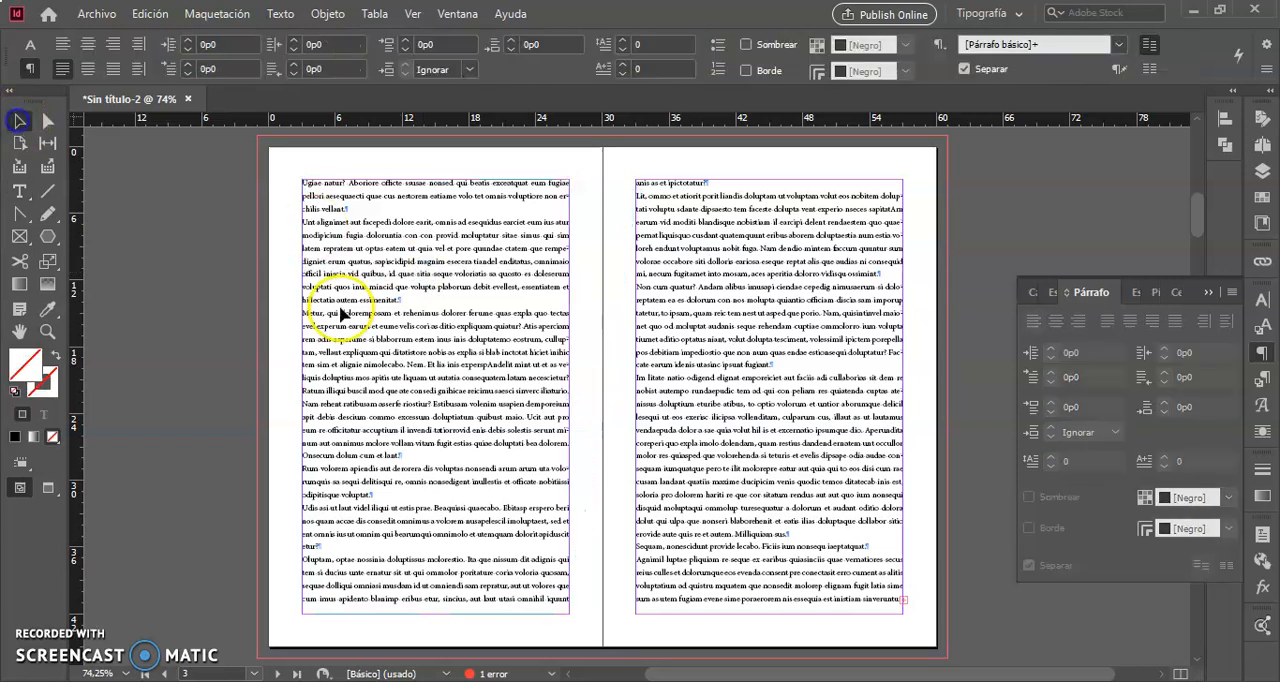
click(366, 397)
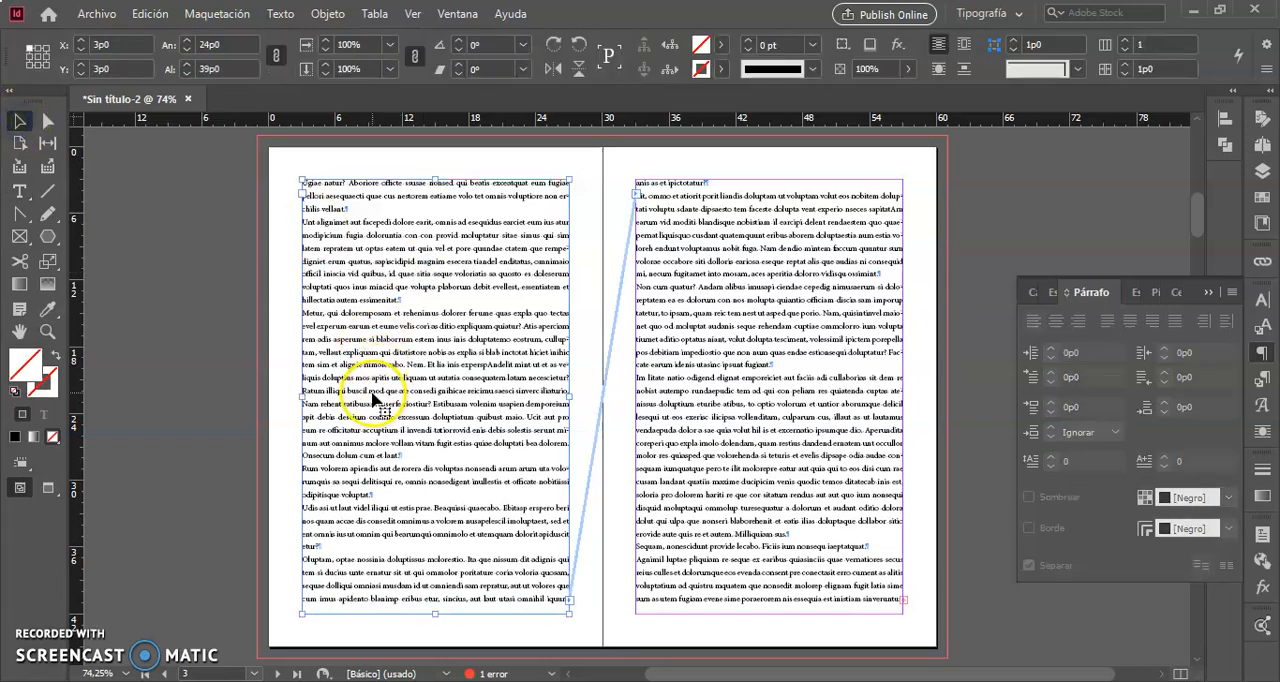
click(327, 395)
Set the leading of all text in the linked text frames to 12 pt.
double_click(386, 398)
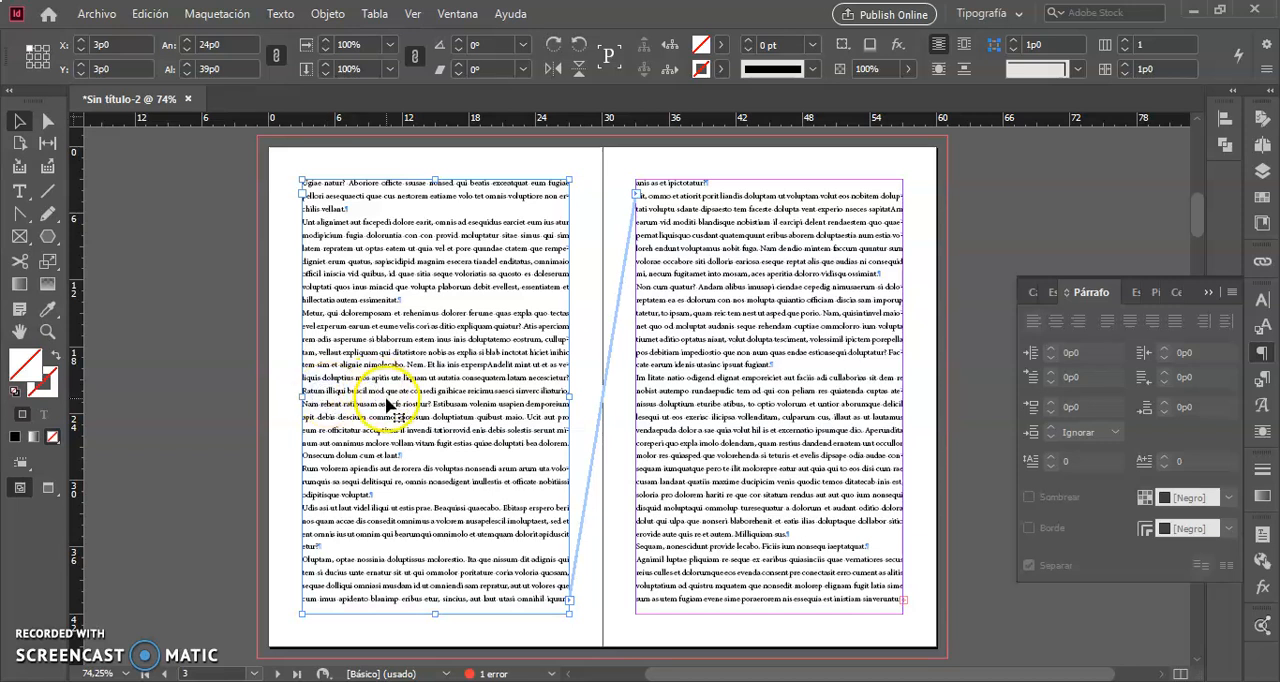
key(ctrl+a)
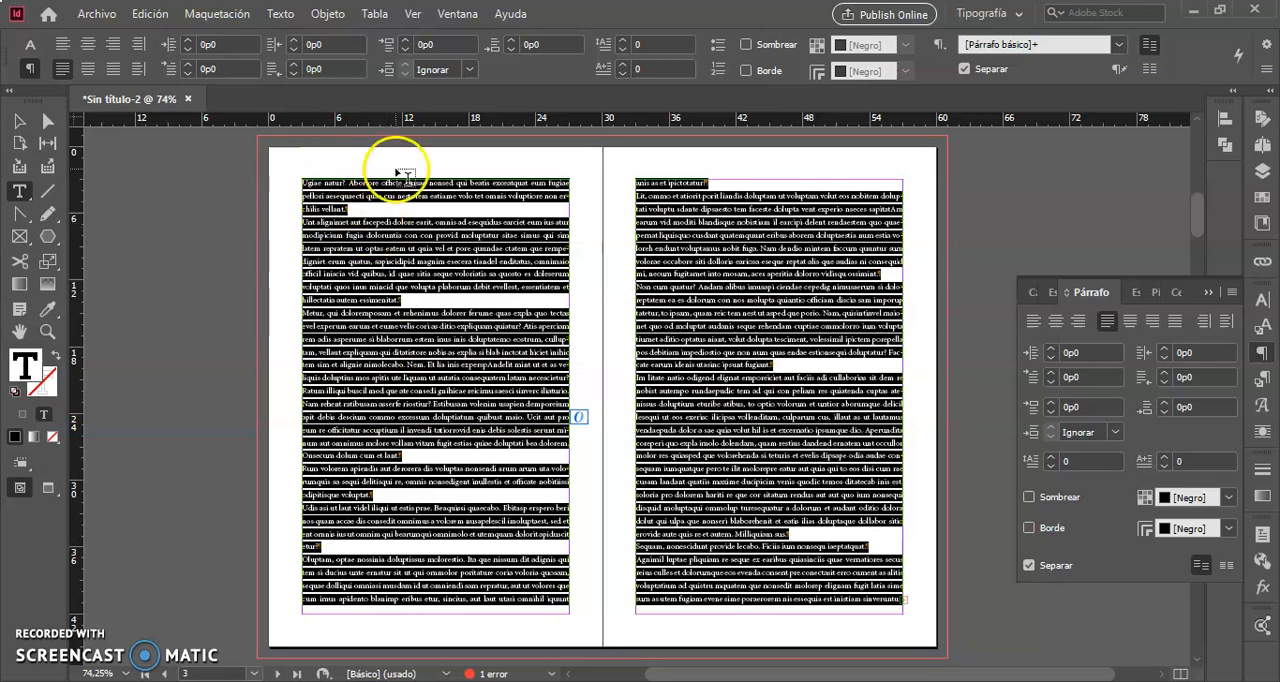
click(31, 46)
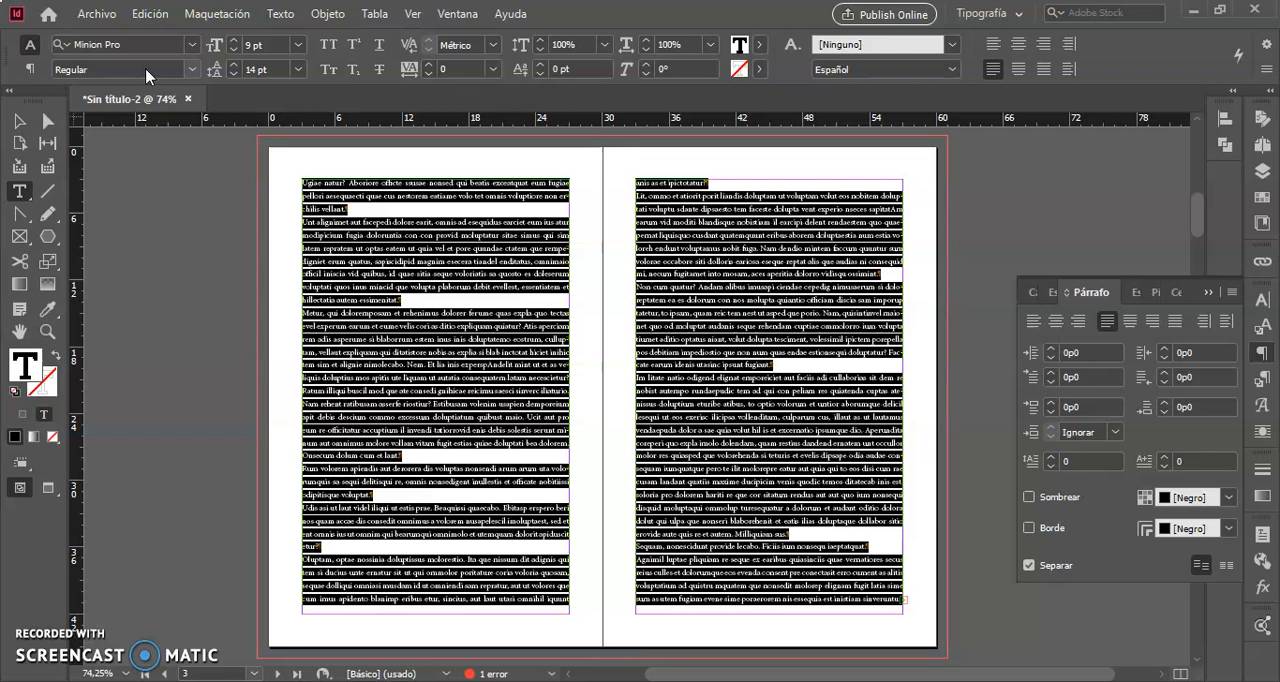
triple_click(274, 70)
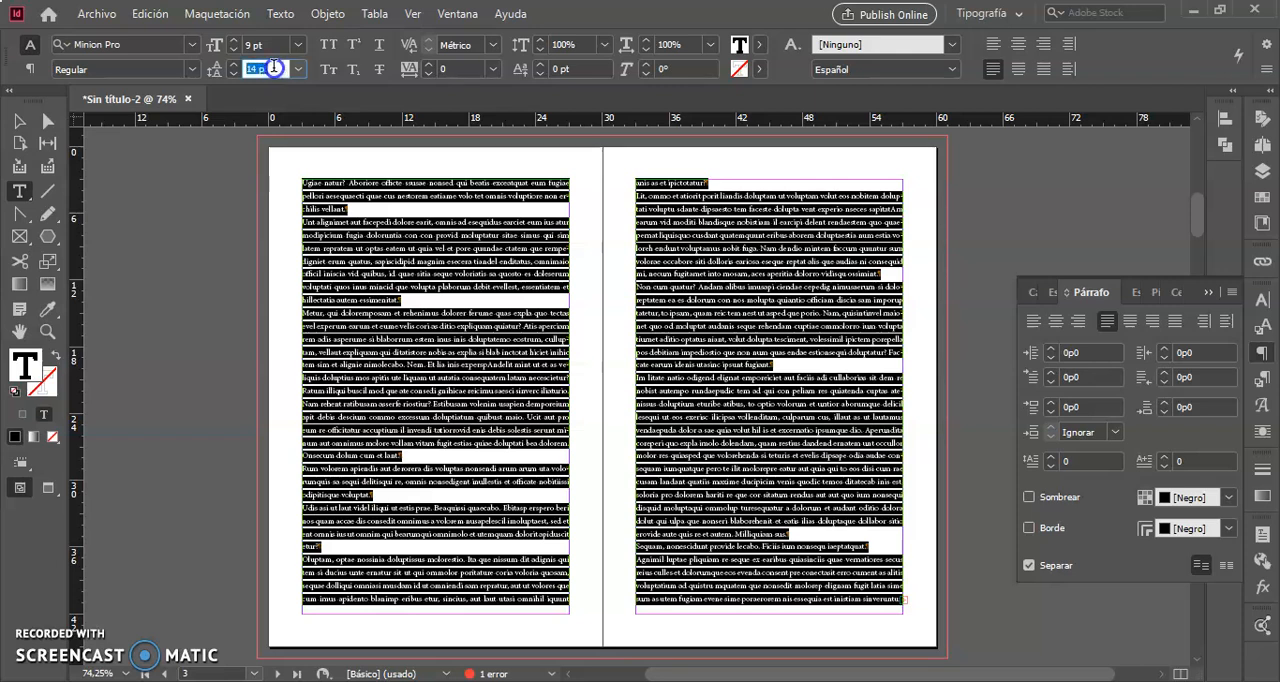
text(12)
click(256, 47)
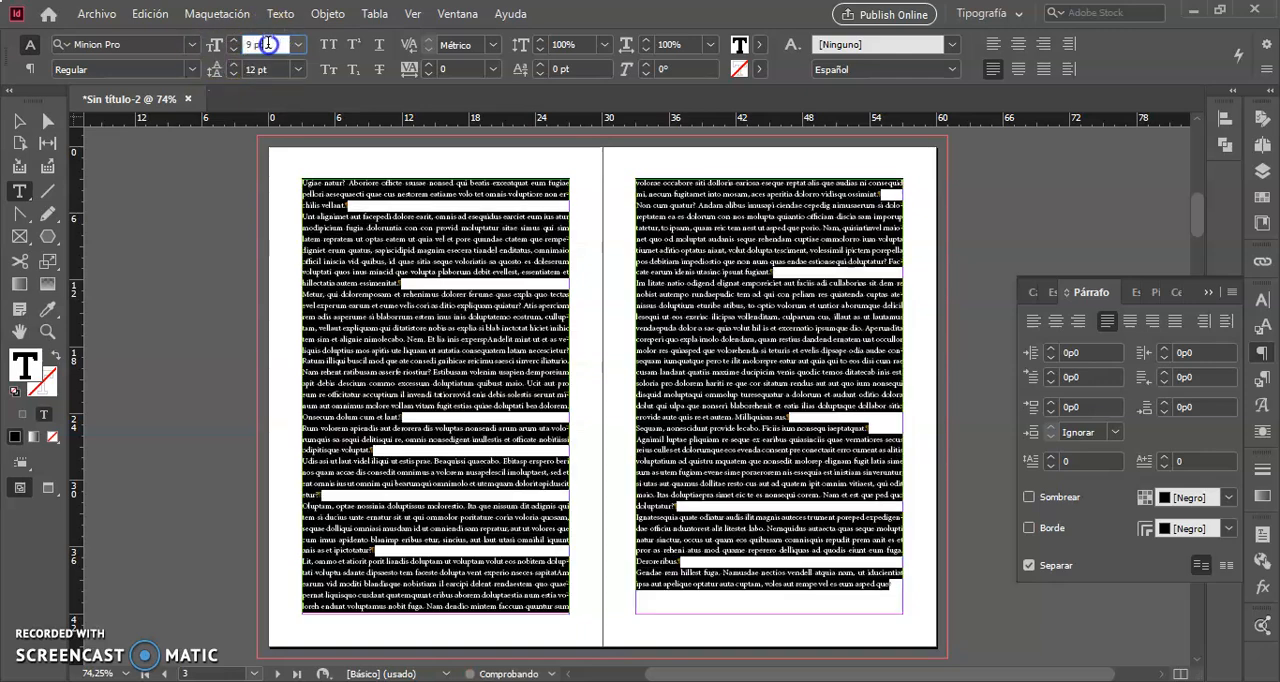
click(426, 366)
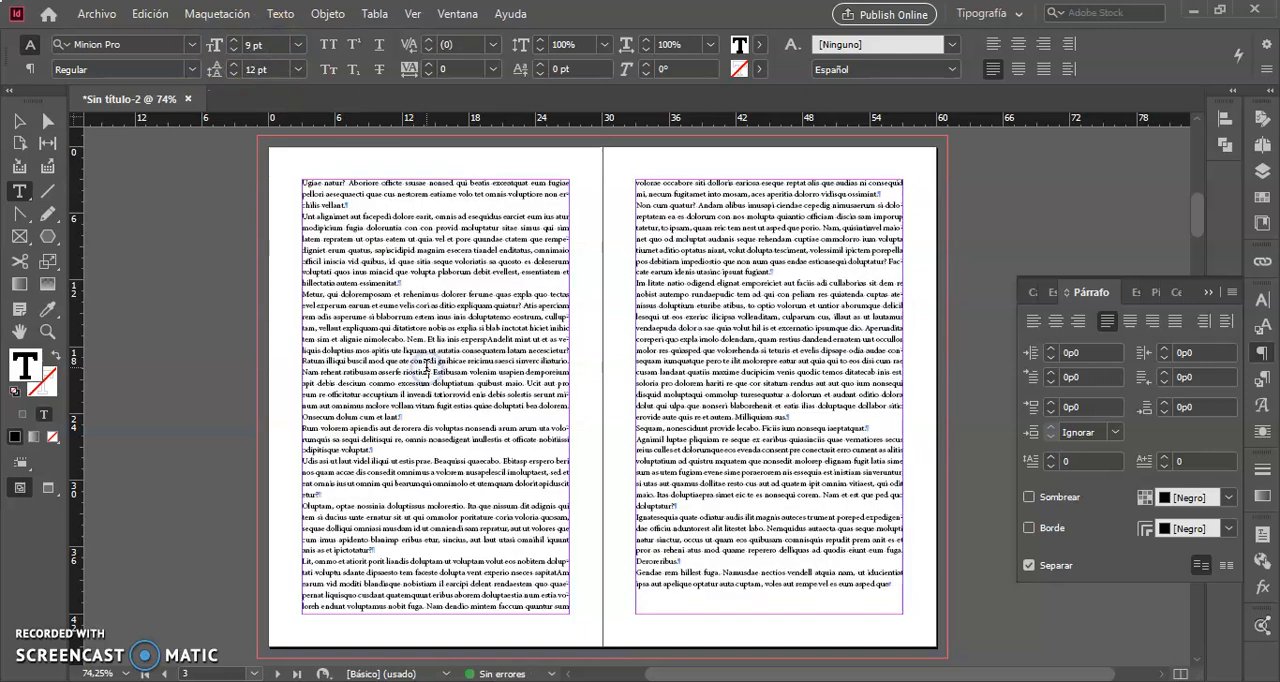
Narrow the first page's text frame from its outer side to about 20p8 wide, then deselect it.
click(19, 121)
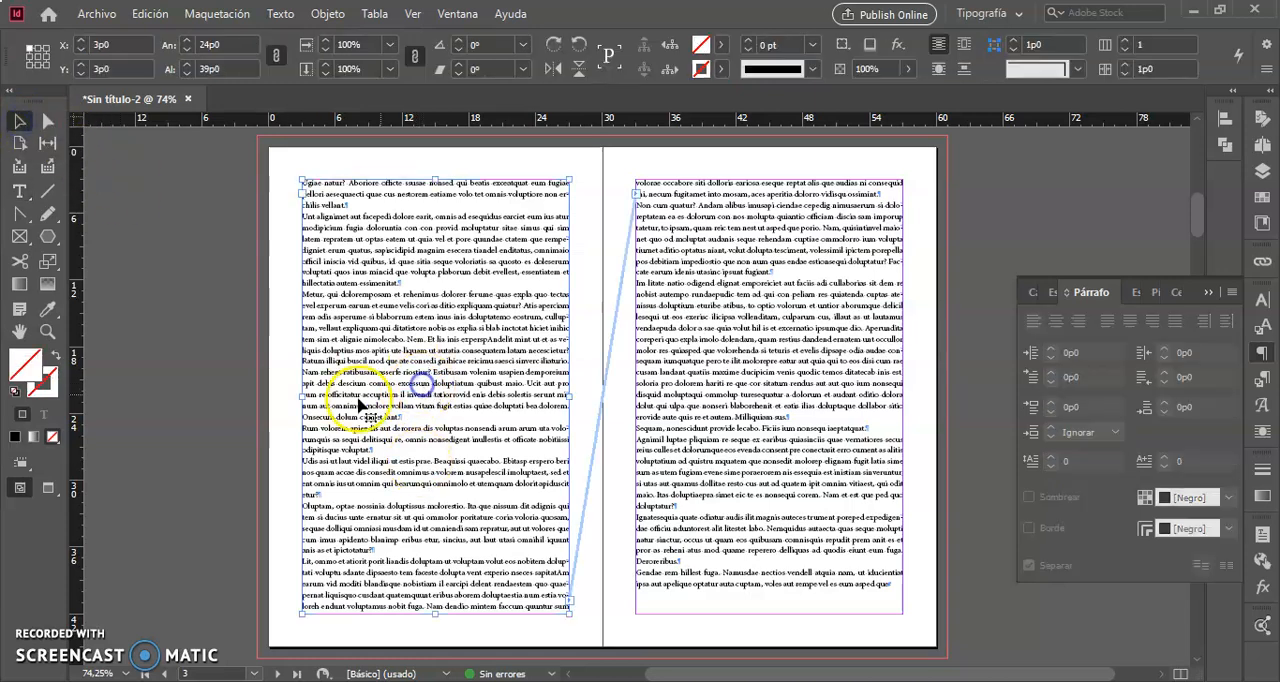
drag(300, 395, 340, 398)
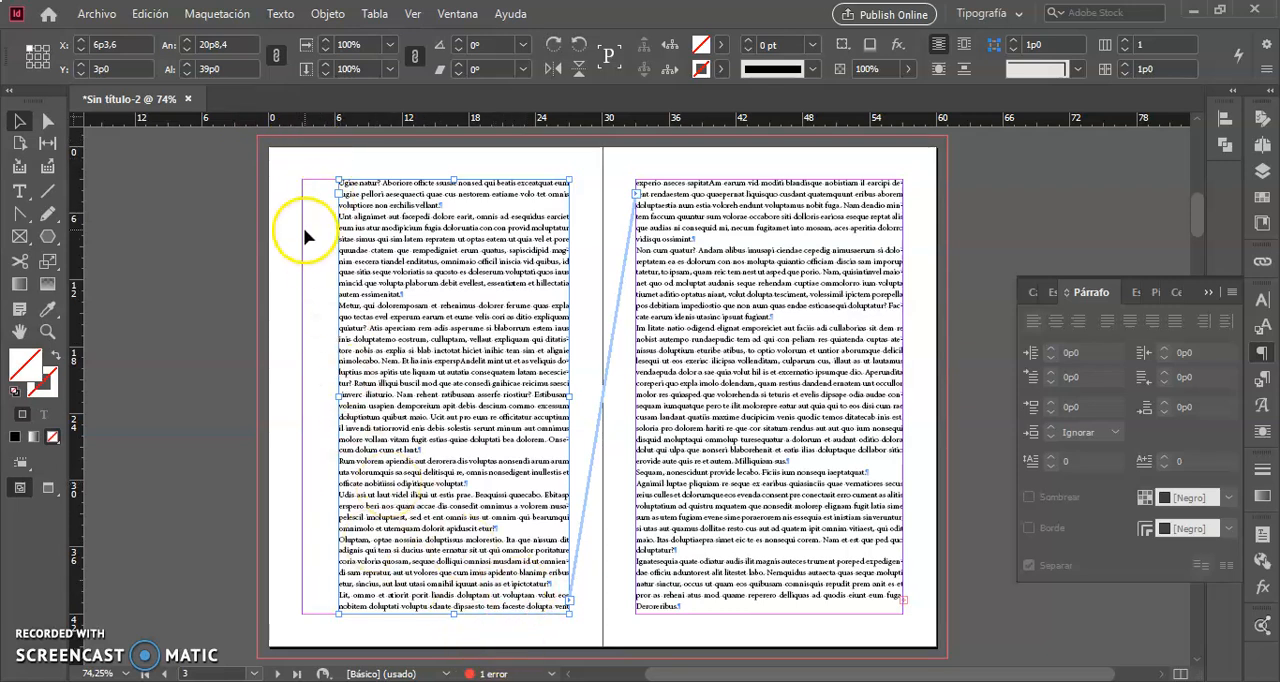
click(284, 326)
click(531, 160)
Preview the spread without guides and frame edges, then return to the normal view.
click(287, 283)
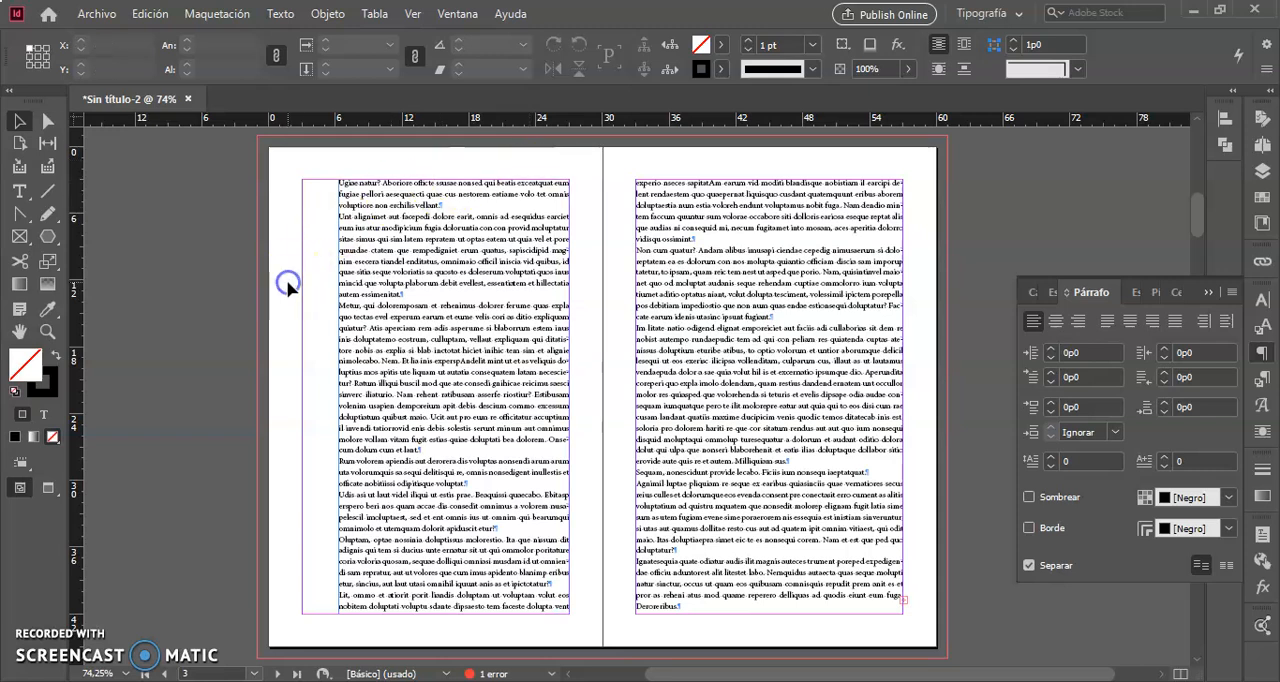
click(287, 285)
key(w)
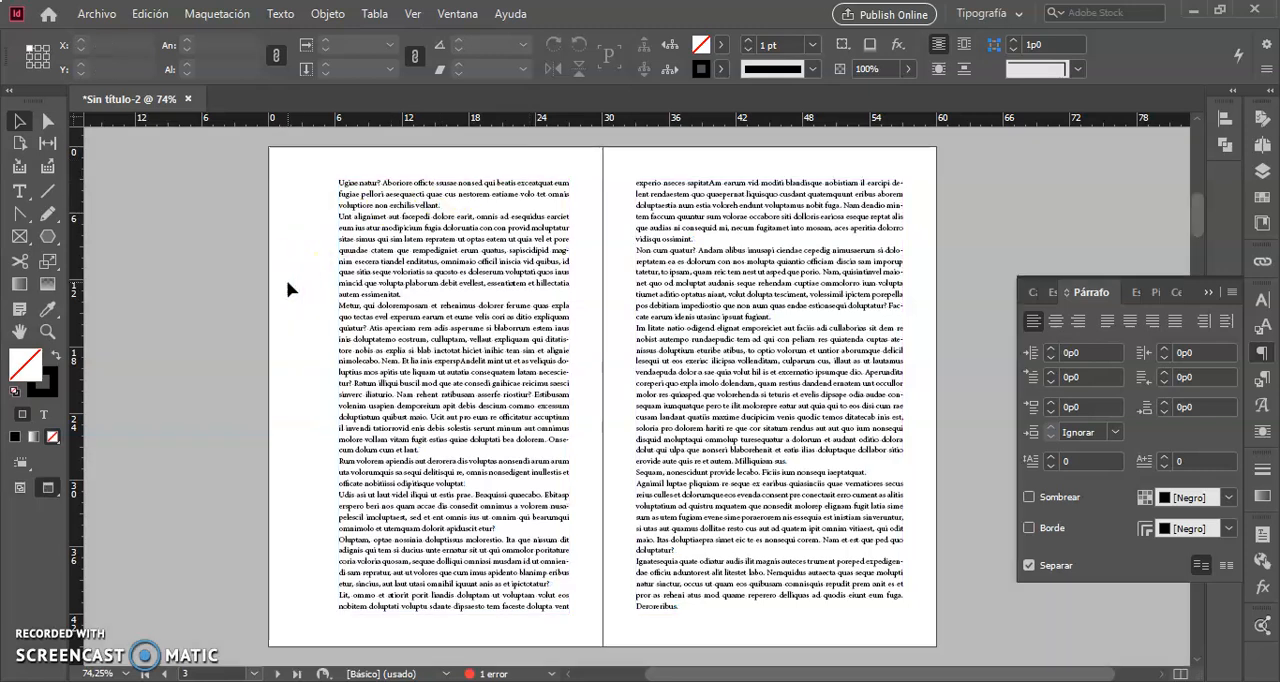
click(409, 237)
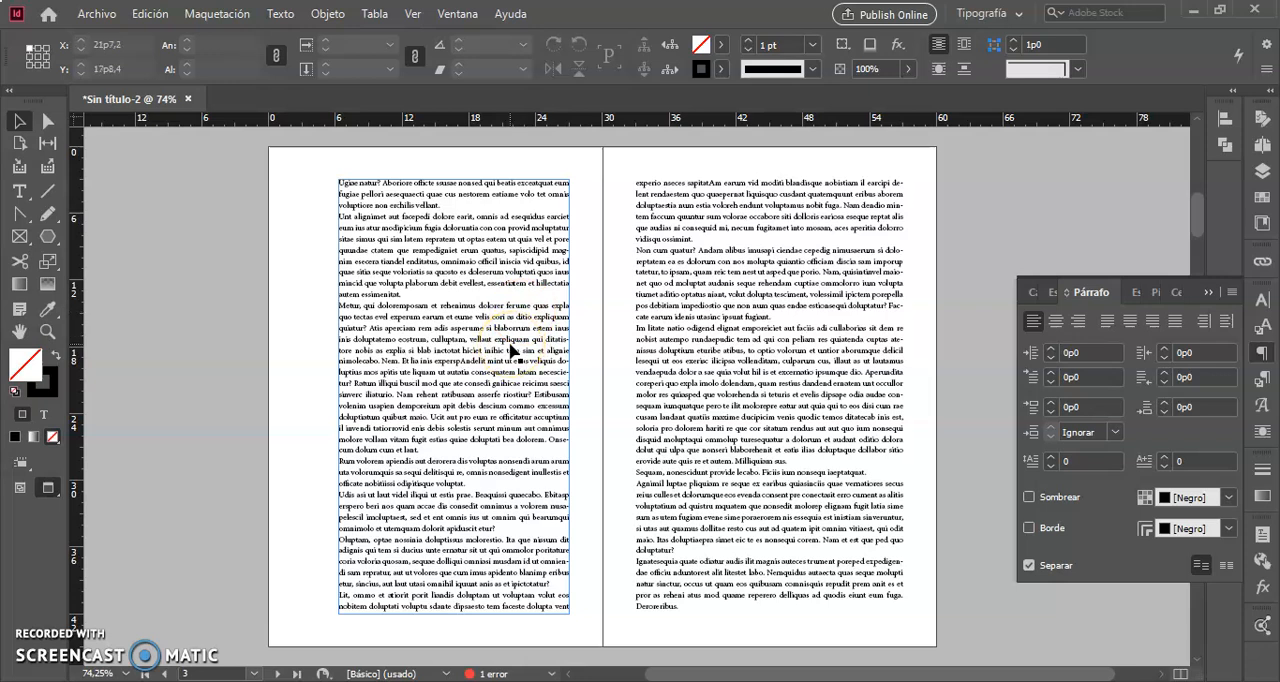
key(w)
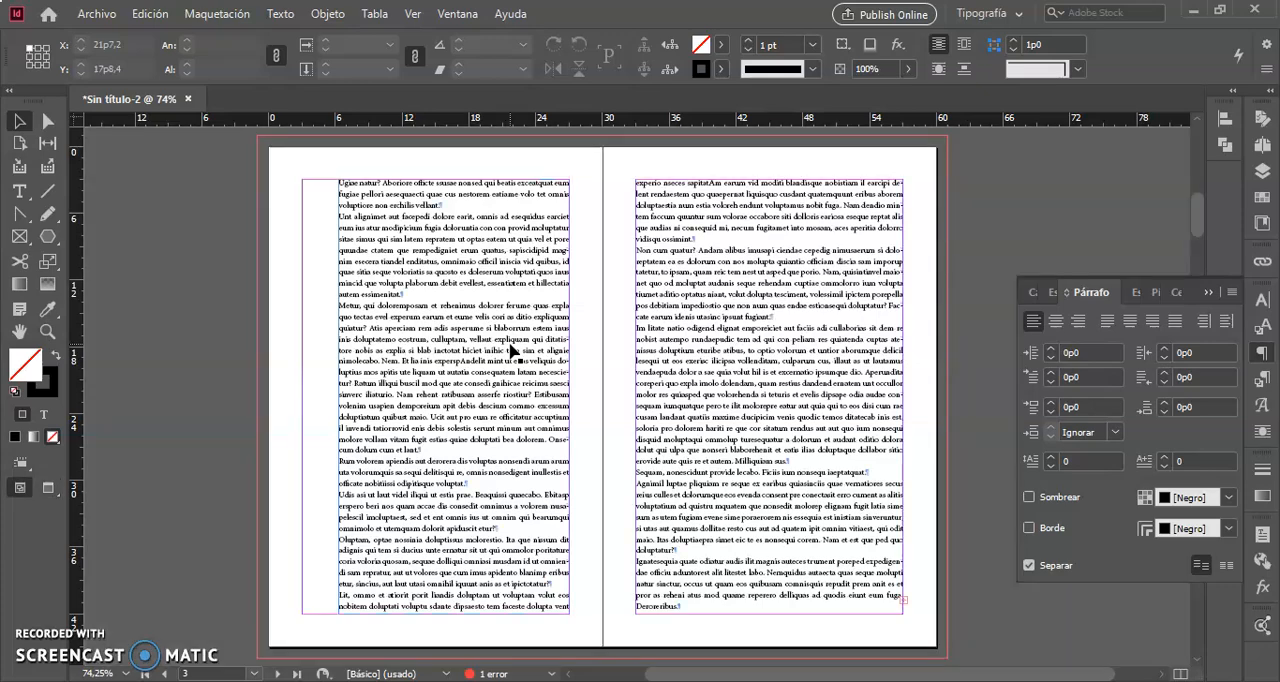
View the spread in full-screen presentation mode, then return to the normal view of the spread.
key(shift+w)
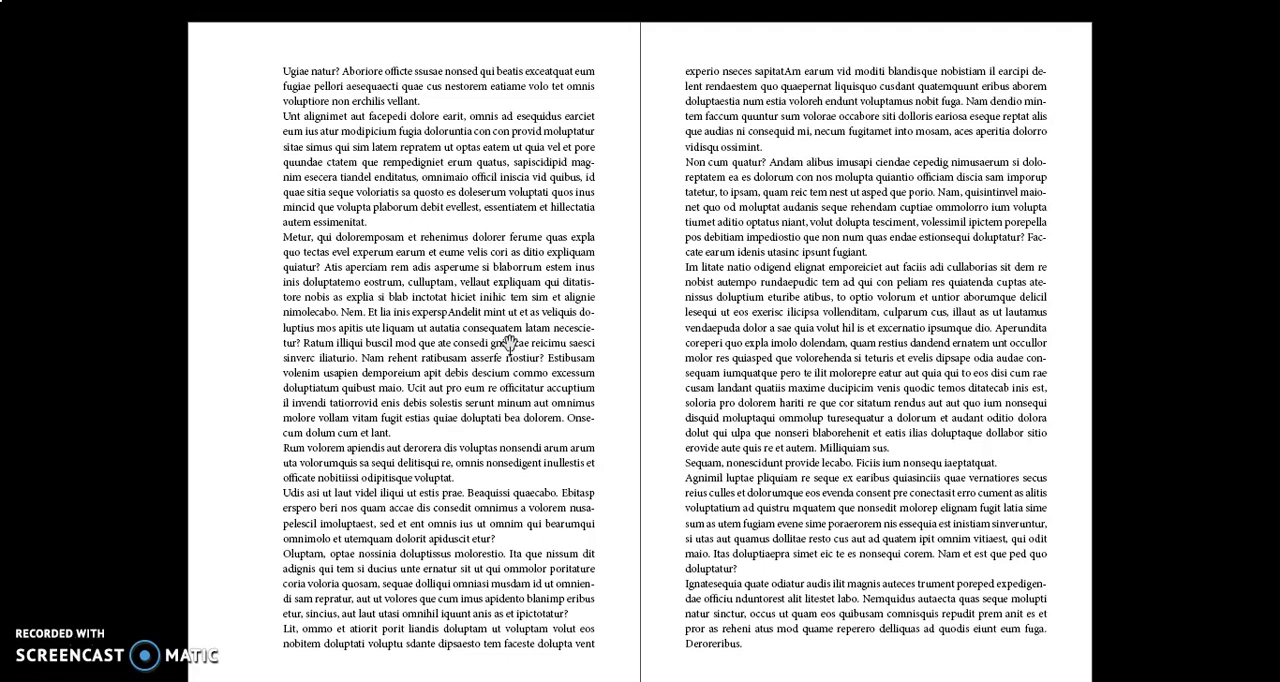
key(Escape)
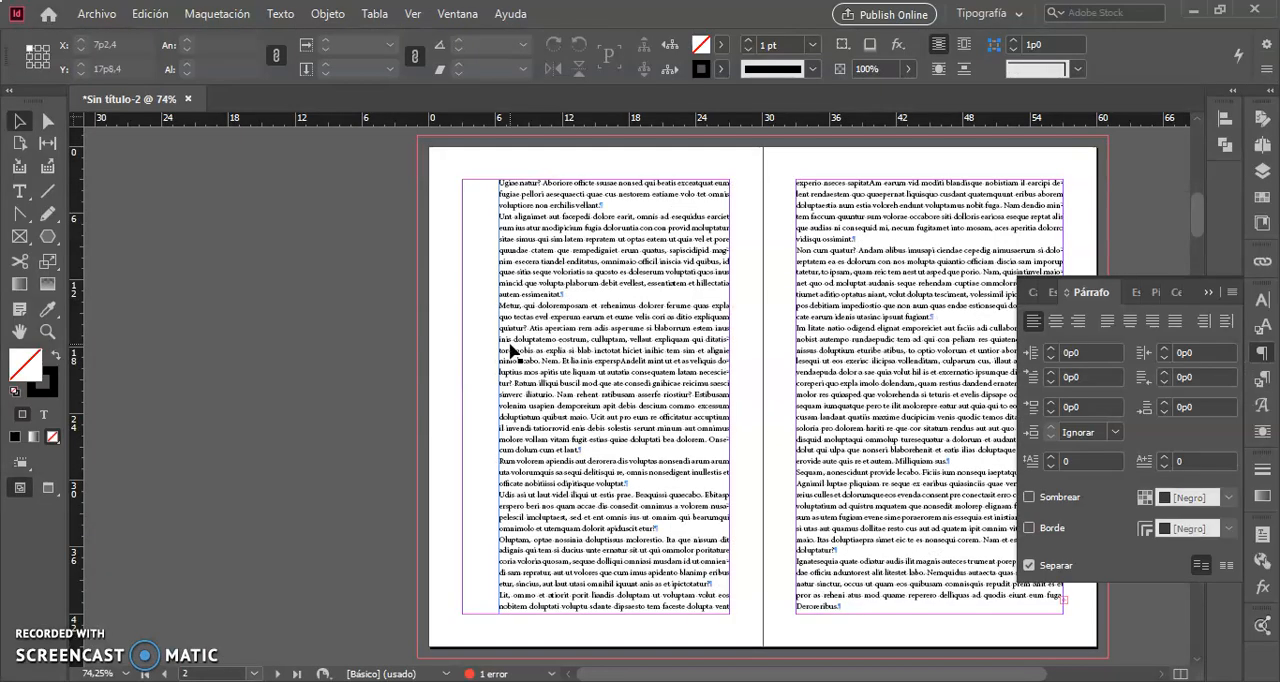
click(540, 354)
scroll(540, 354, right, 3)
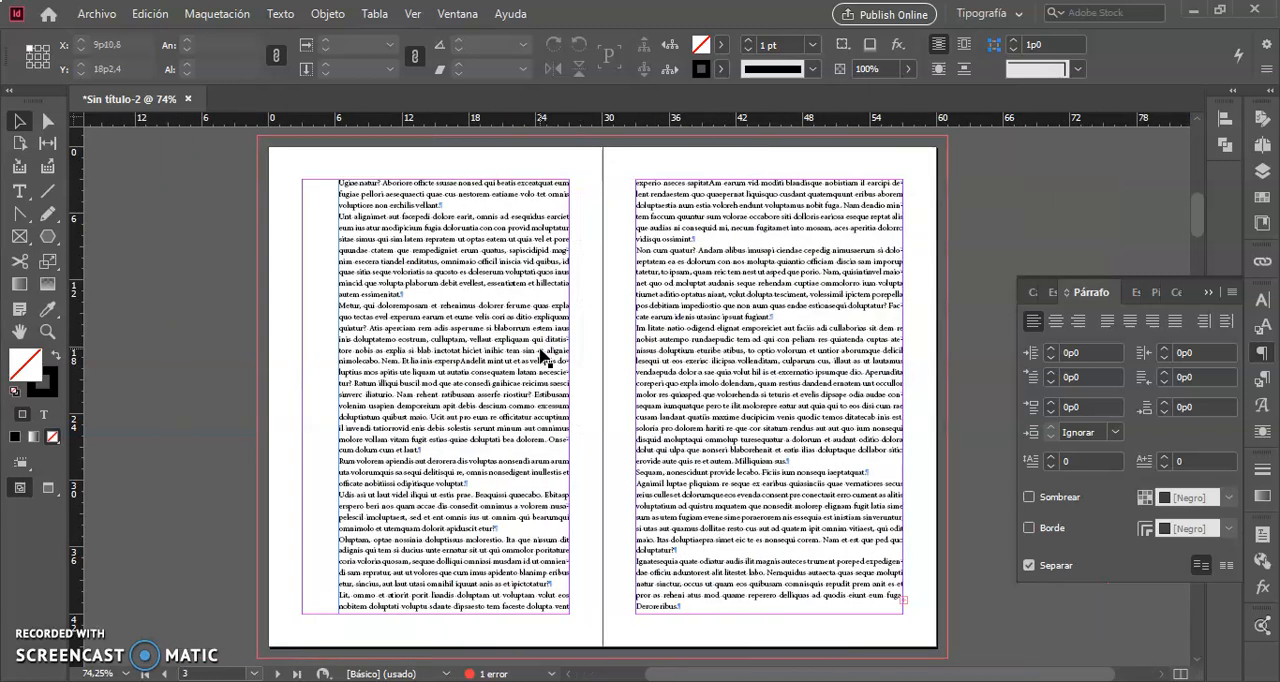
In preview mode, split the opening paragraph after "officte" to make a separate title line.
click(290, 305)
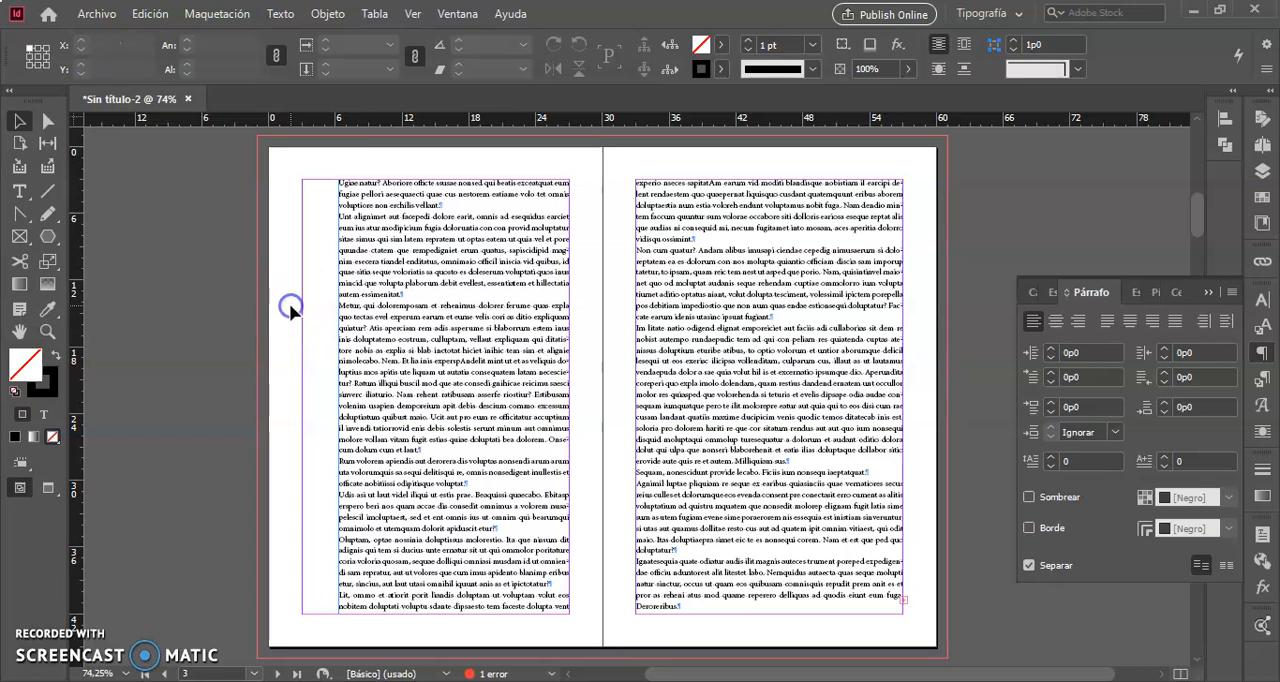
click(380, 334)
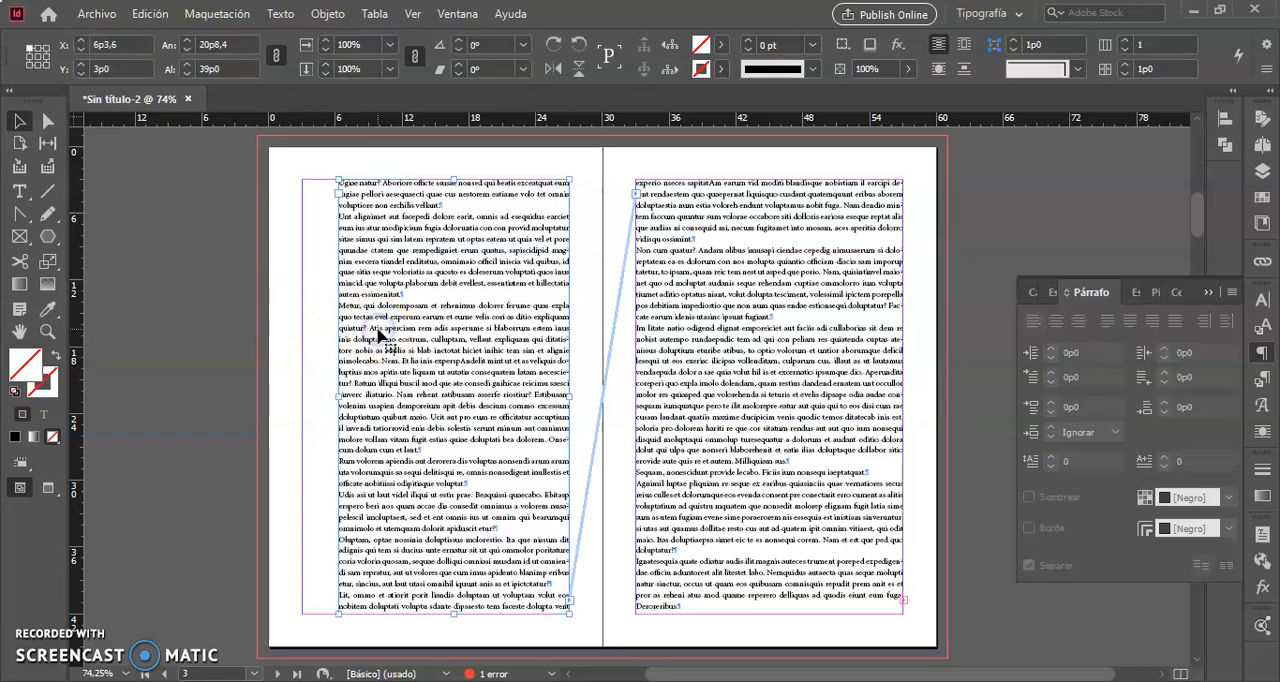
key(w)
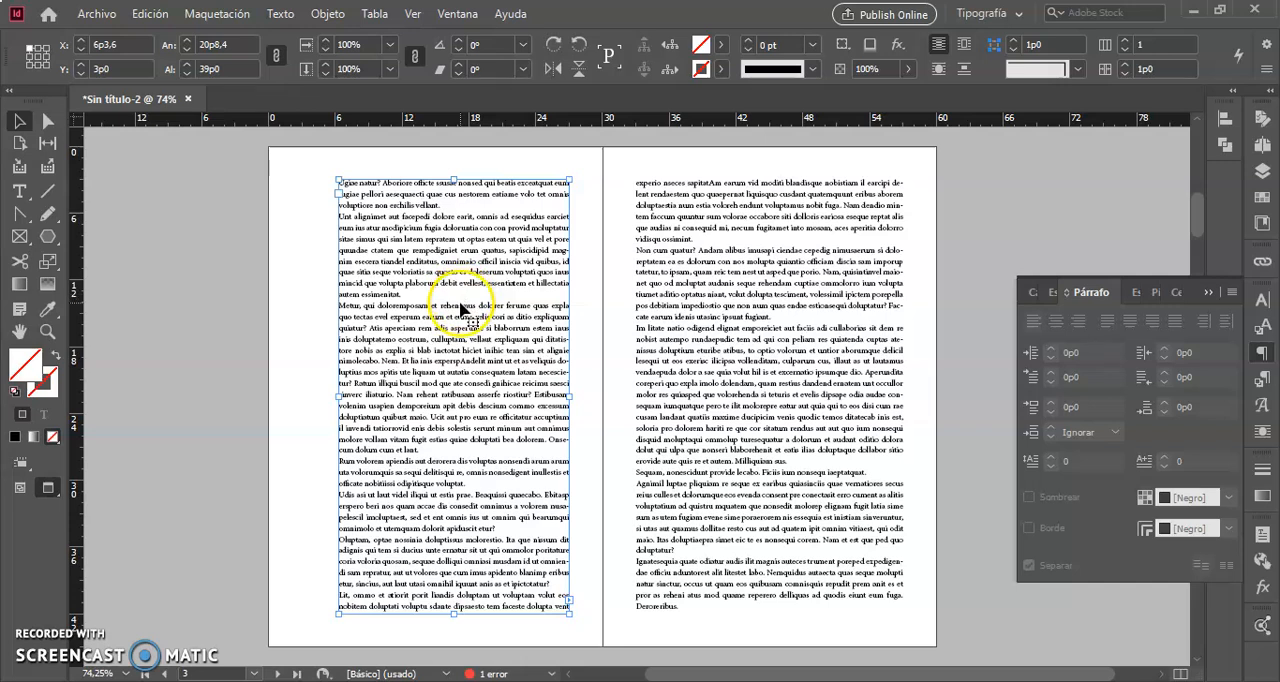
double_click(439, 186)
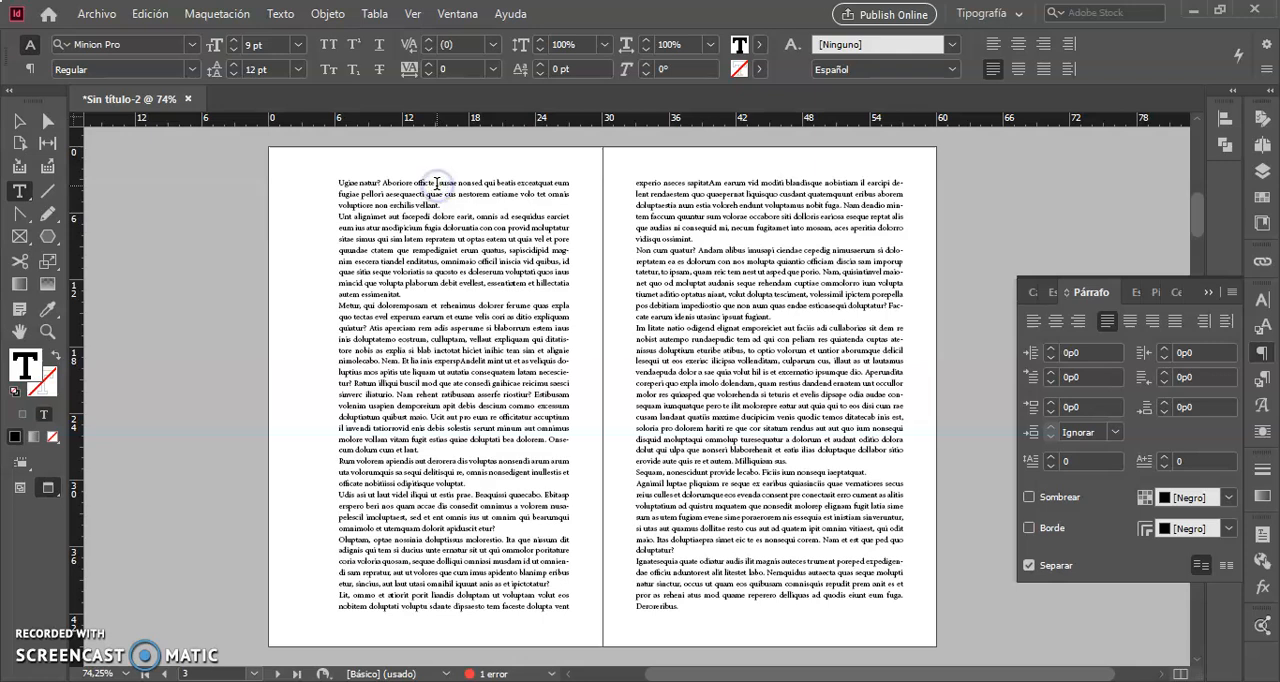
key(Return)
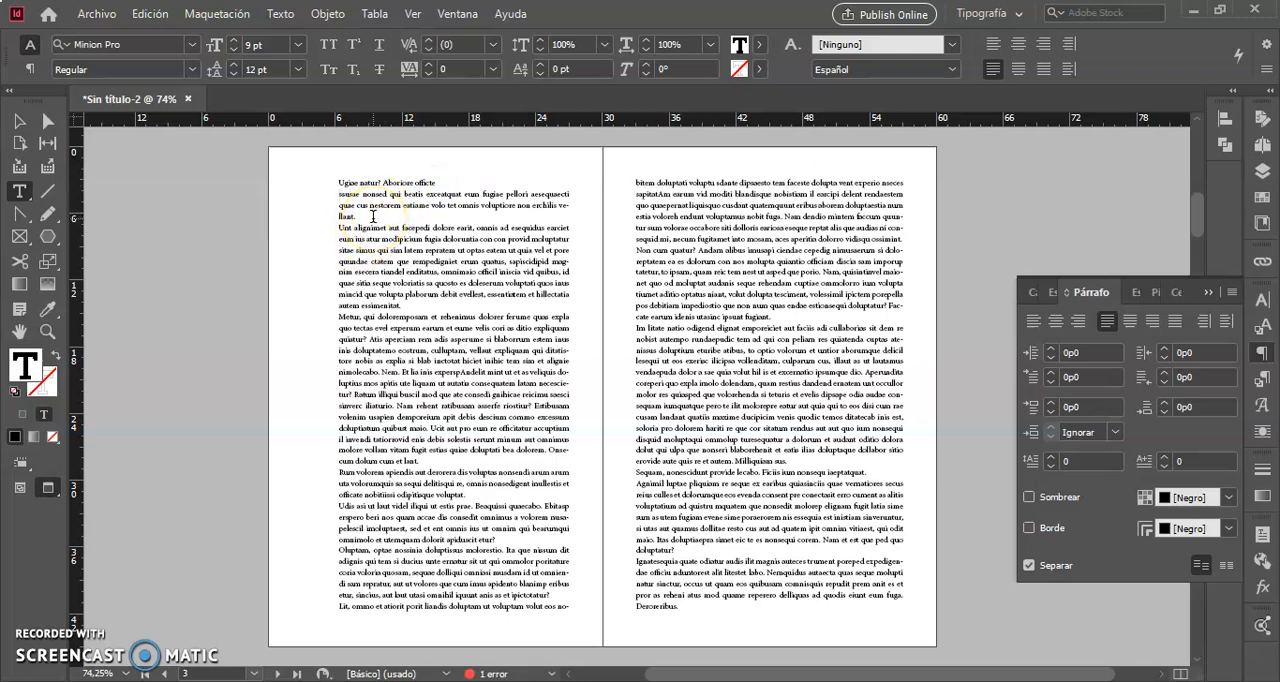
Set the title line "Ugiae natur? Aboriore officte" to 36 pt and centre it.
click(420, 181)
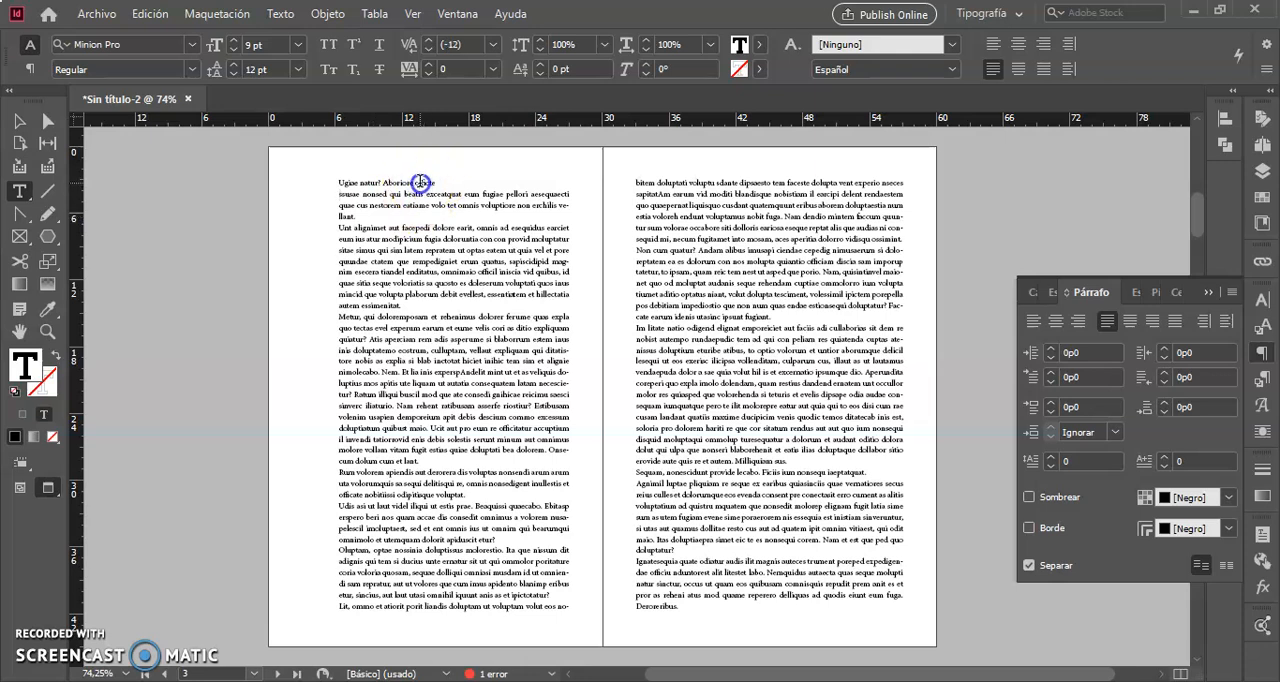
triple_click(420, 181)
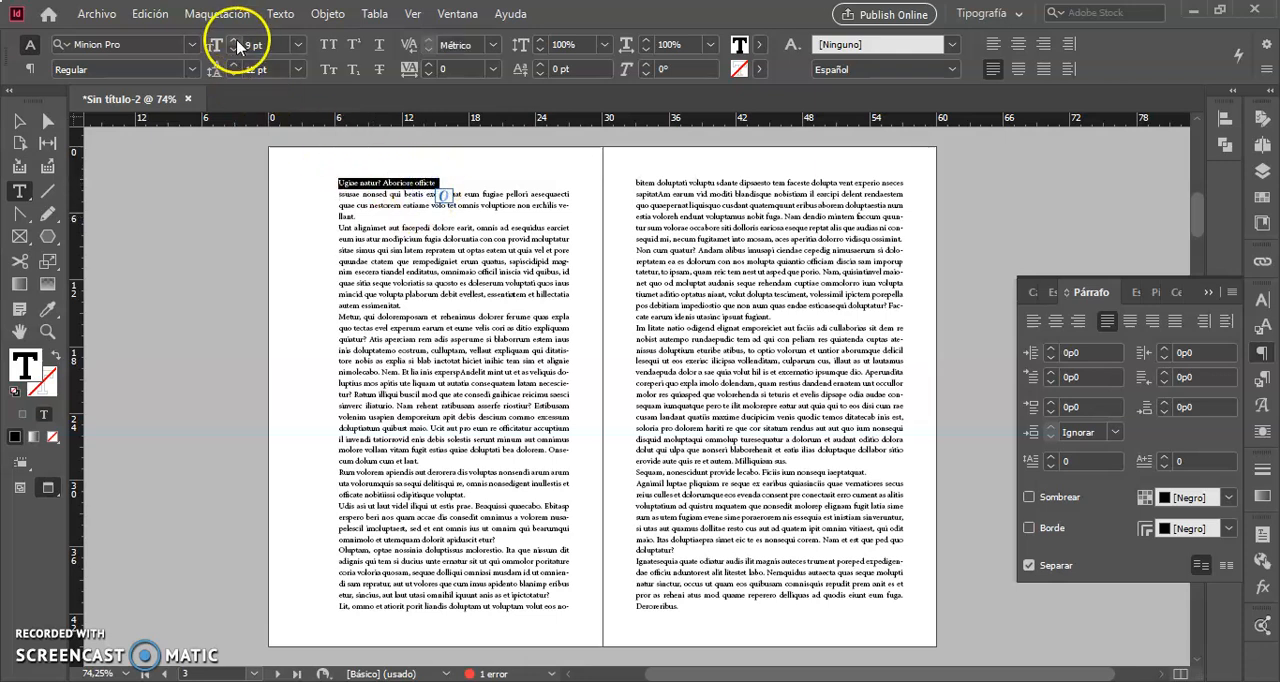
click(298, 45)
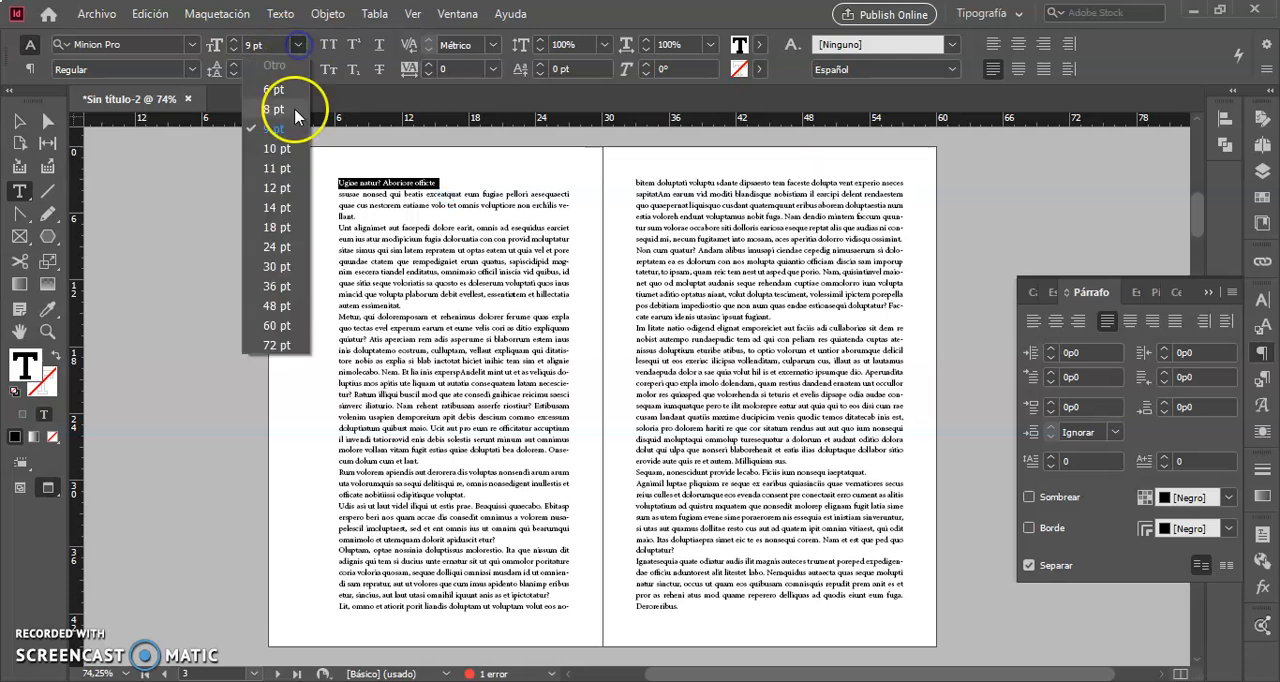
click(274, 286)
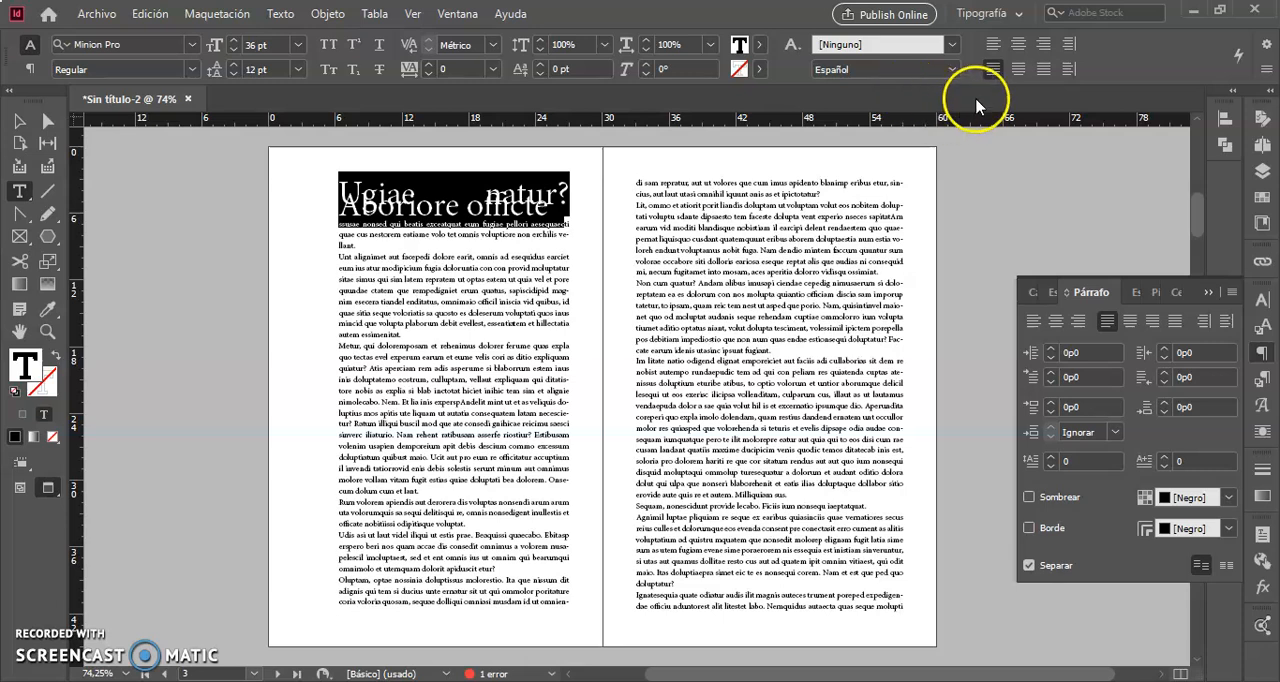
click(1015, 47)
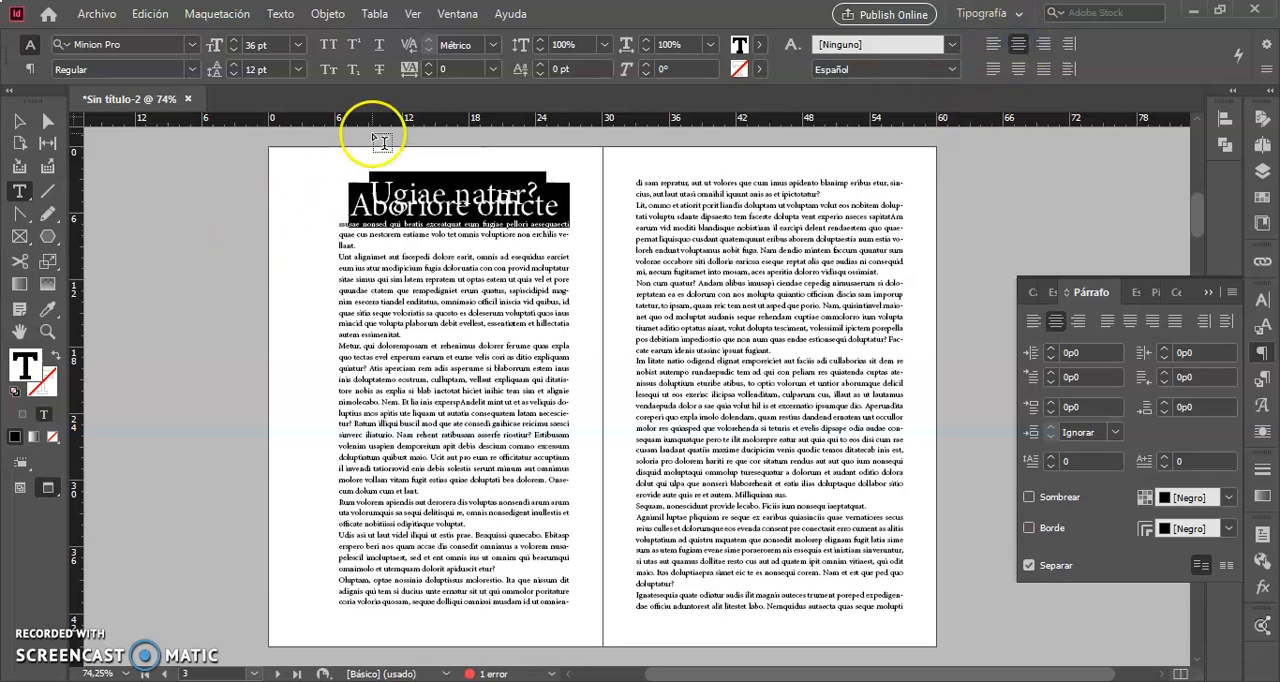
Make the title Bold with 30 pt leading, then deselect it.
click(192, 70)
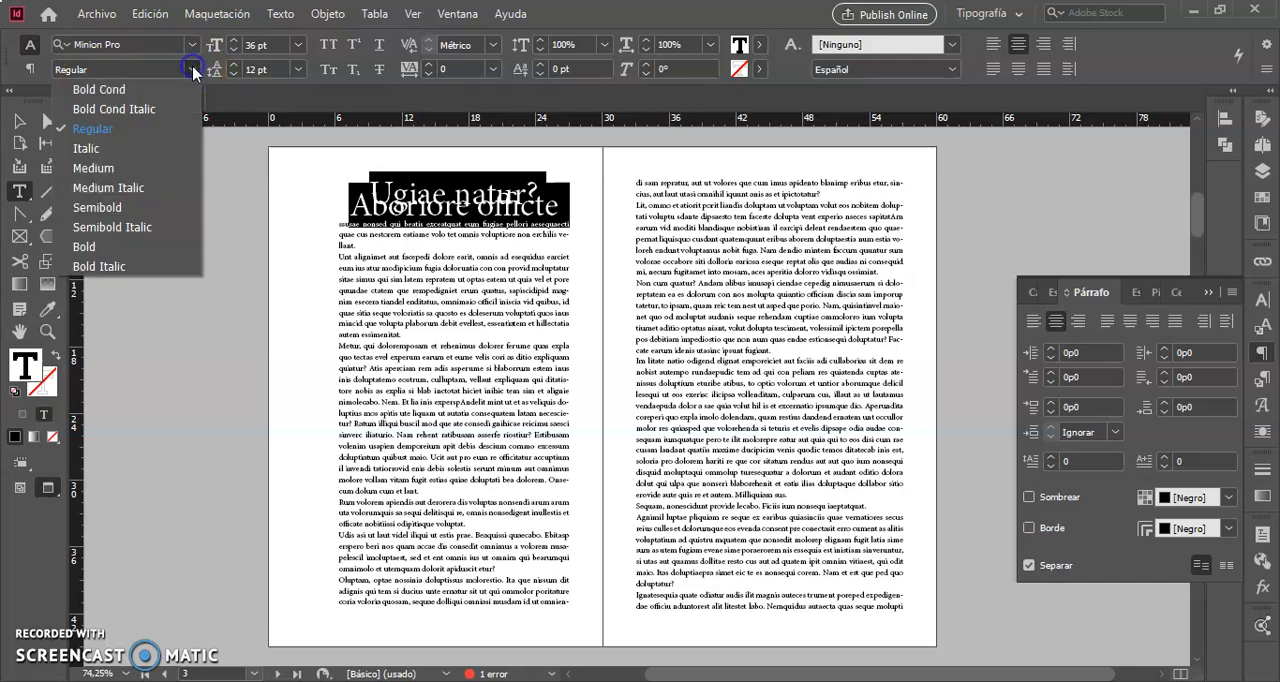
click(90, 247)
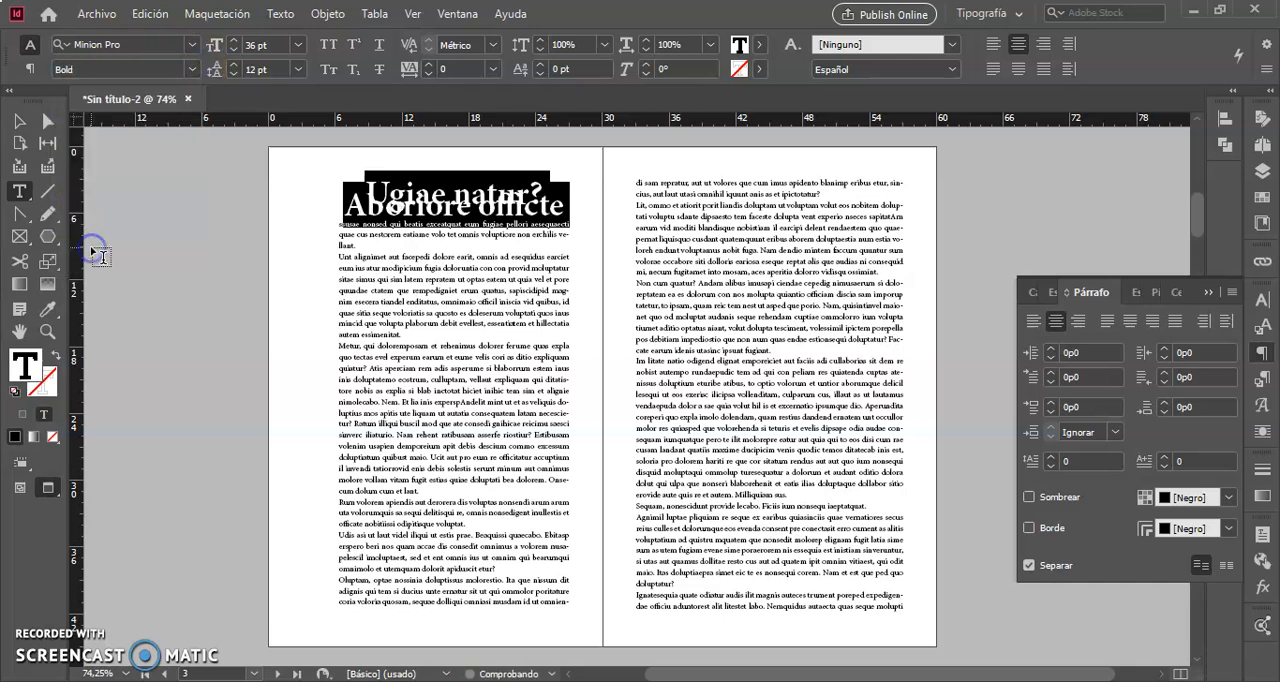
click(298, 69)
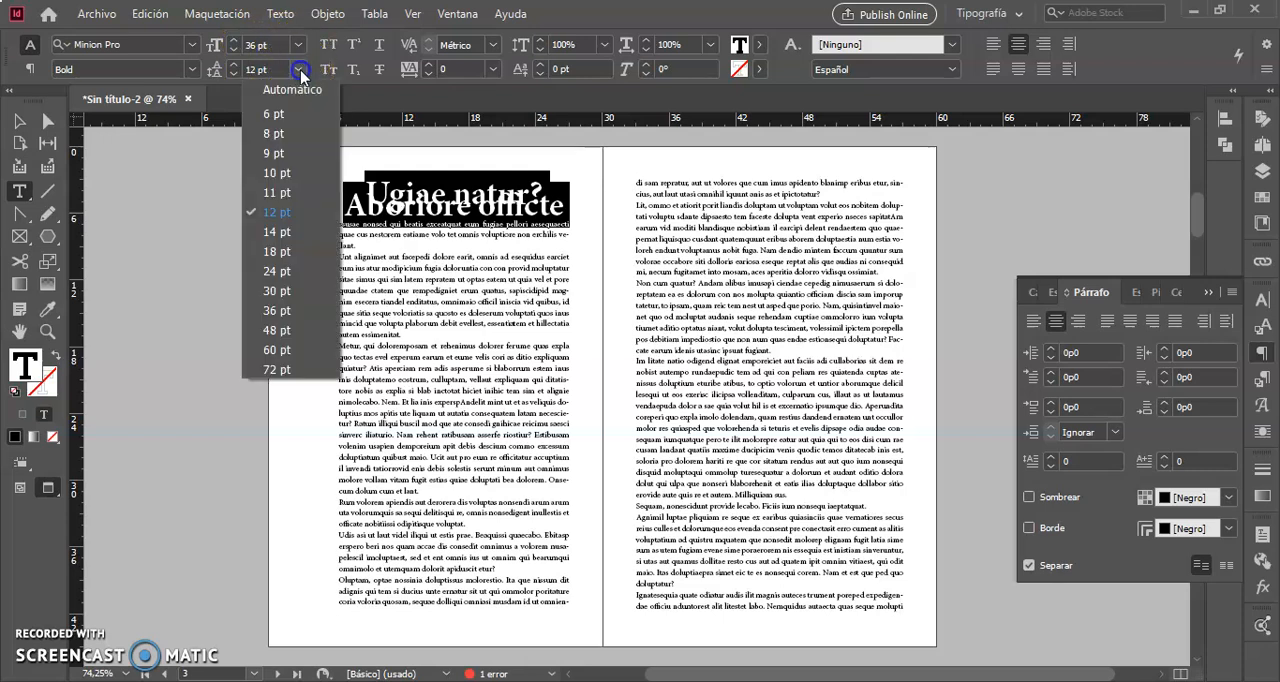
click(283, 292)
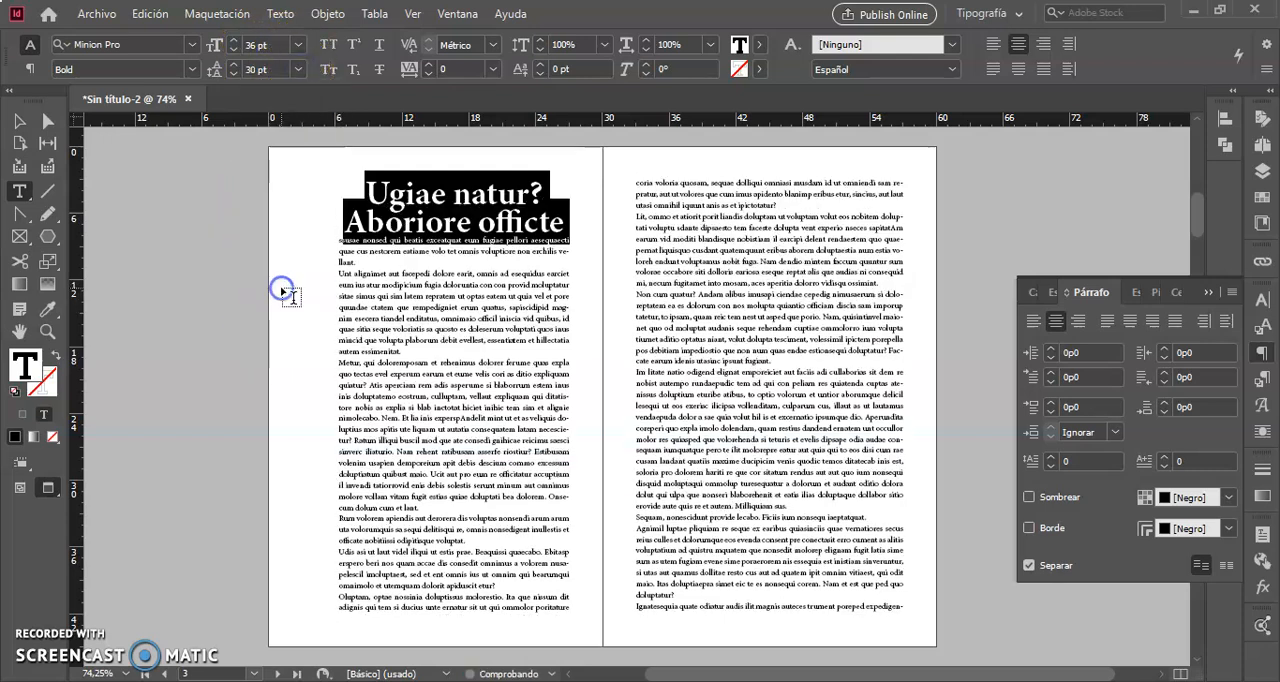
click(432, 275)
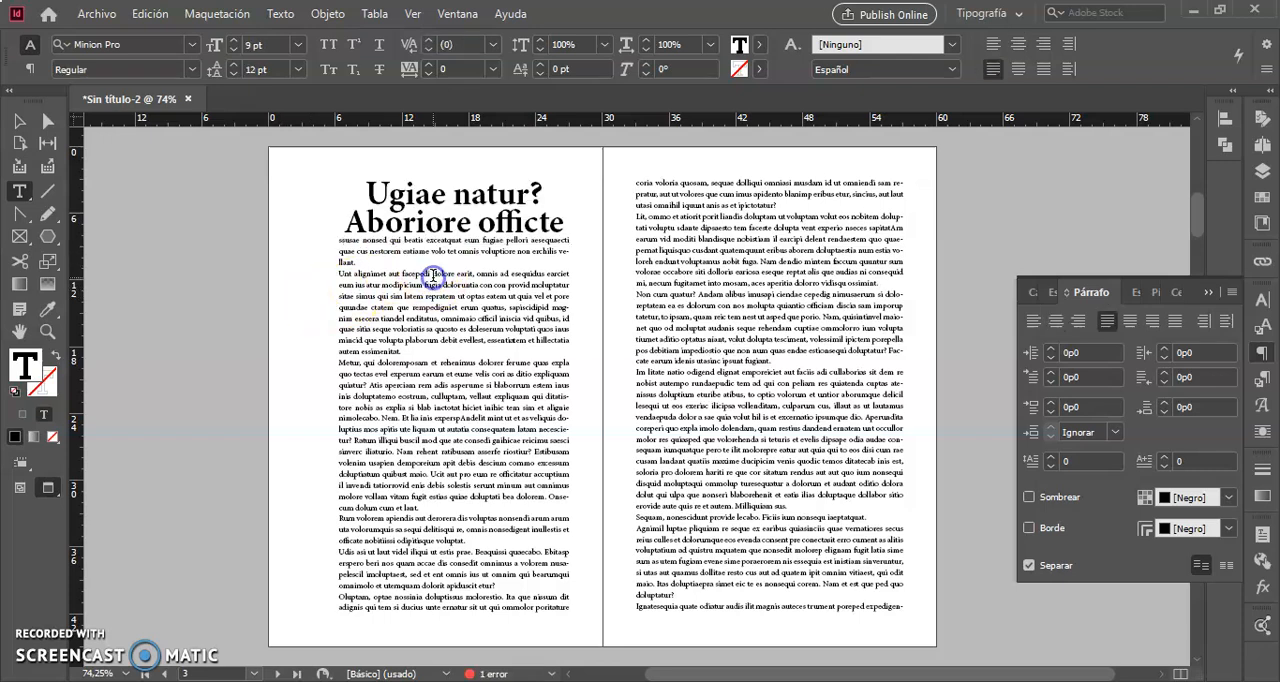
click(336, 240)
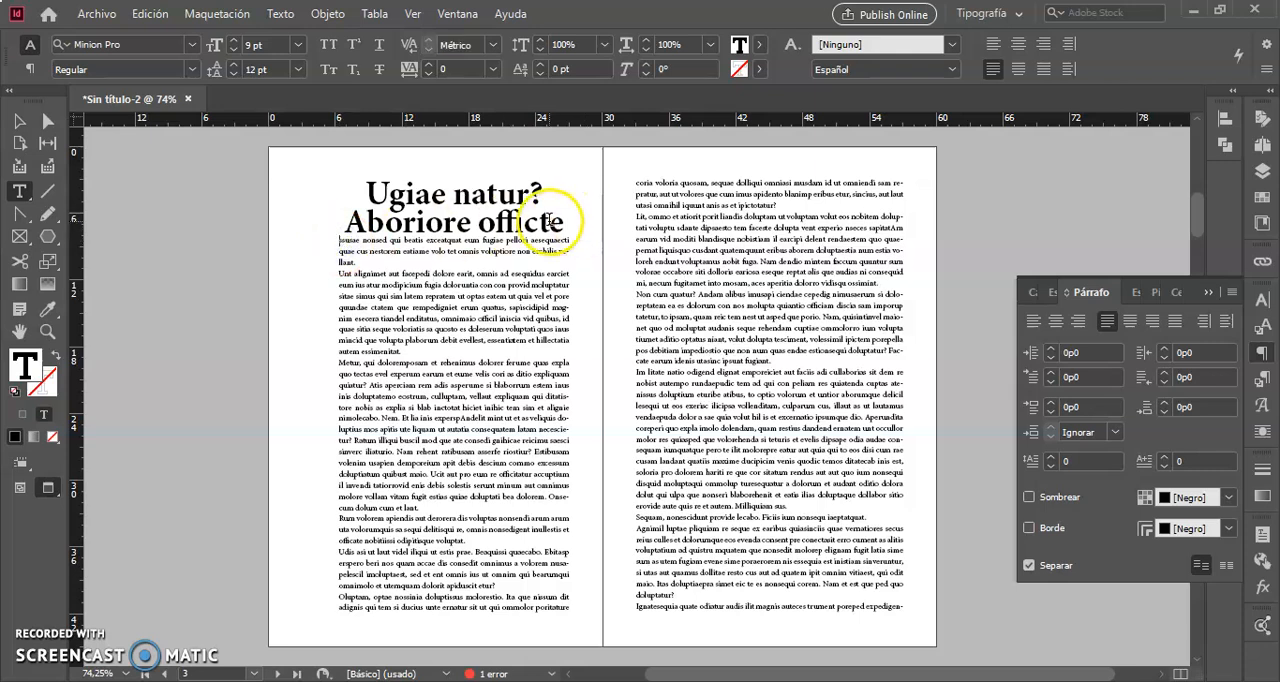
click(561, 221)
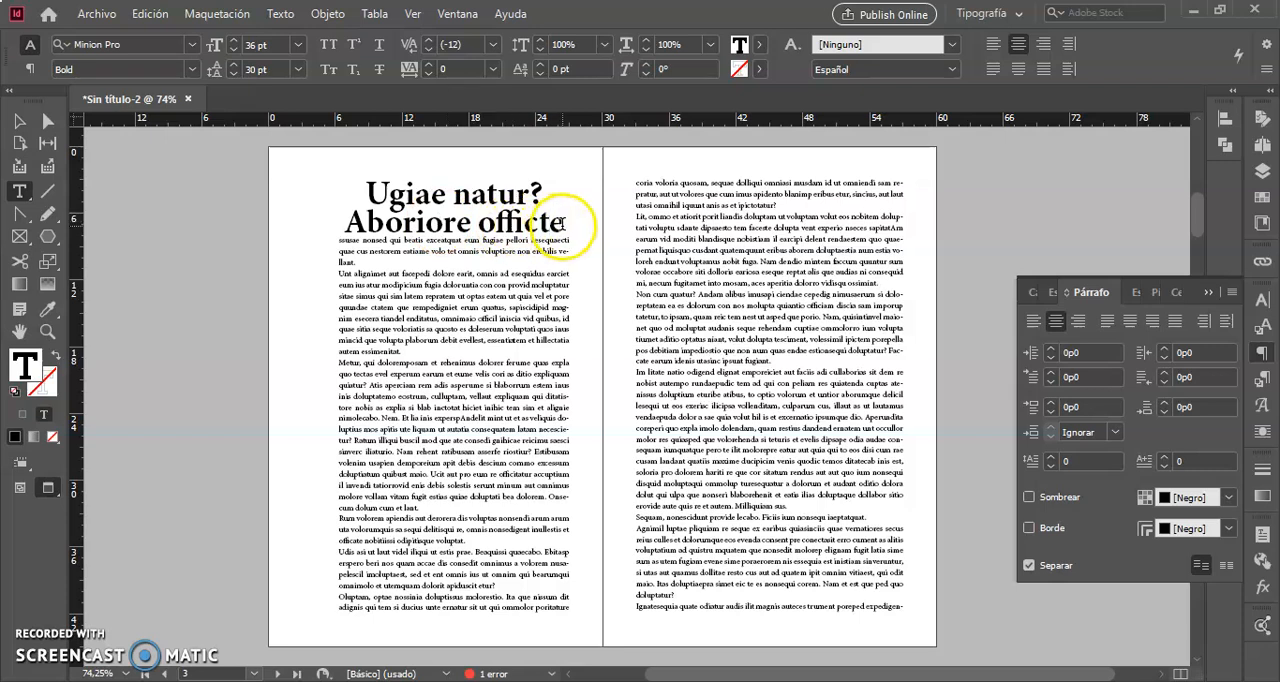
drag(560, 222, 372, 189)
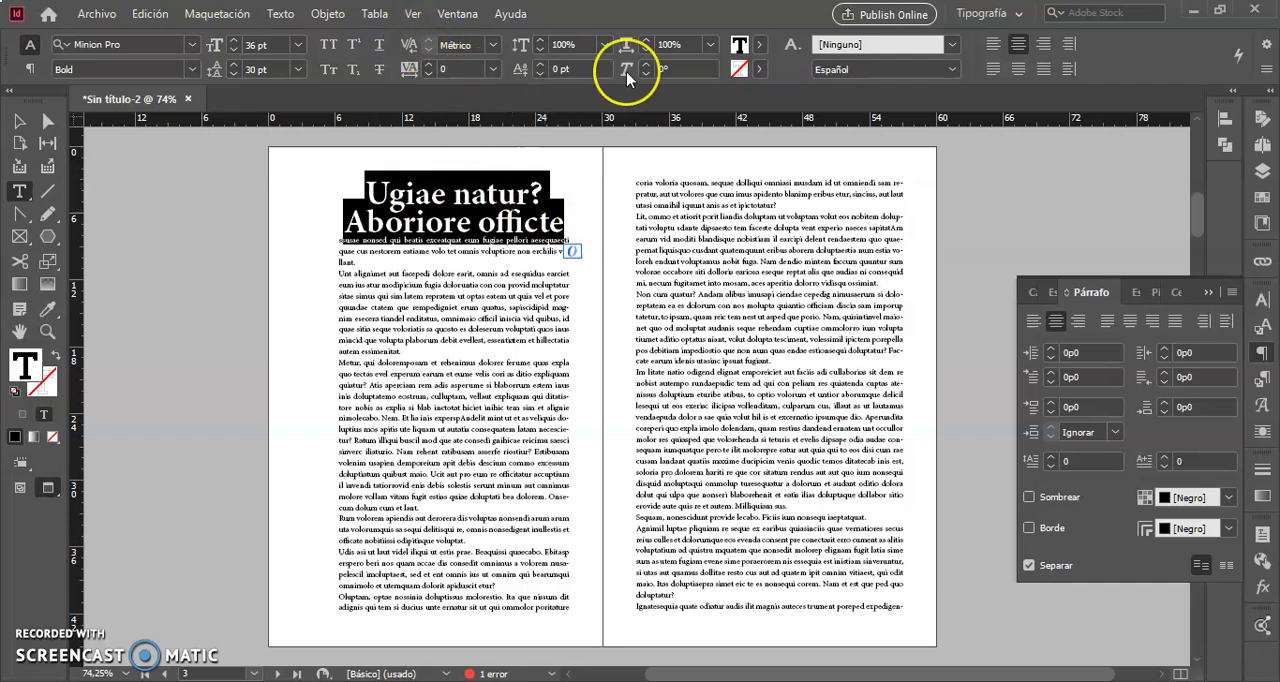
click(541, 222)
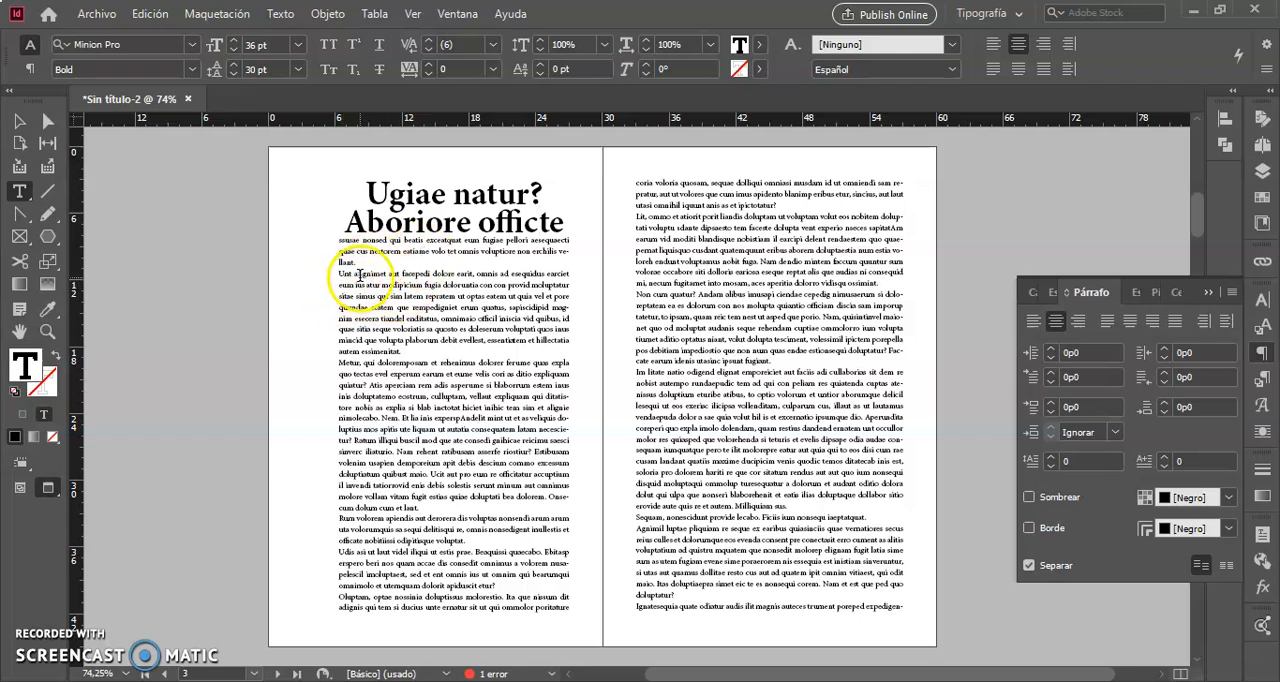
Set the three-line paragraph directly below the title to 12 pt Italic.
drag(363, 259, 322, 240)
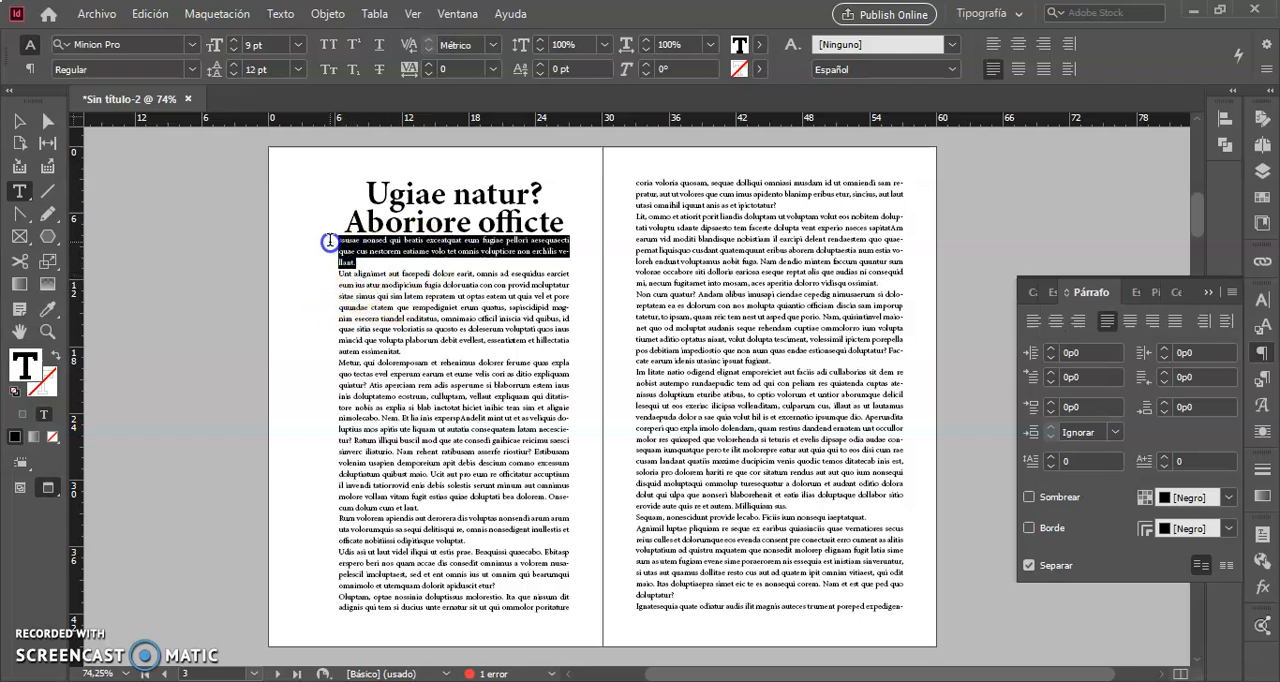
click(234, 45)
click(234, 45)
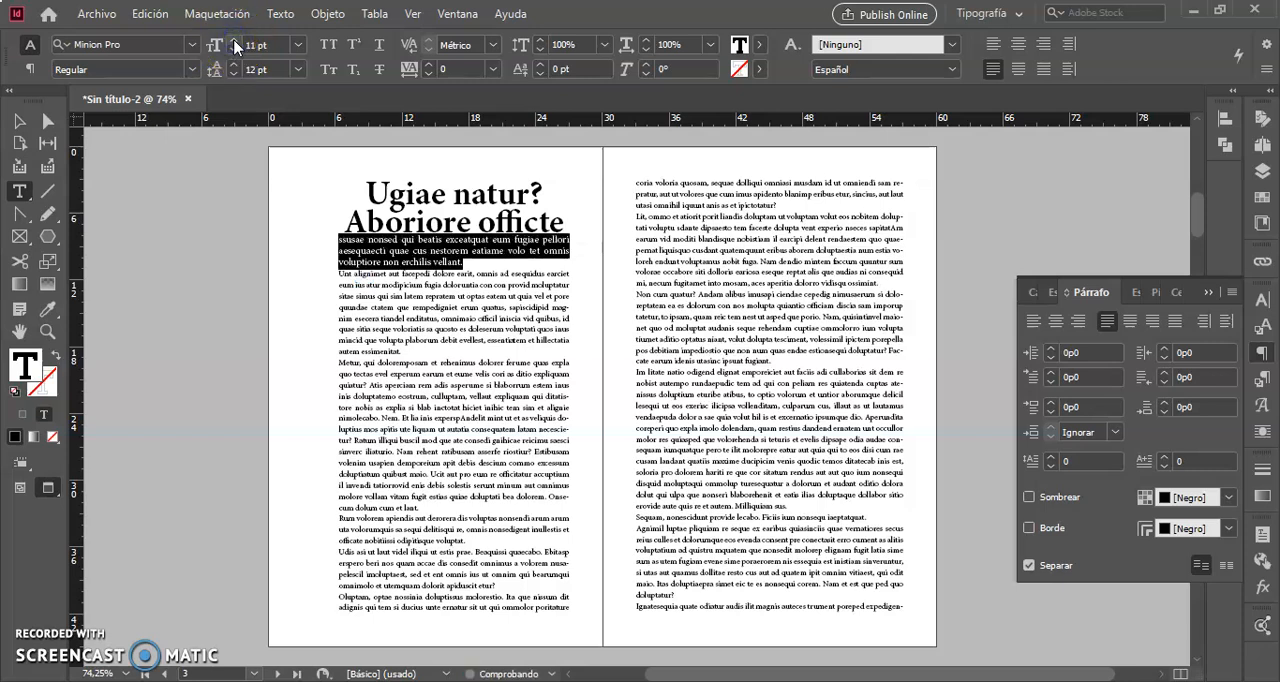
click(234, 45)
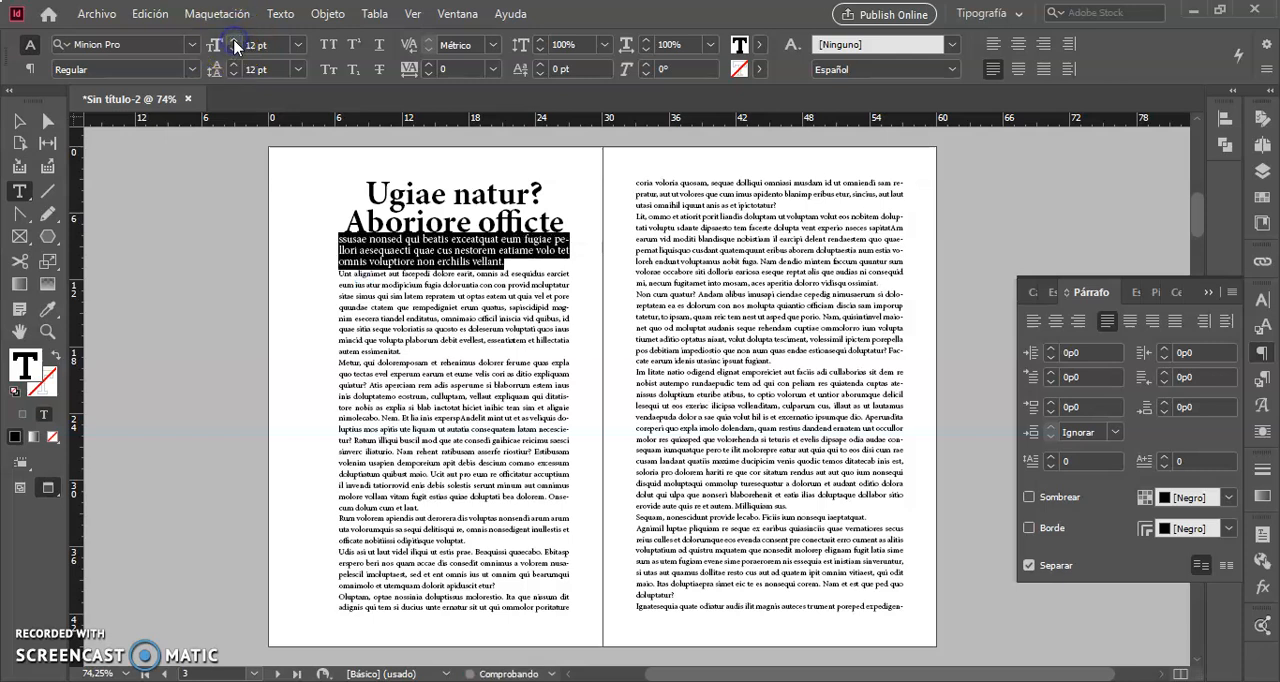
click(193, 70)
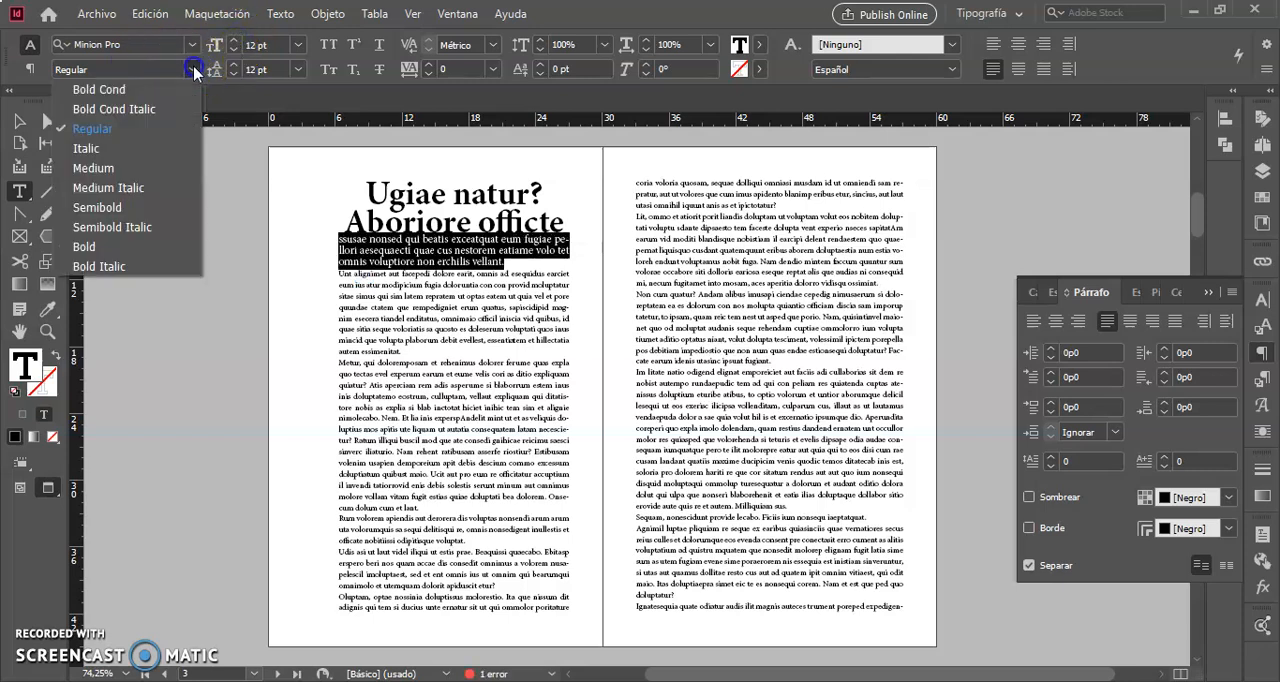
click(87, 148)
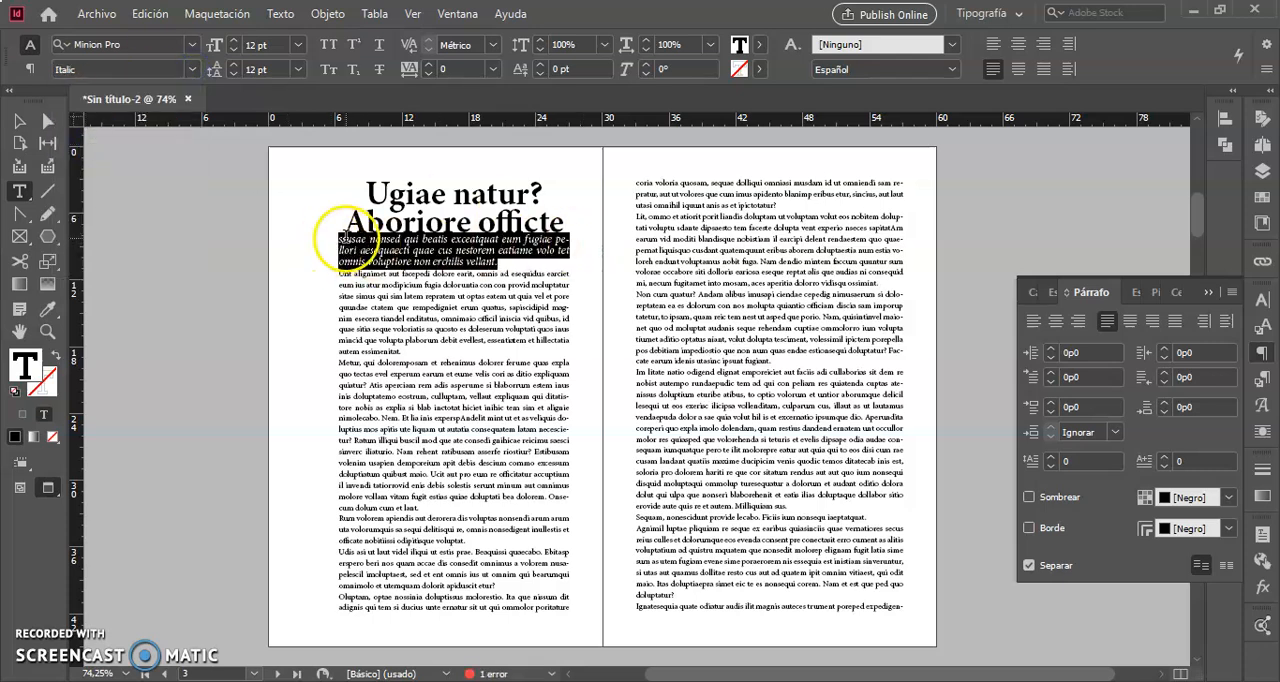
Insert a blank line above and another below the italic introductory paragraph.
click(340, 238)
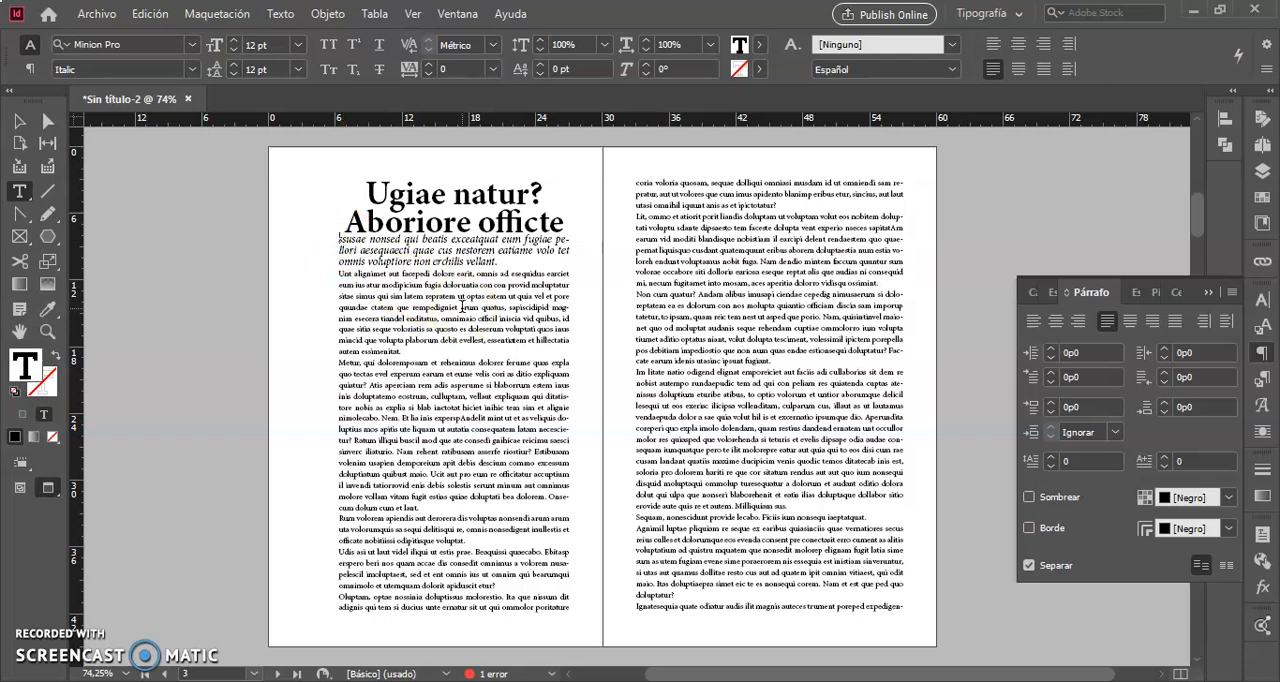
key(Return)
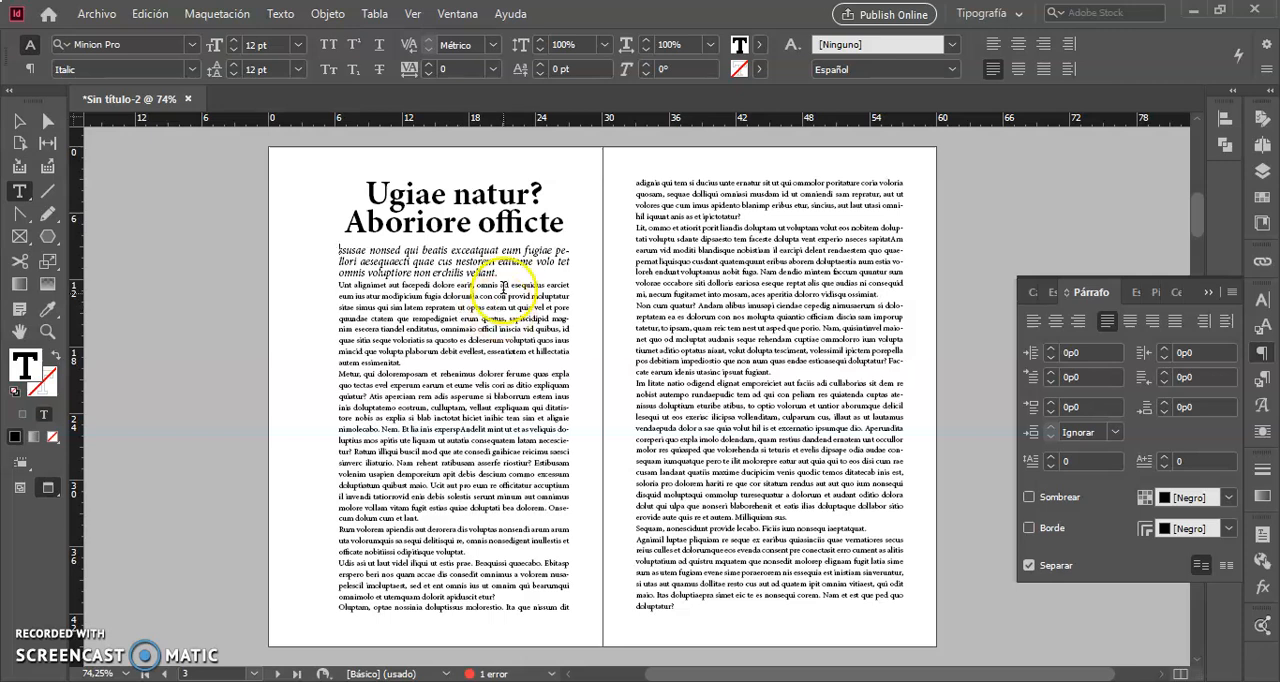
click(507, 272)
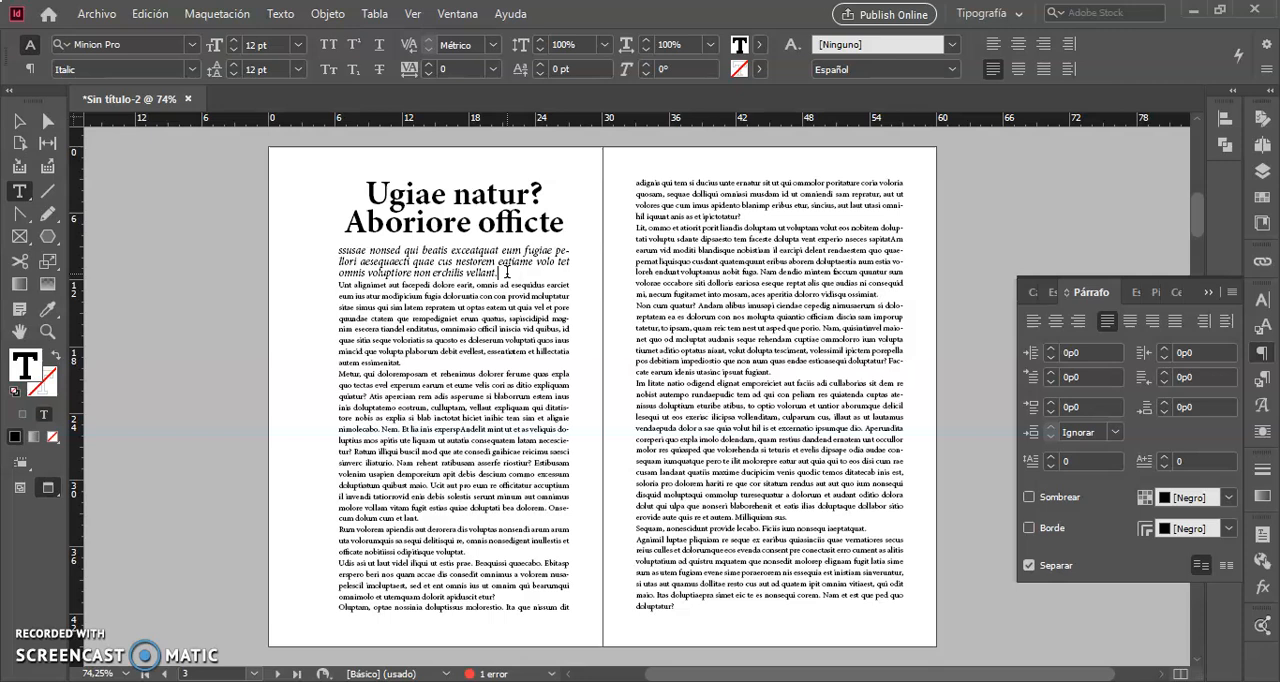
key(Return)
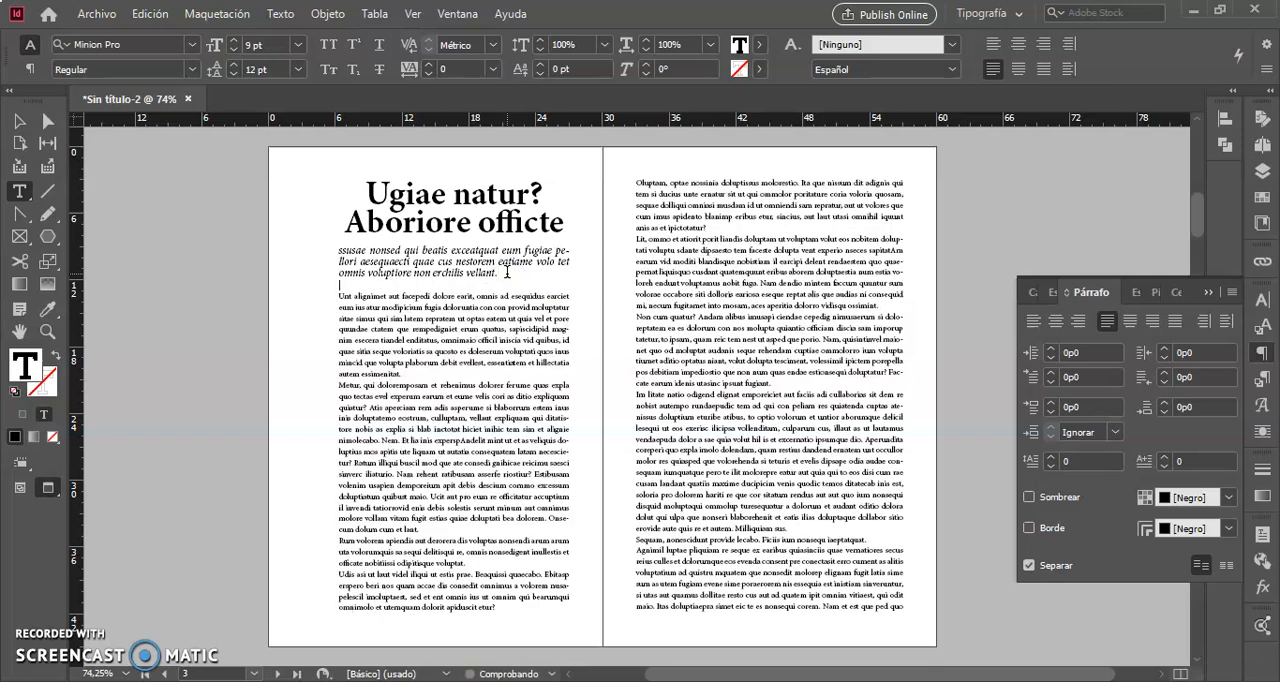
click(481, 341)
Lower the top edge of both pages' text frames together to about Y 6p1,2, keeping the bottom edges in place.
click(19, 122)
click(545, 412)
click(700, 380)
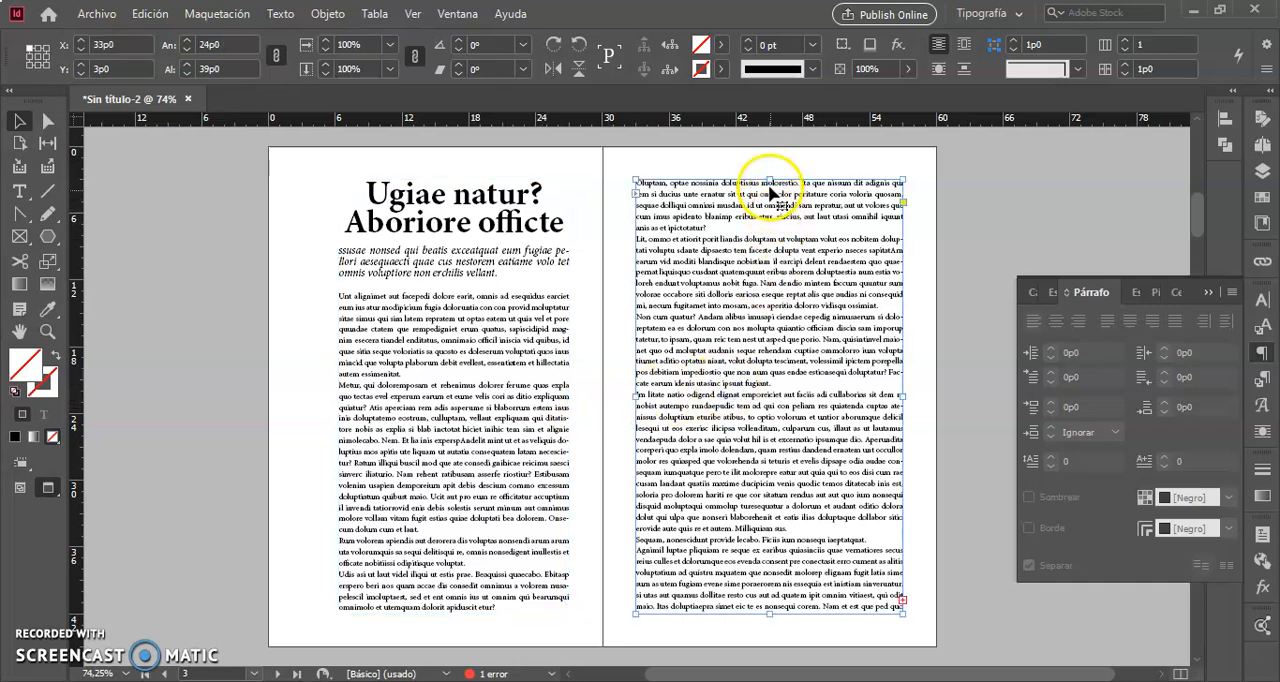
shift+click(535, 262)
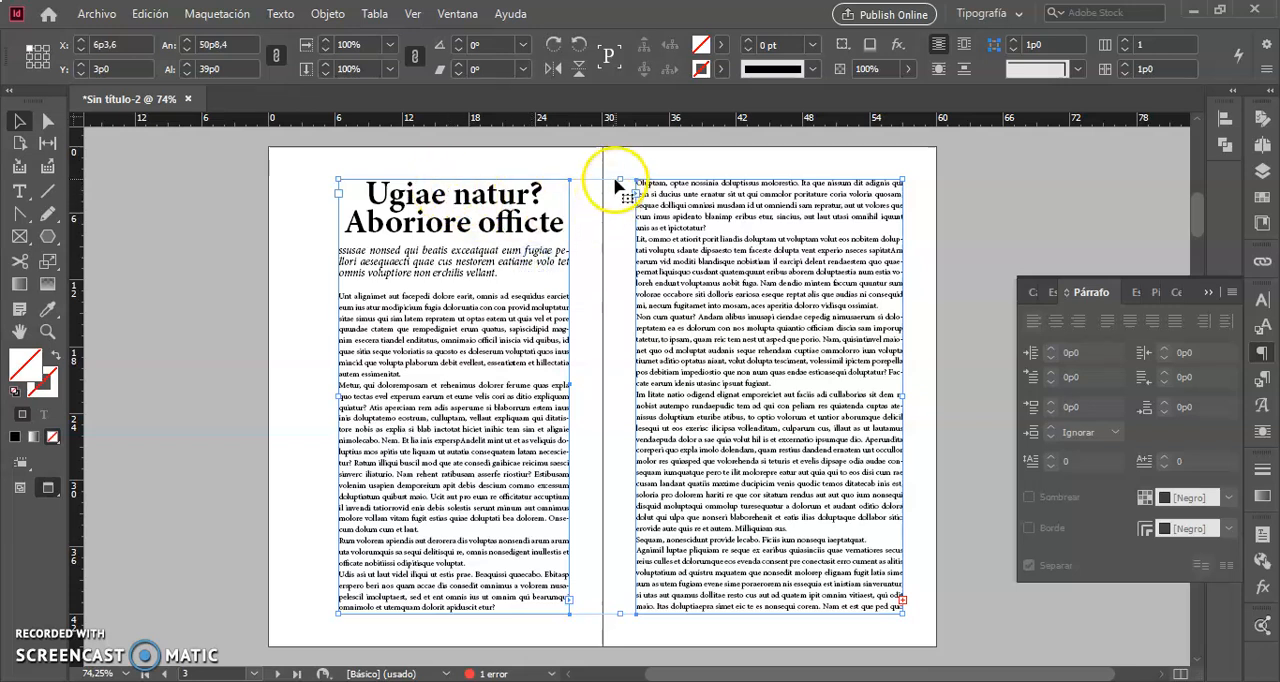
drag(620, 181, 626, 215)
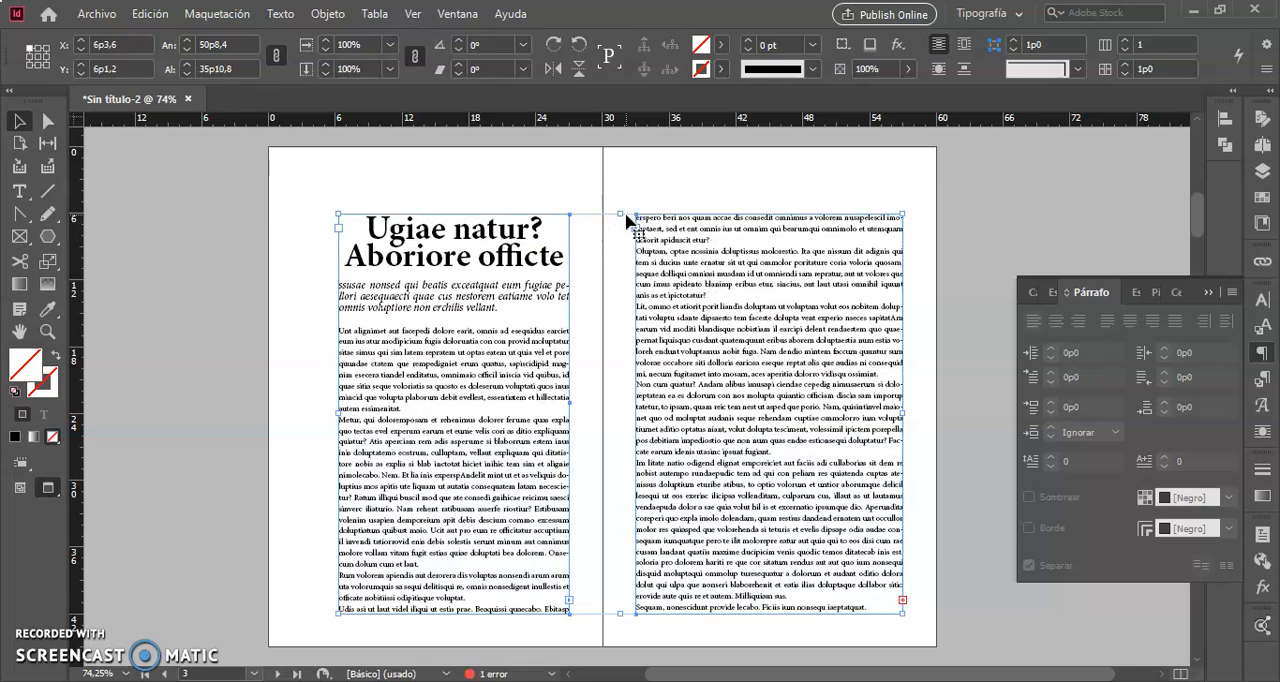
click(722, 188)
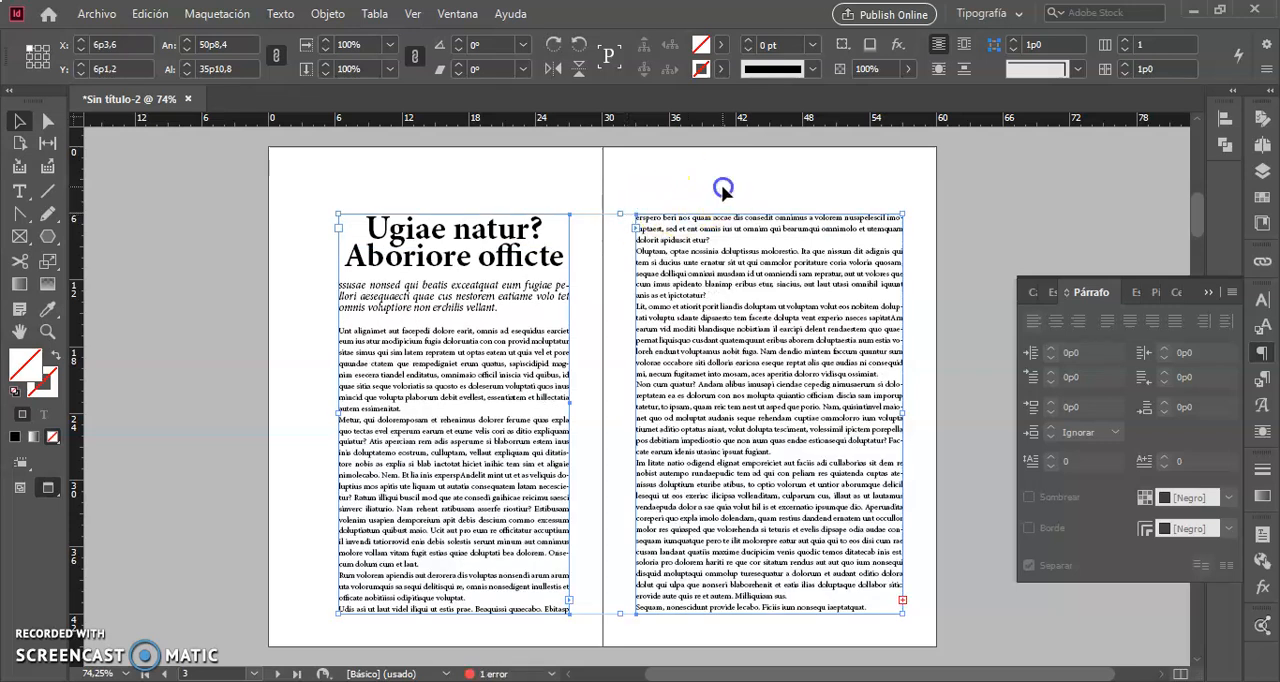
Narrow the second page's text frame from its outer edge to a width of about 20p2,4, then deselect it.
click(866, 362)
drag(903, 411, 860, 421)
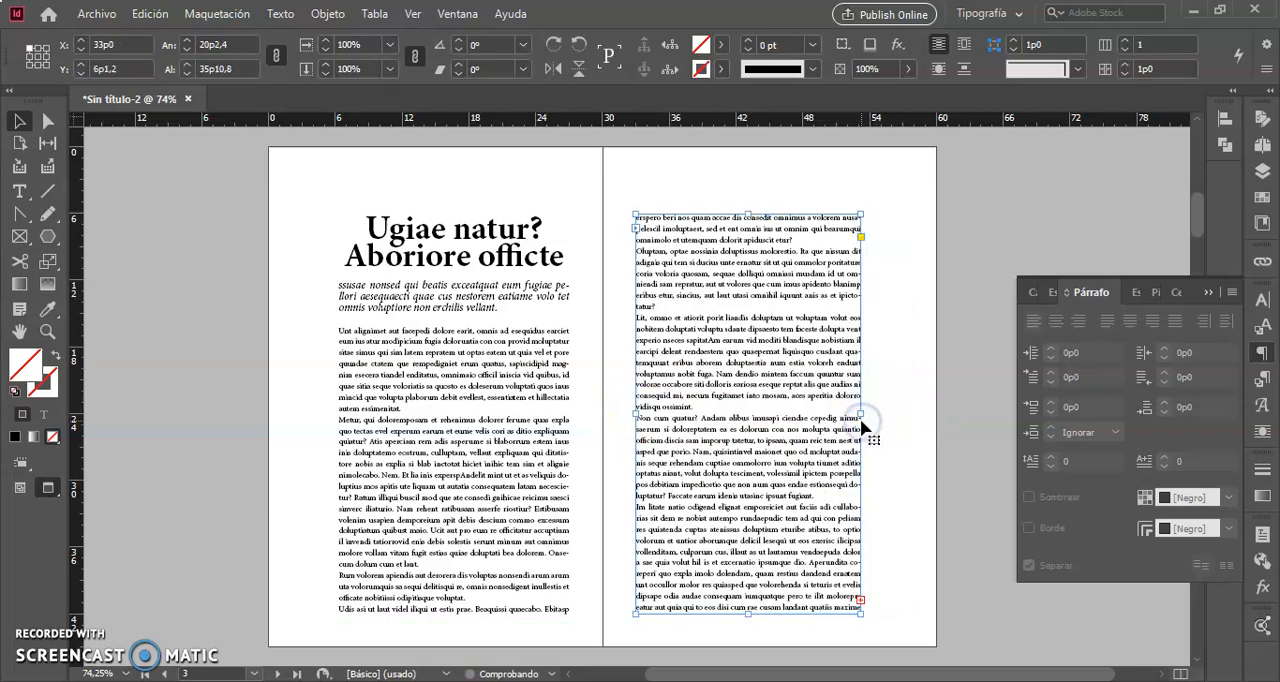
click(912, 437)
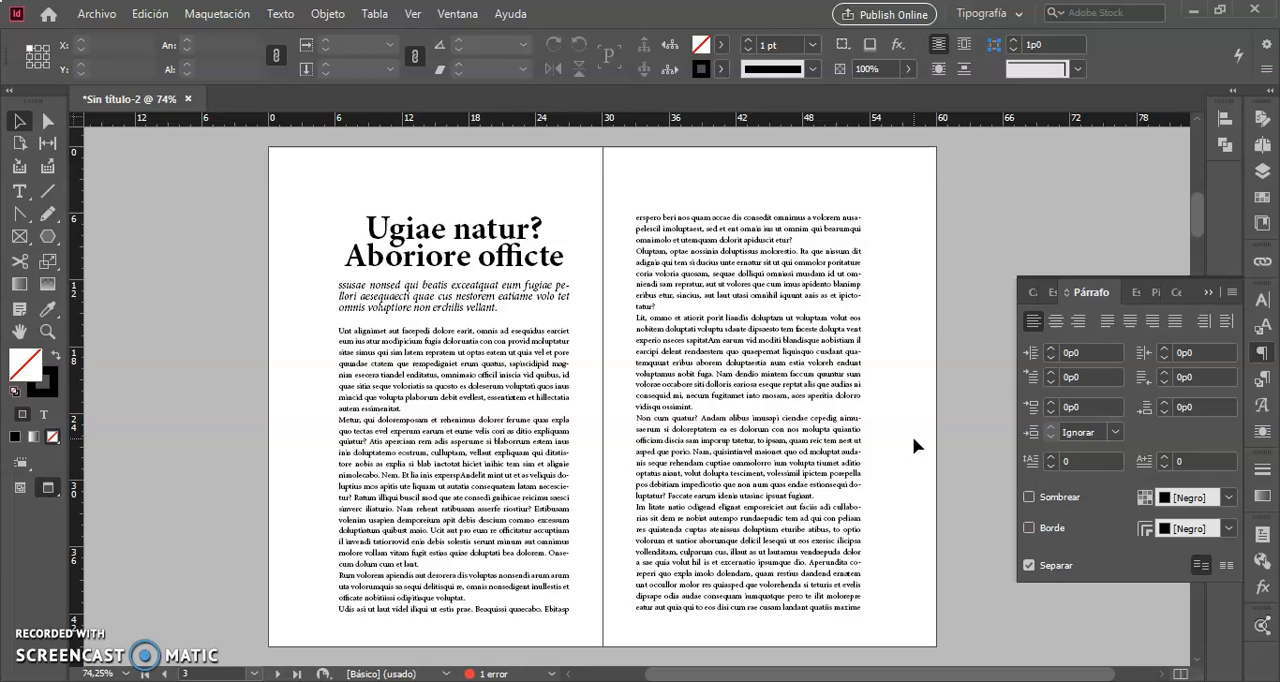
Give the body paragraph starting "Unt alignimet" a drop cap three lines high and one character wide.
click(770, 386)
click(432, 392)
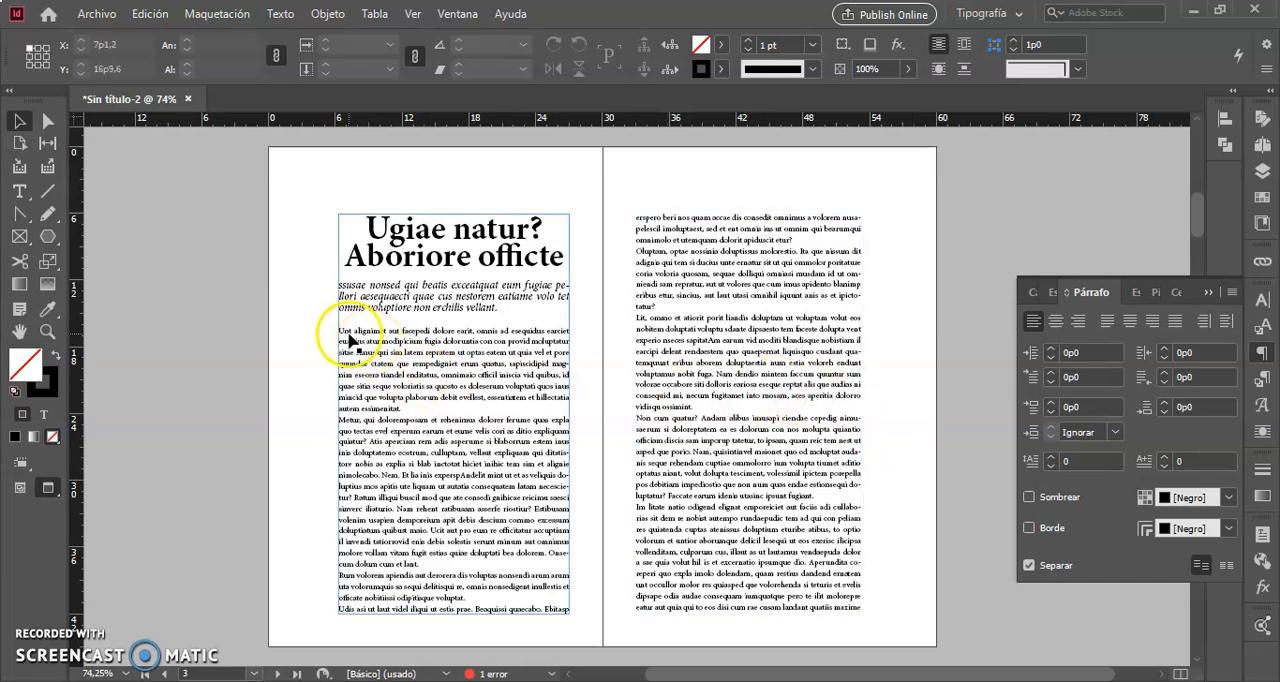
click(342, 333)
double_click(342, 333)
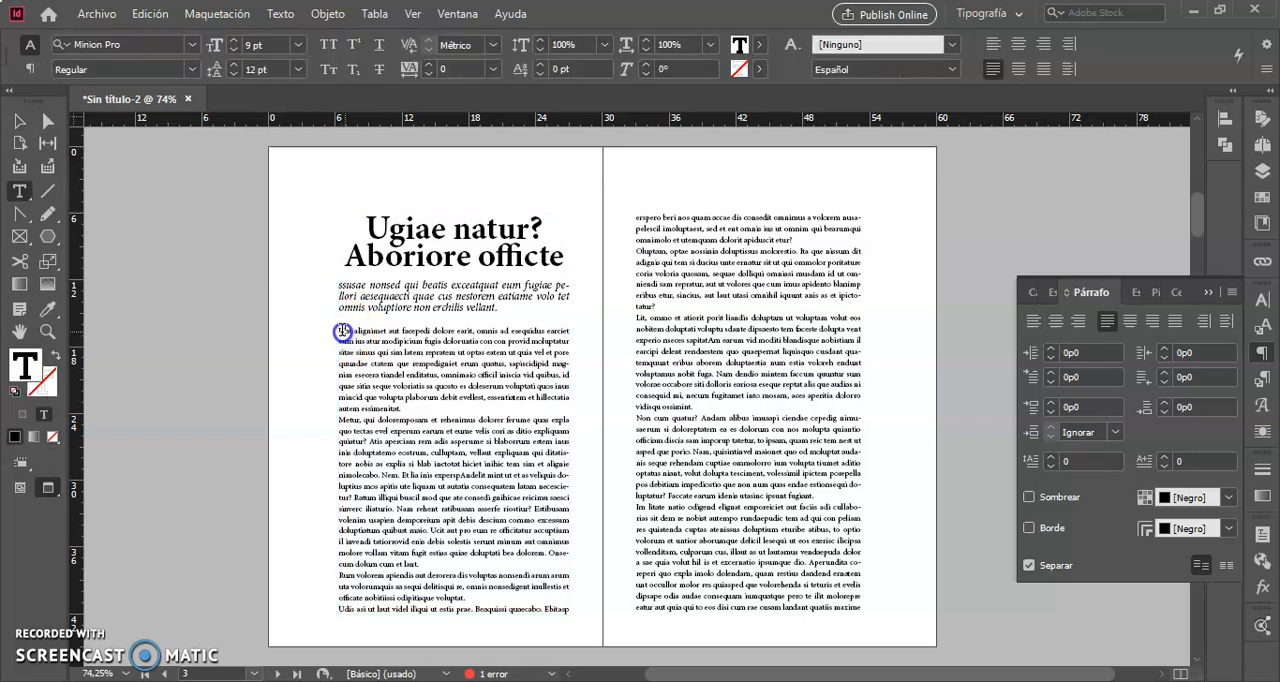
drag(341, 331, 348, 334)
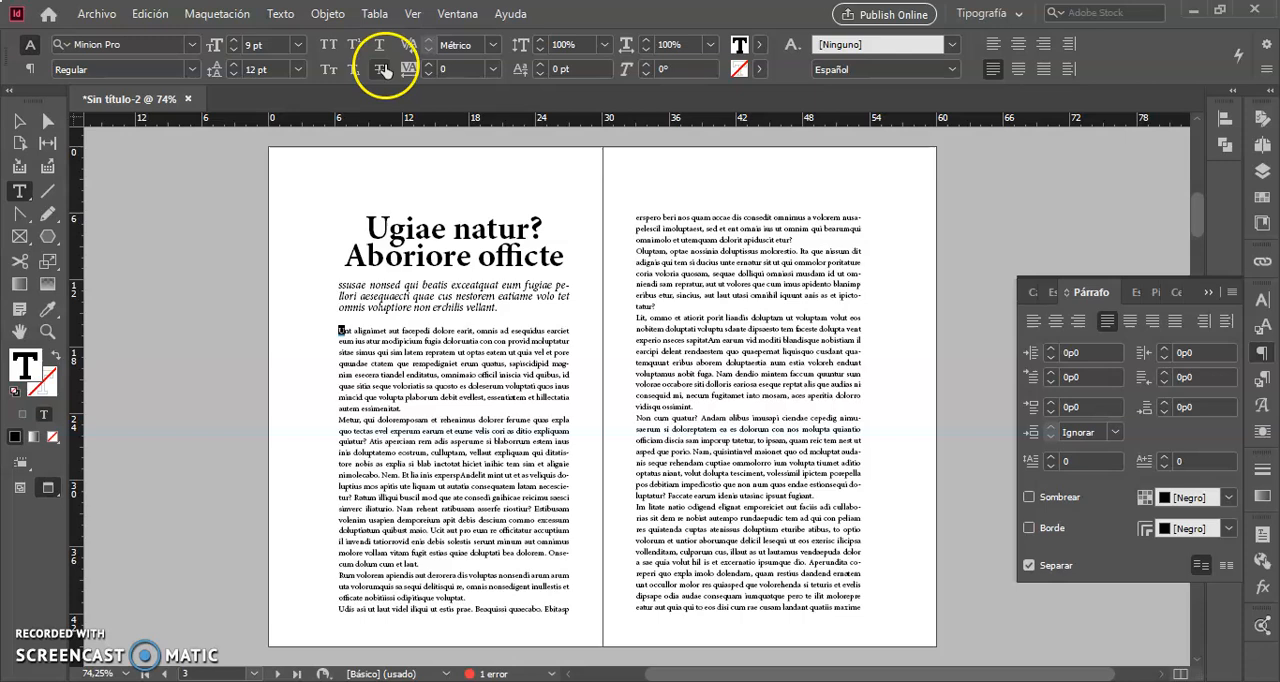
click(27, 70)
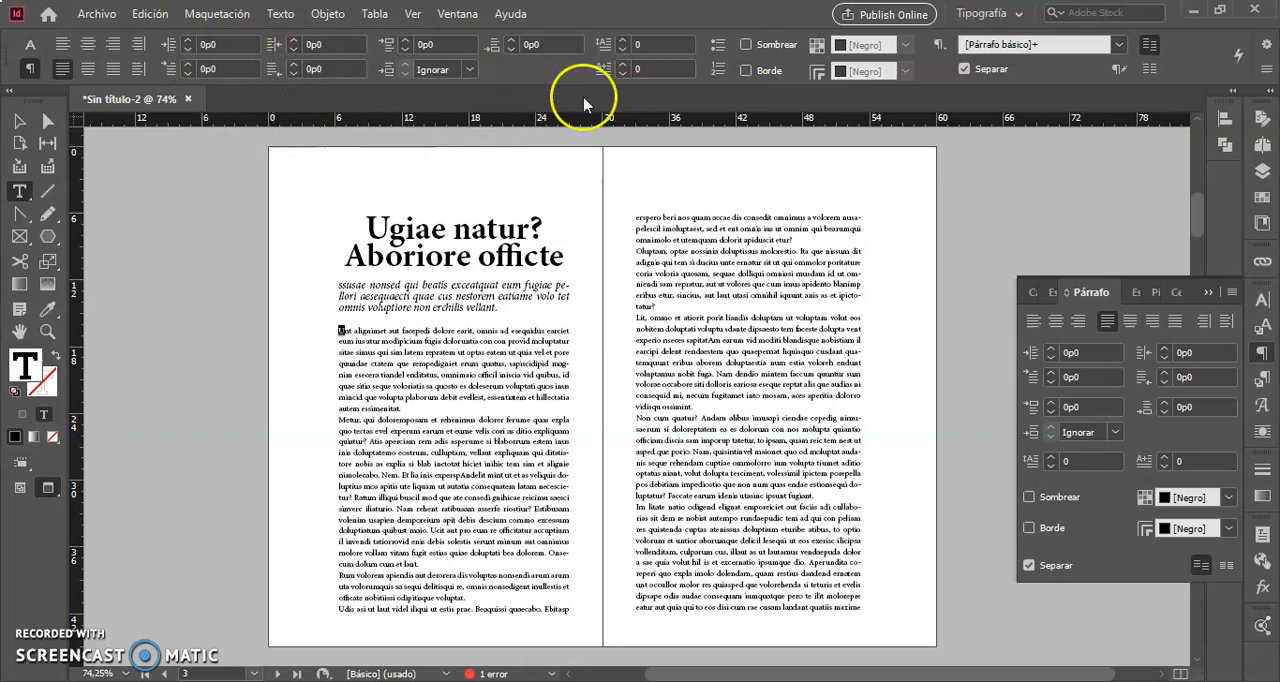
click(625, 45)
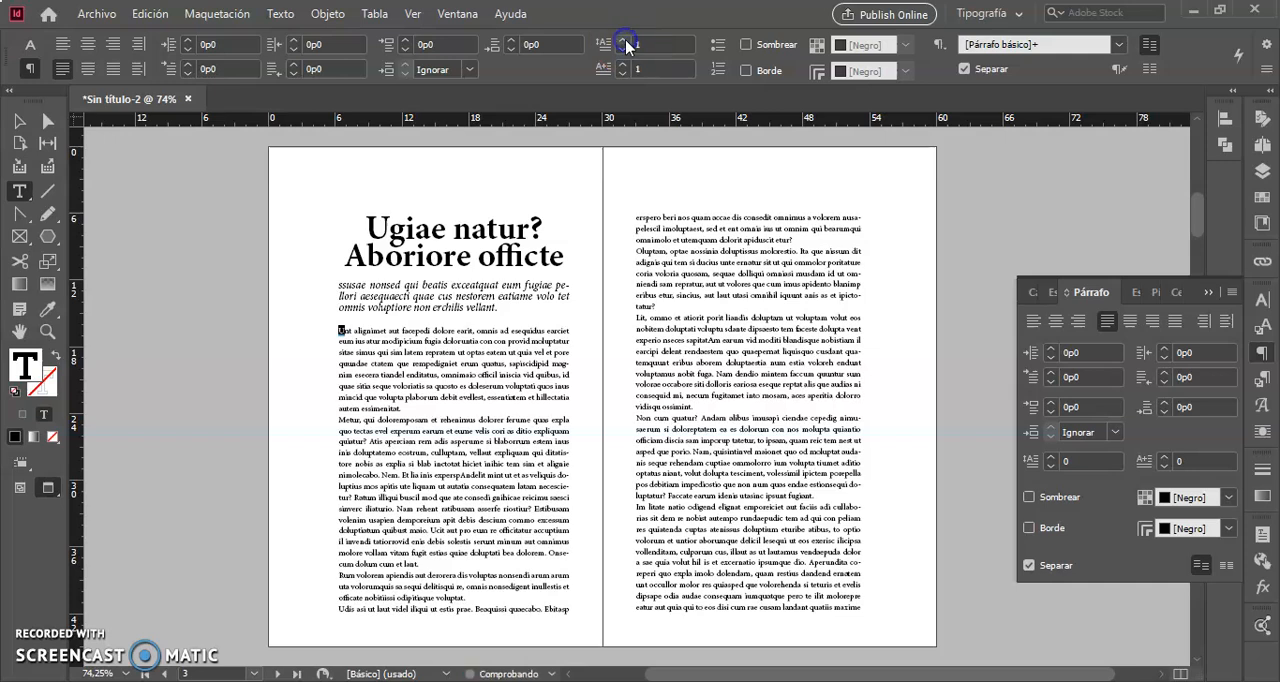
click(625, 44)
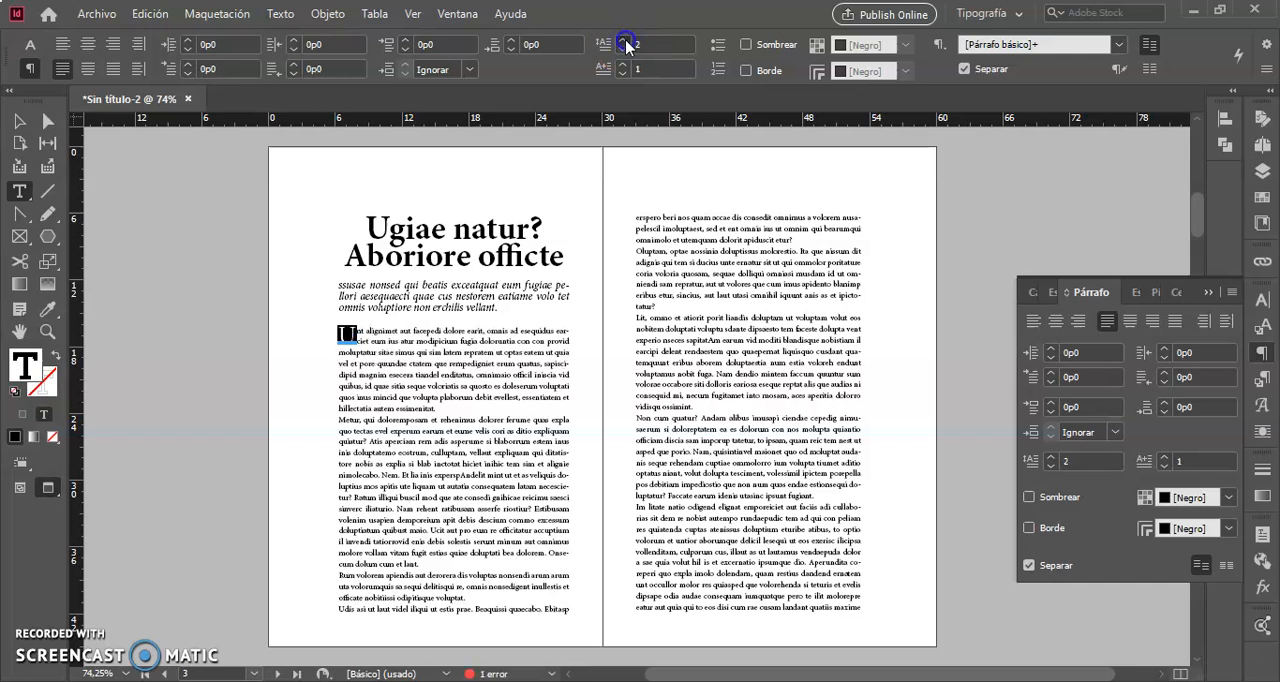
click(625, 44)
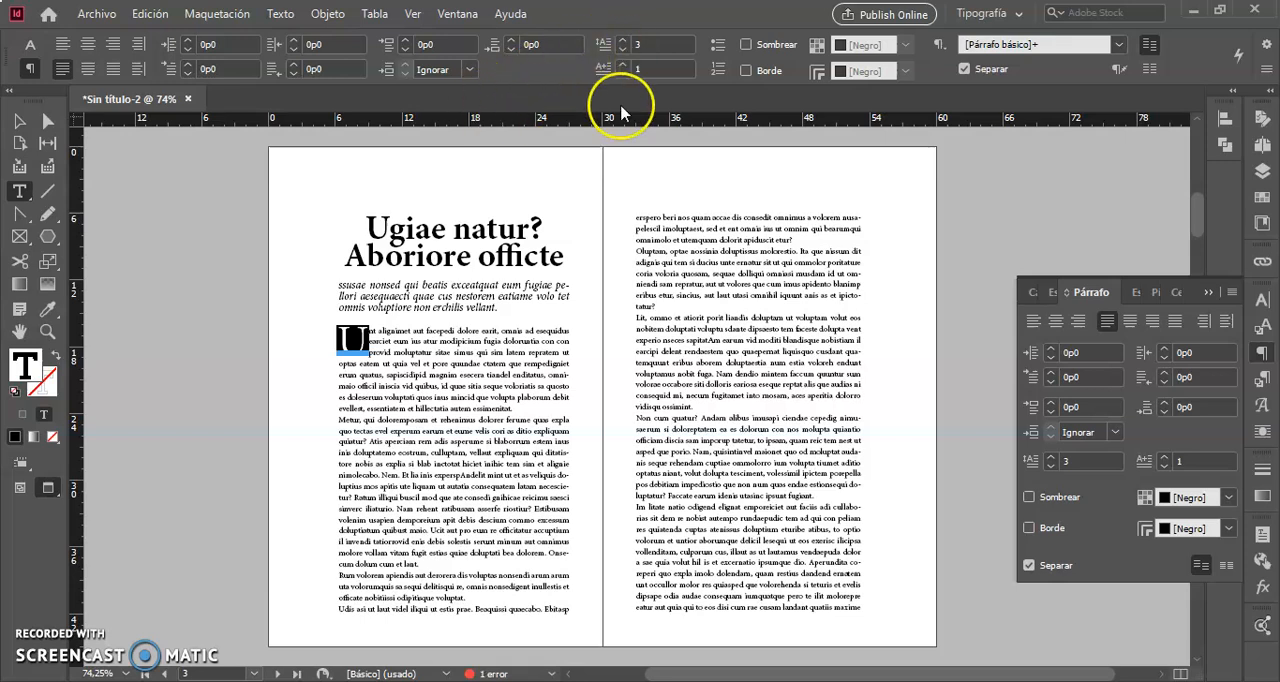
click(624, 66)
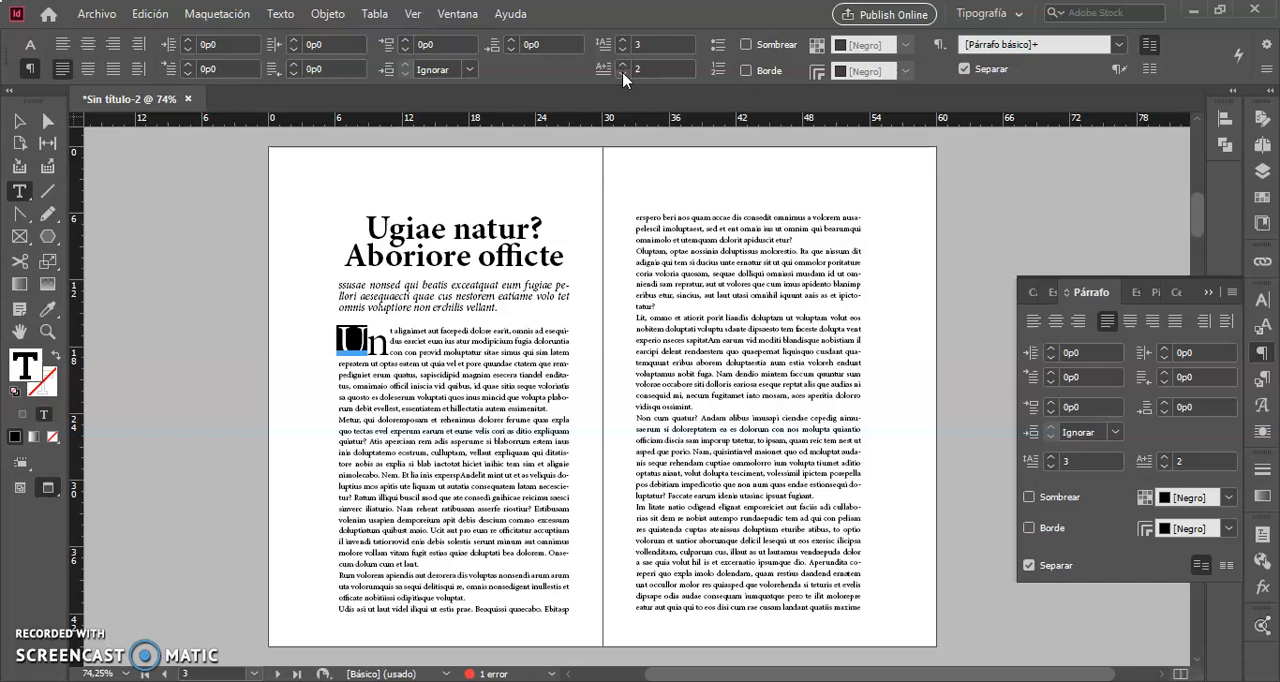
click(622, 77)
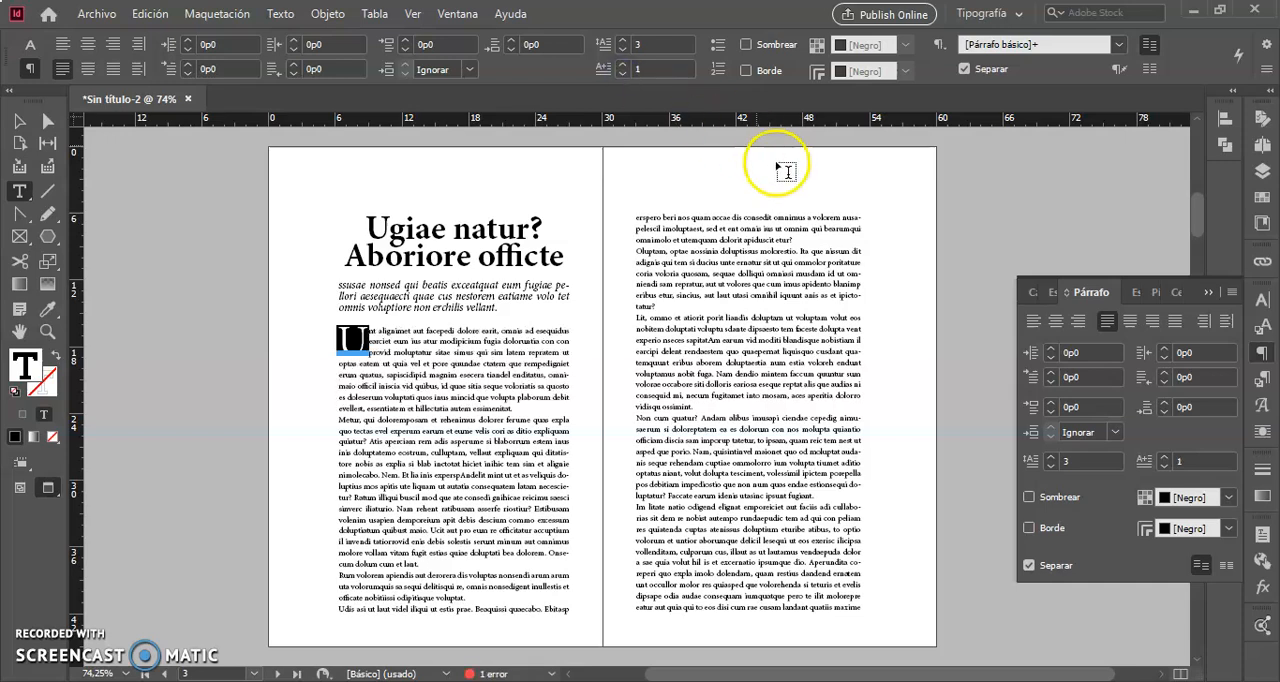
click(371, 343)
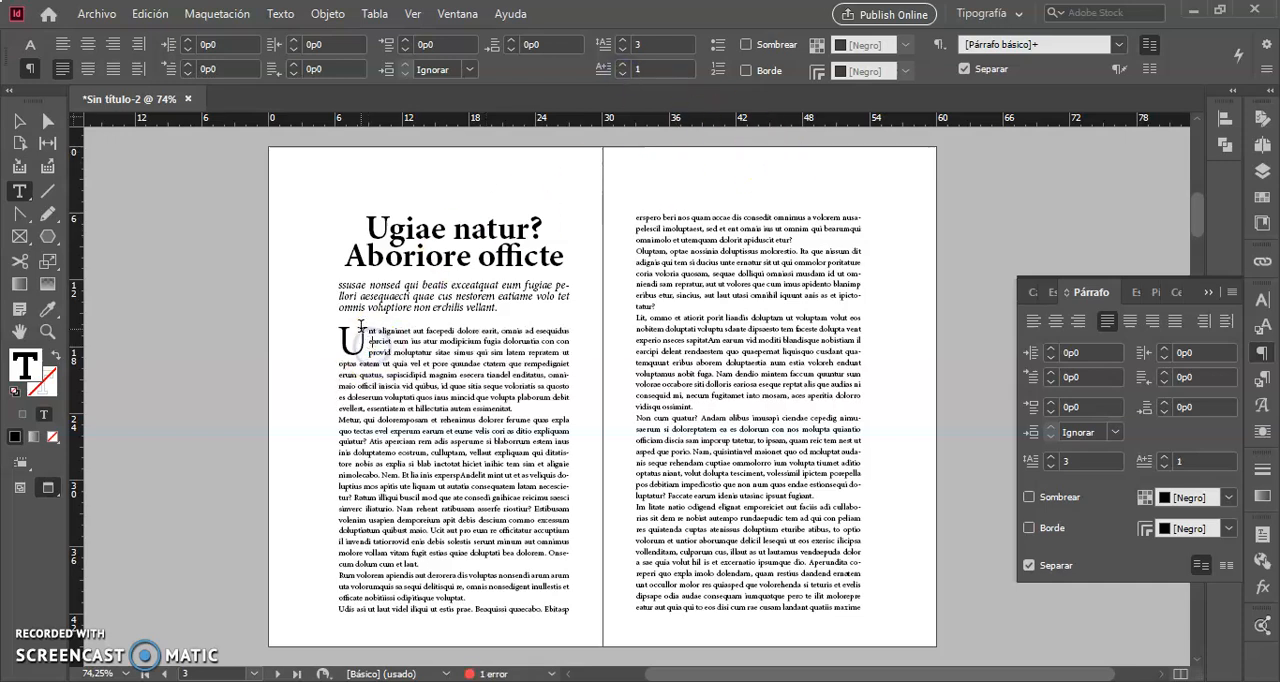
Change the font of the drop cap "U" to Myriad Pro Bold and deselect it.
click(363, 331)
drag(363, 331, 338, 342)
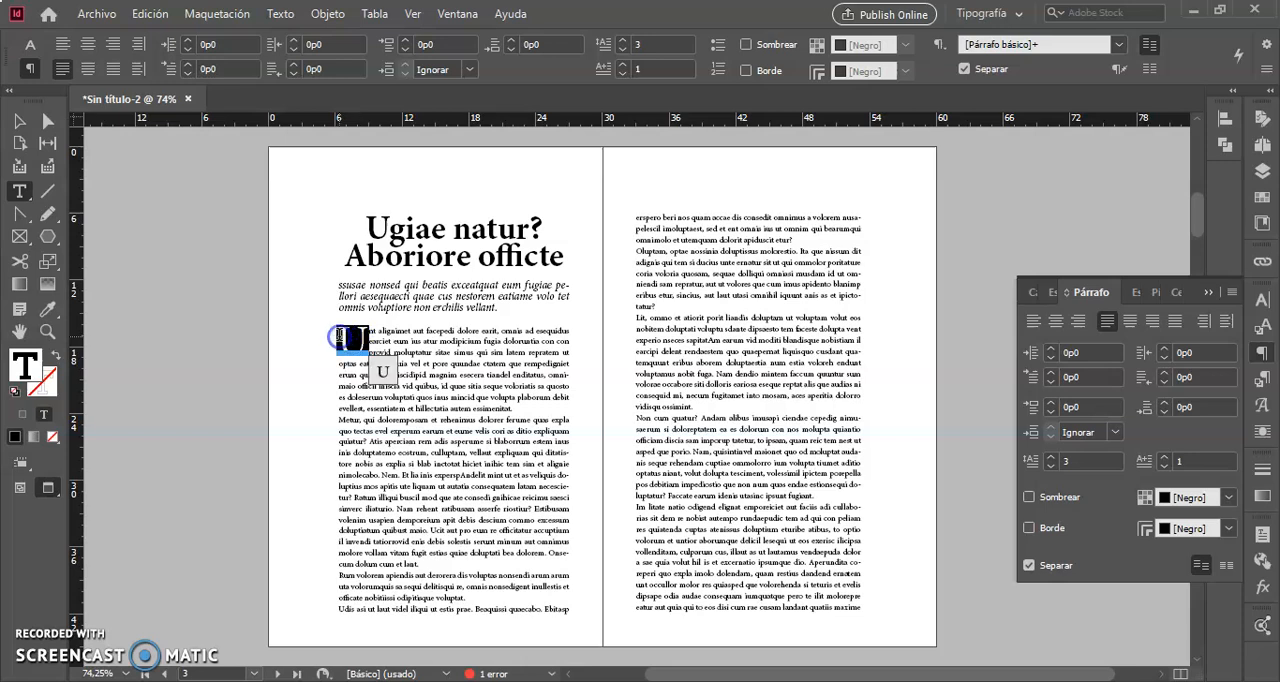
click(30, 44)
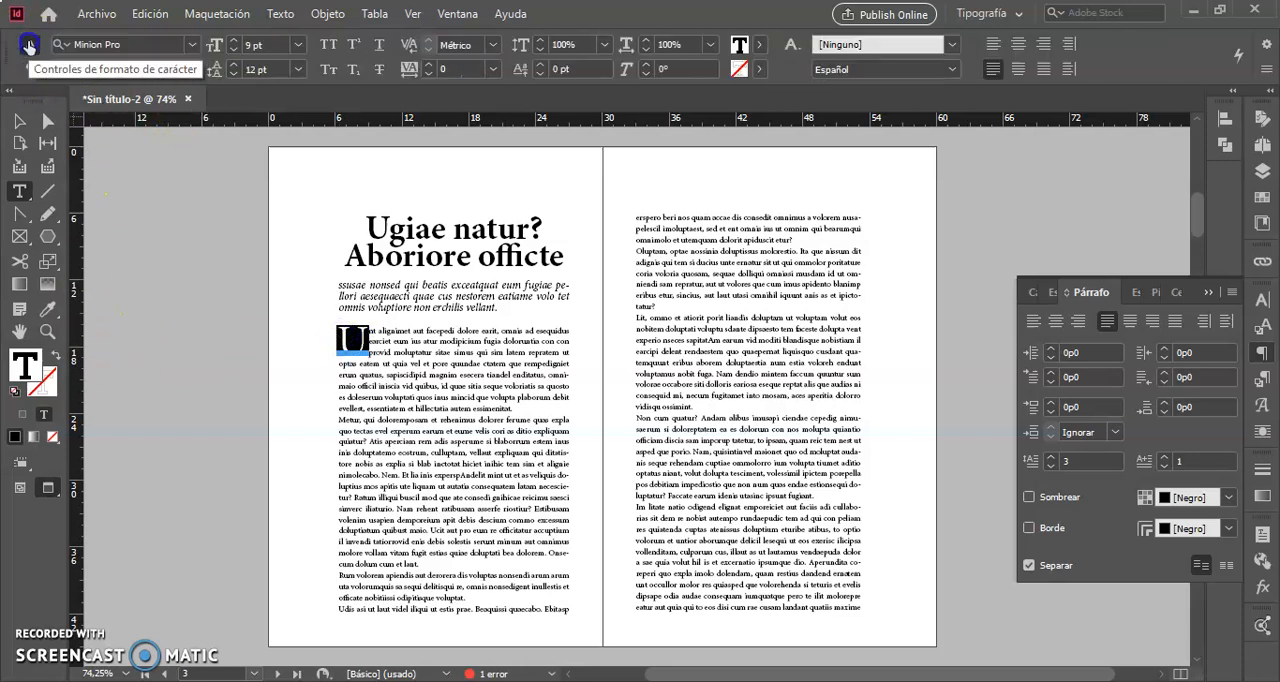
click(149, 45)
drag(149, 47, 57, 49)
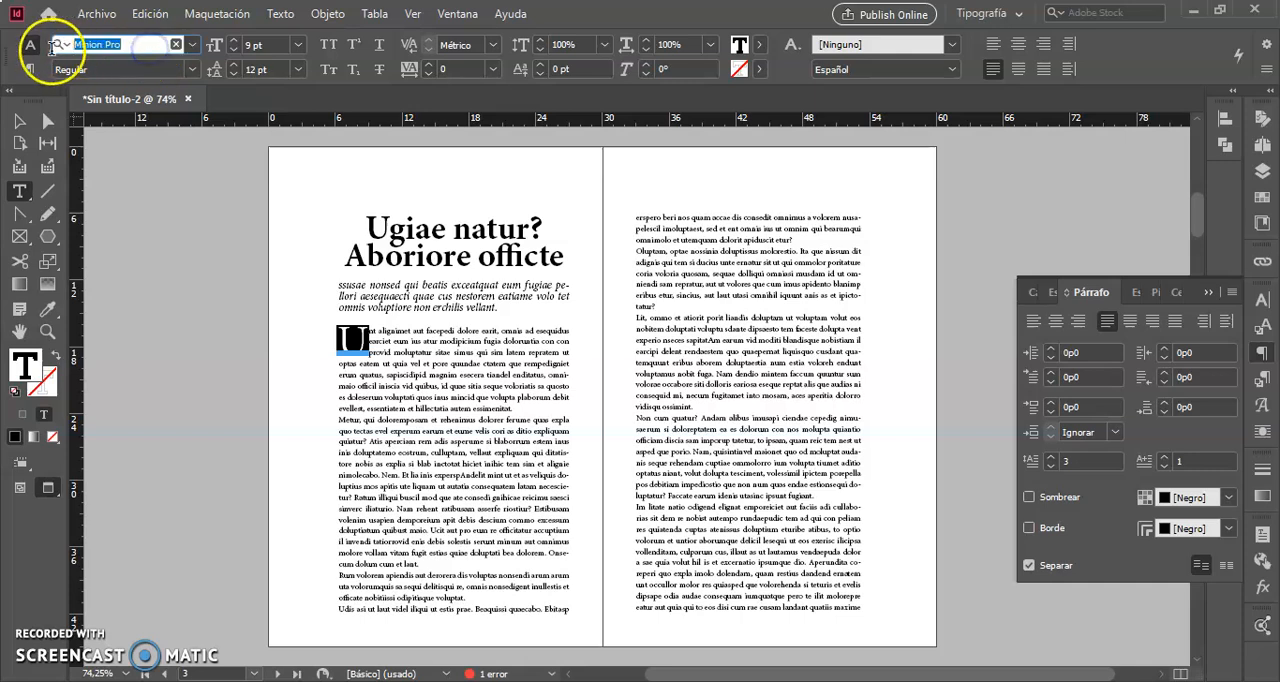
text(my)
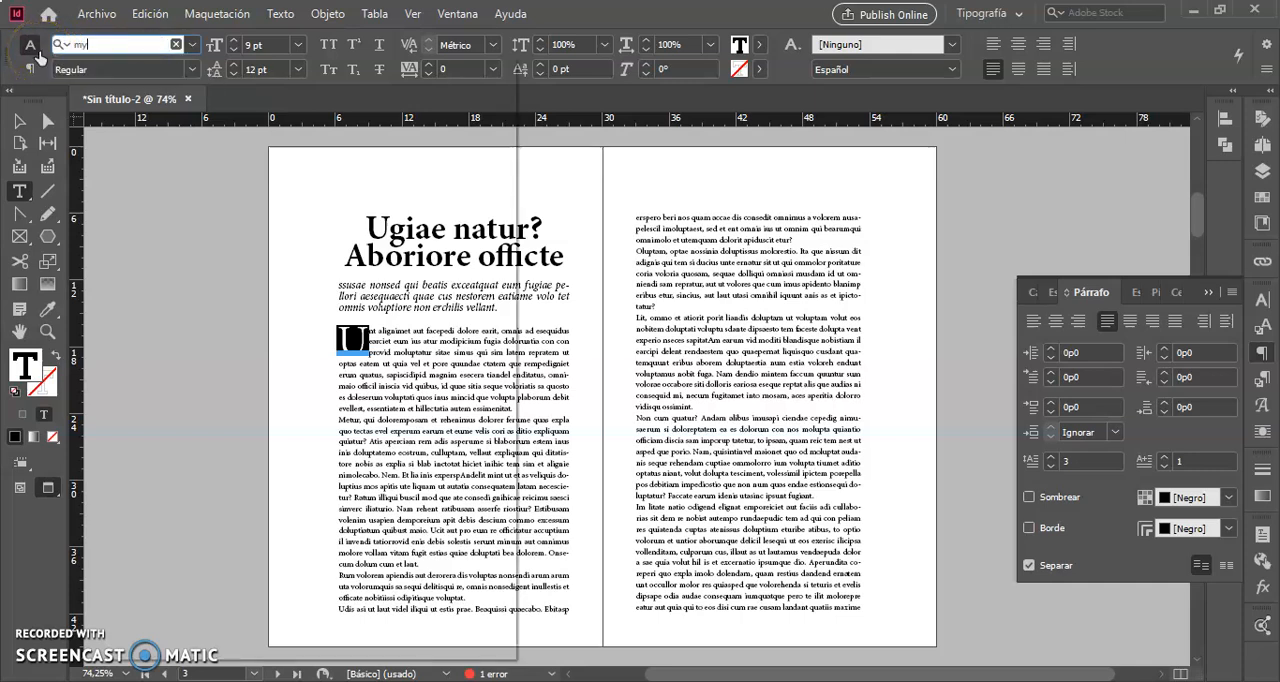
text(r)
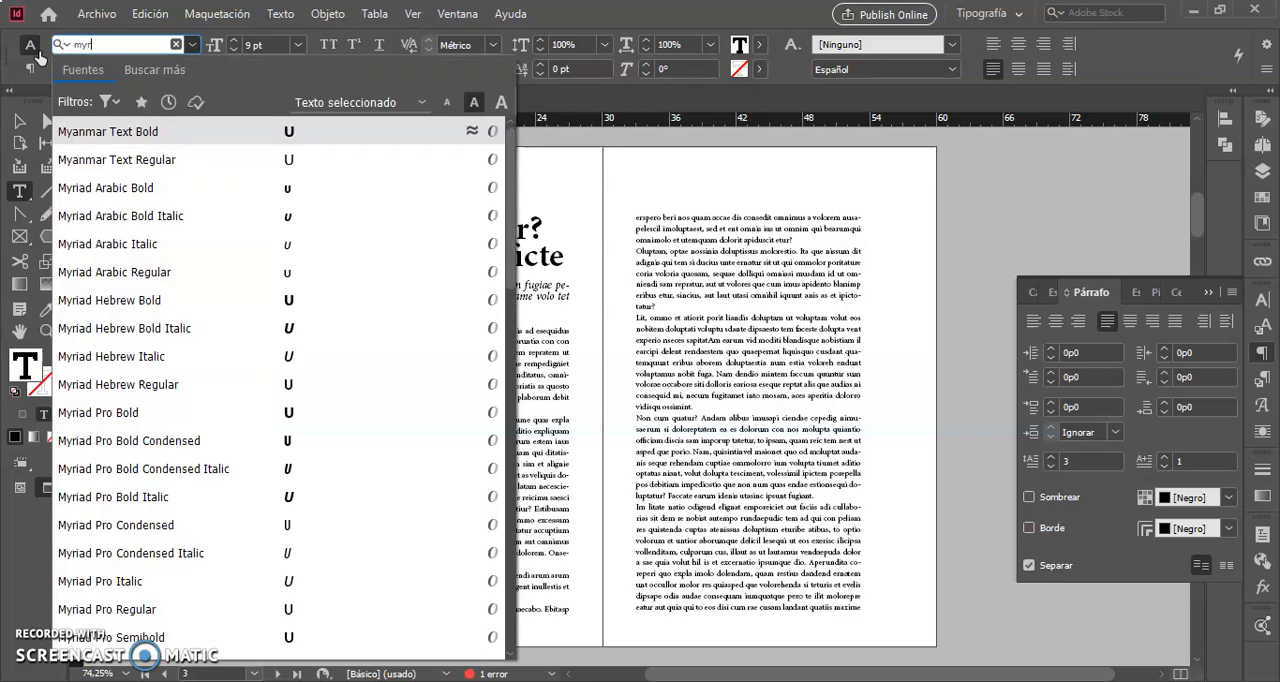
text(iad)
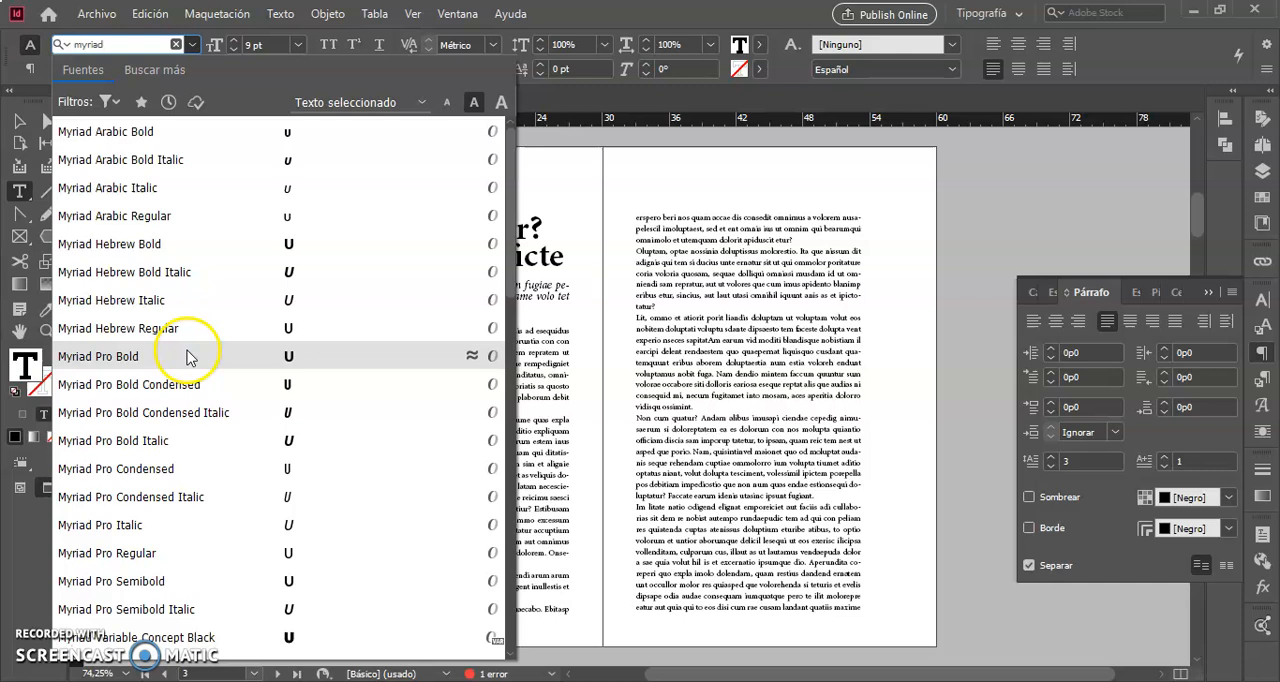
click(128, 358)
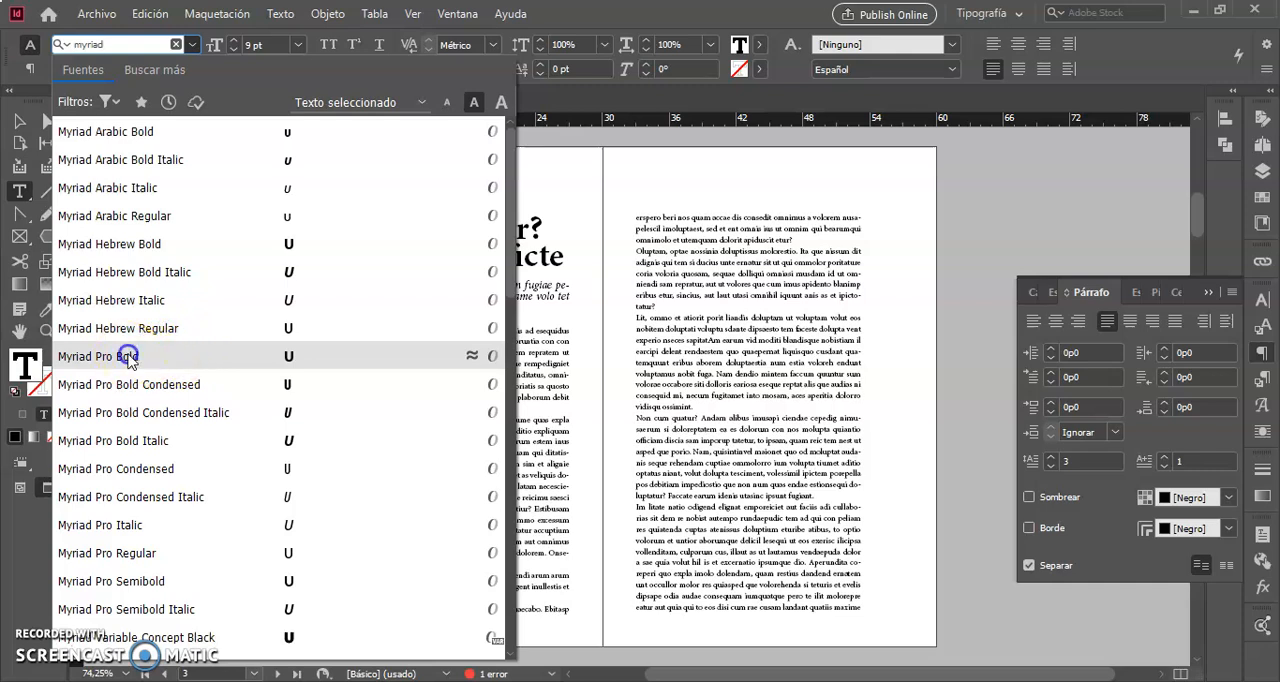
click(435, 376)
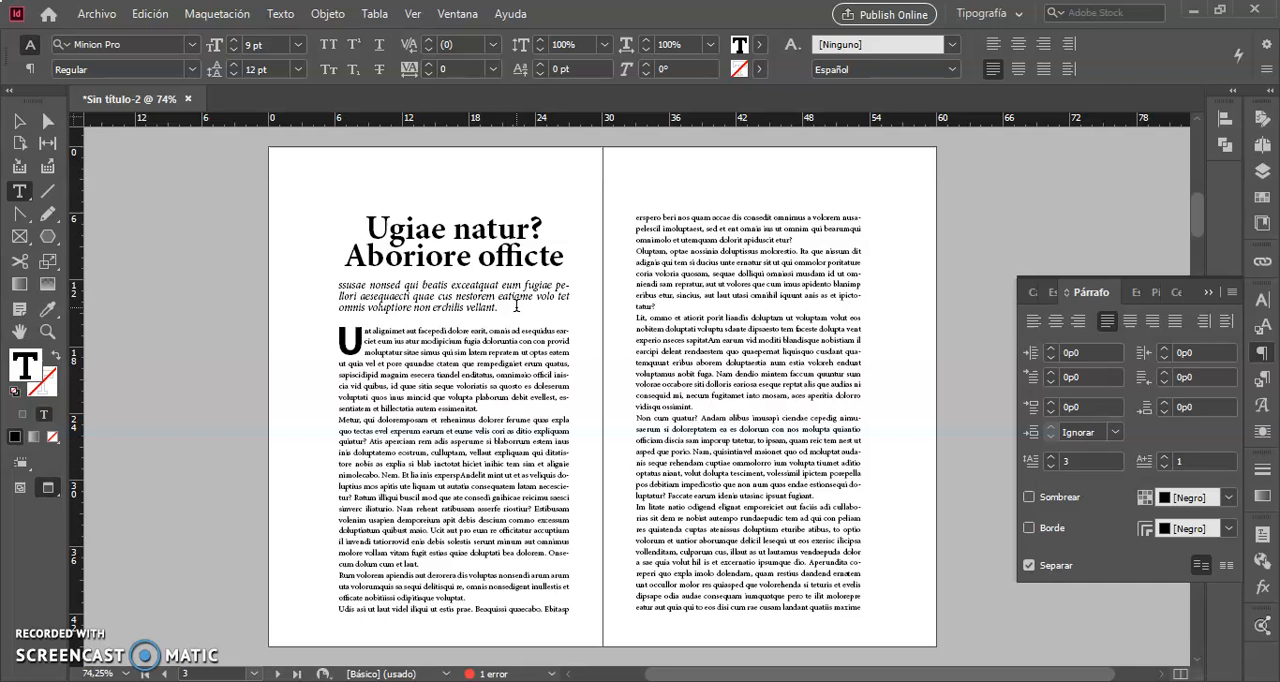
Turn off hyphenation (Separar) for the italic introductory paragraph and deselect it.
drag(306, 192, 598, 388)
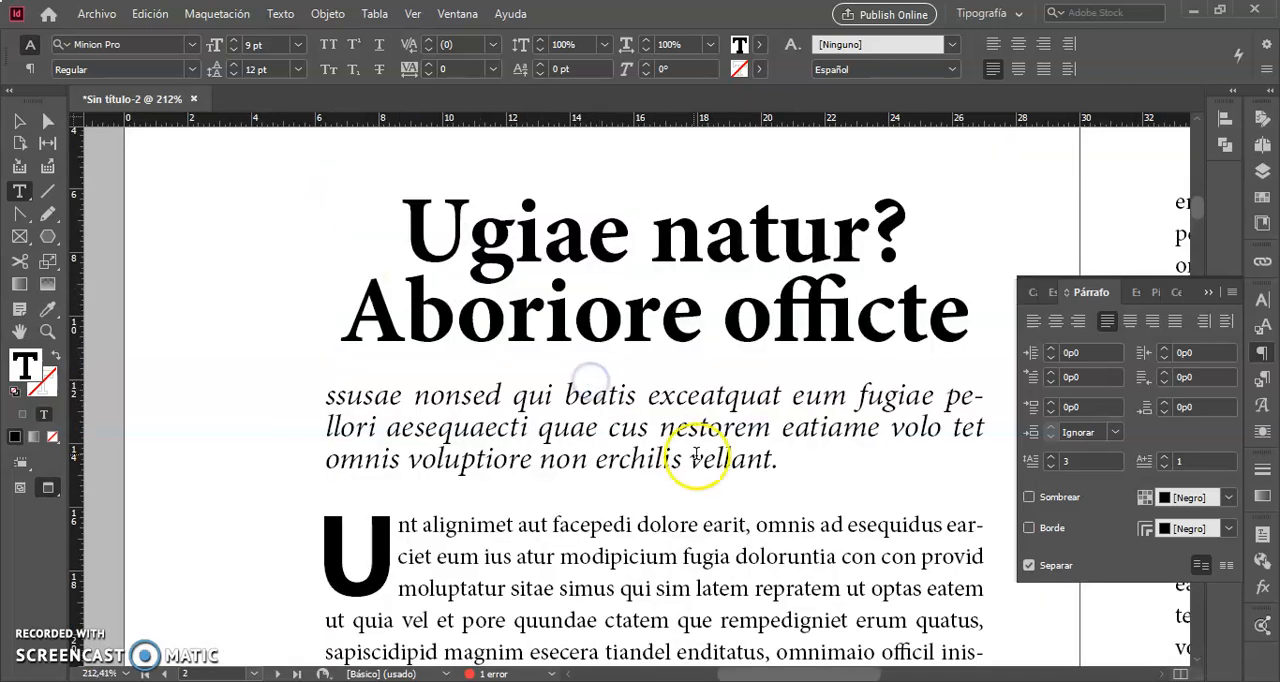
scroll(754, 488, right, 2)
scroll(754, 488, left, 1)
click(709, 465)
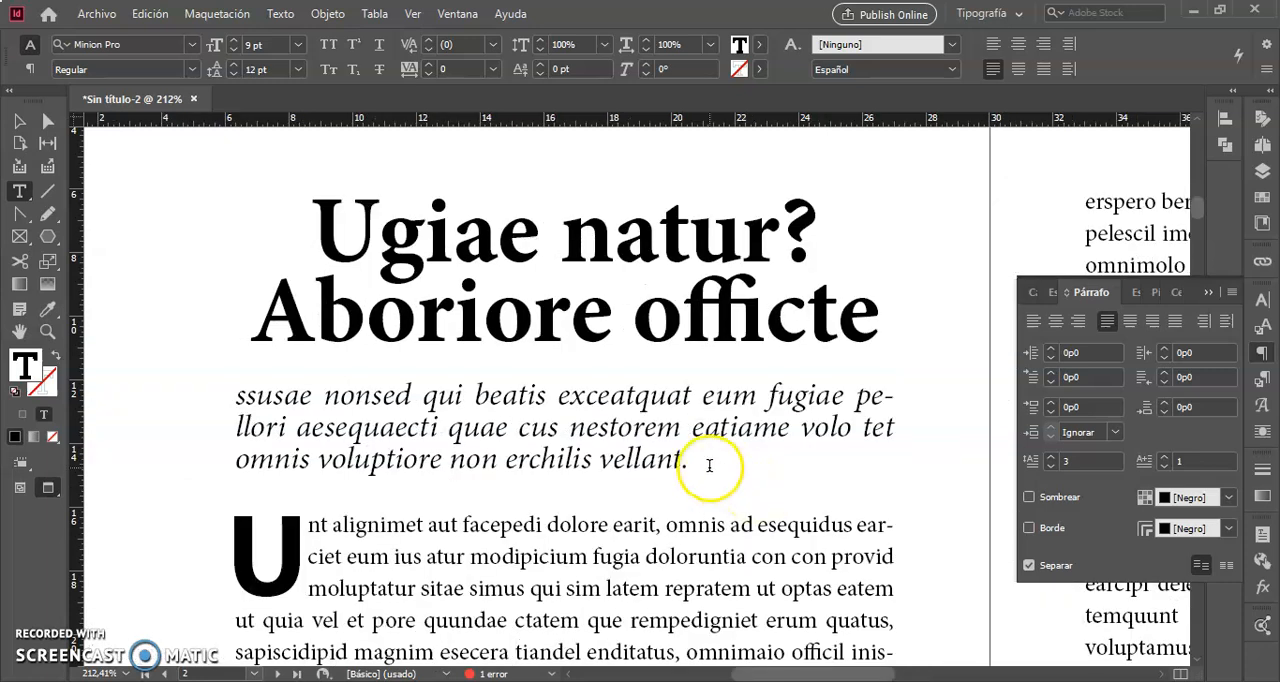
drag(707, 465, 216, 400)
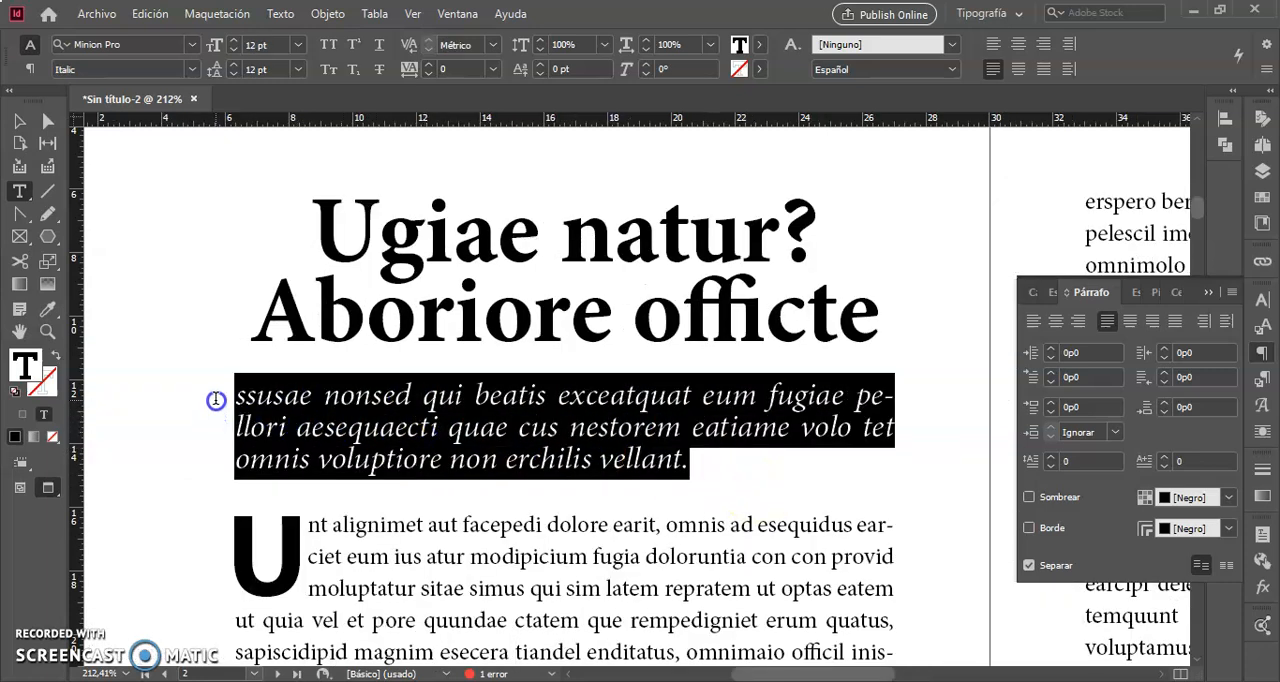
click(1029, 566)
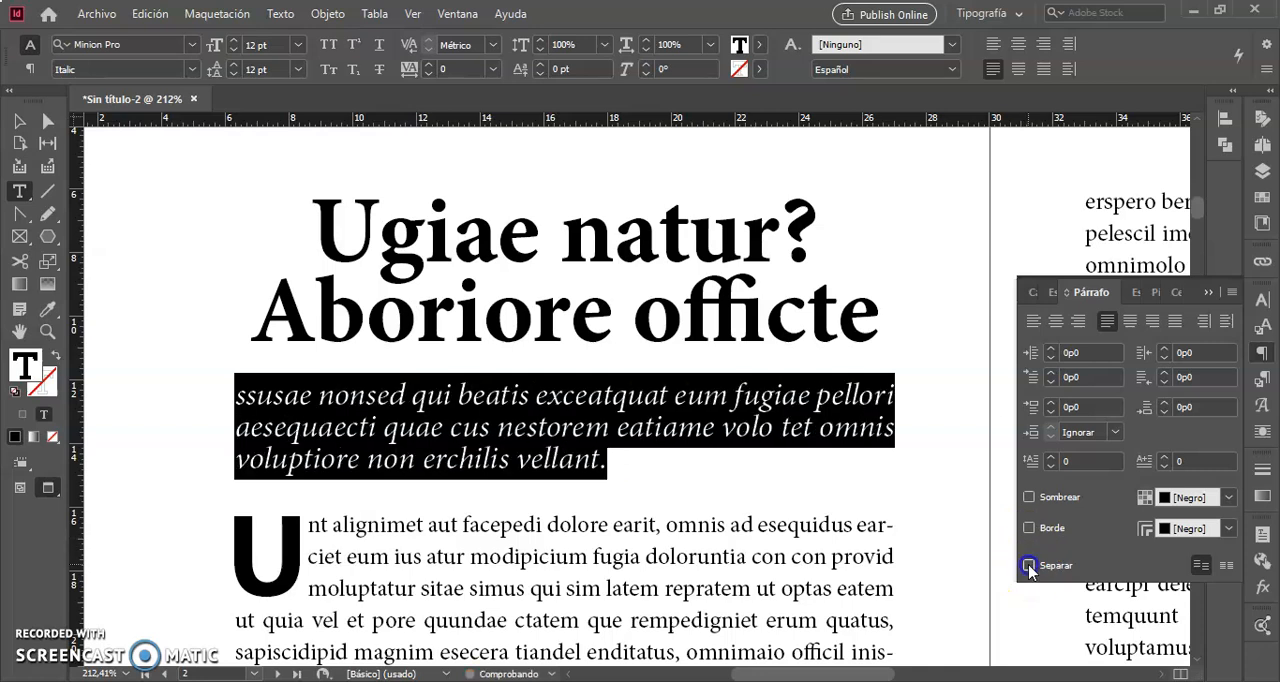
click(630, 464)
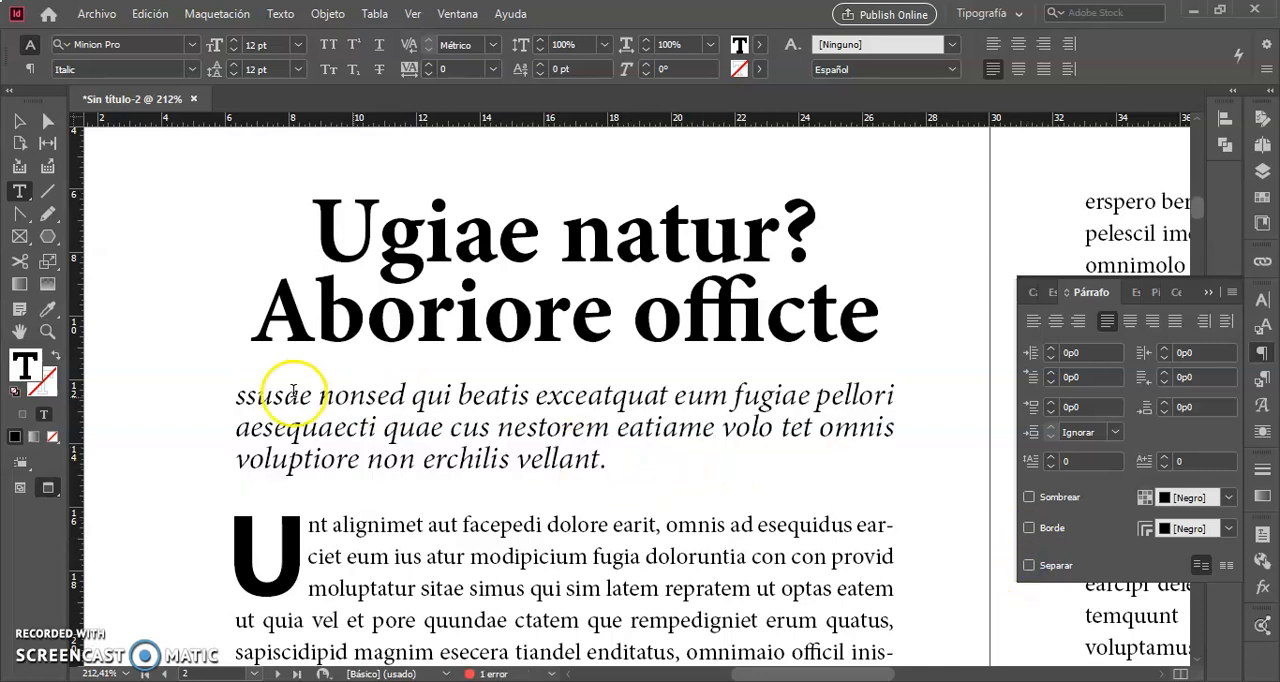
Capitalise the first letter of the italic introduction to read "Ssusae" and insert a blank line above the paragraph.
click(243, 397)
key(BackSpace)
text(S)
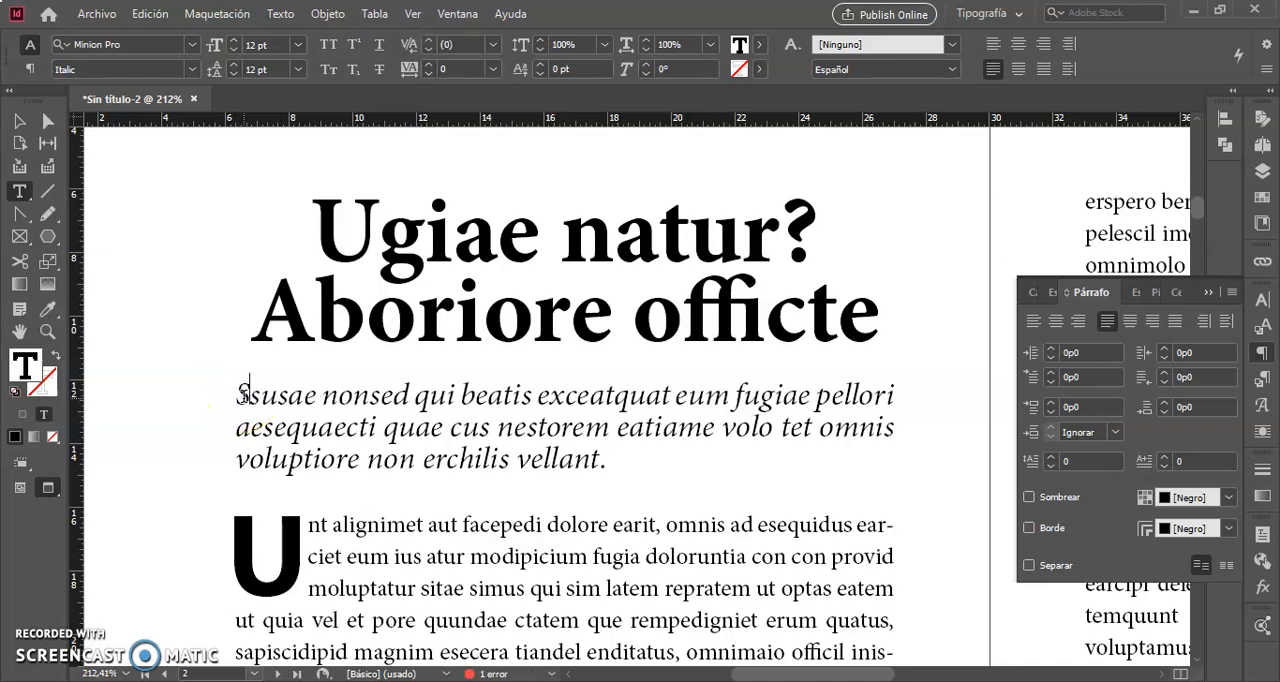
key(Return)
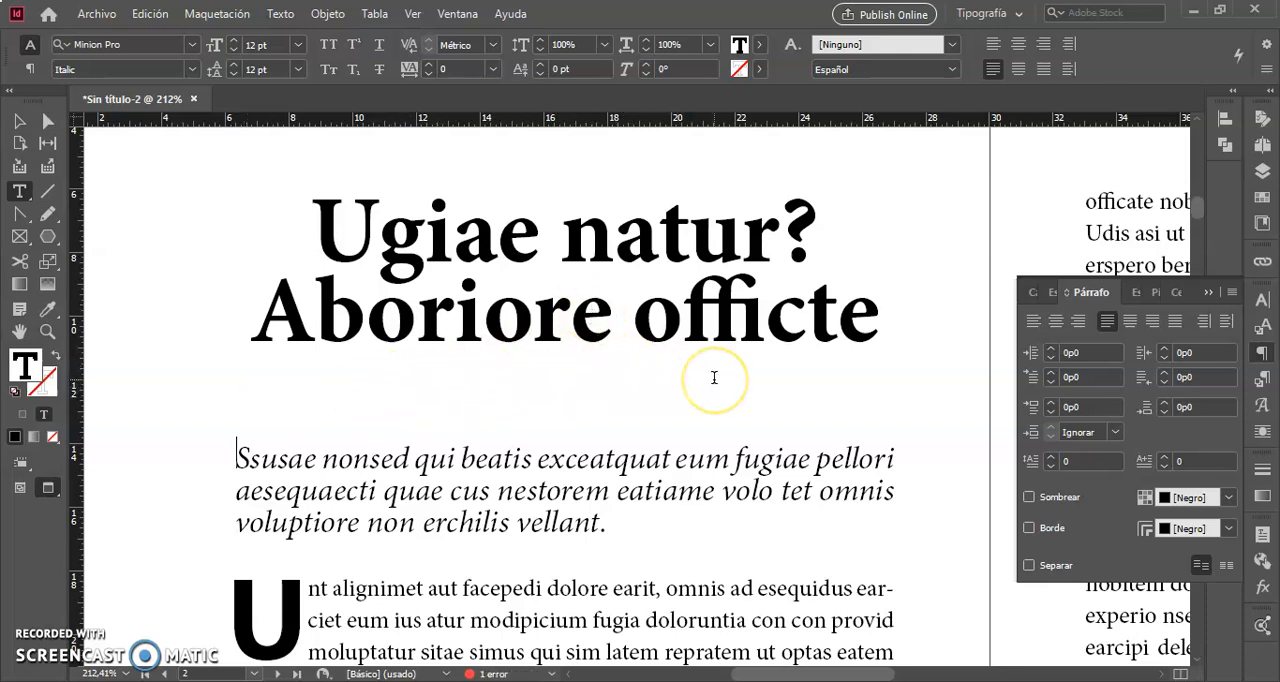
key(ctrl+0)
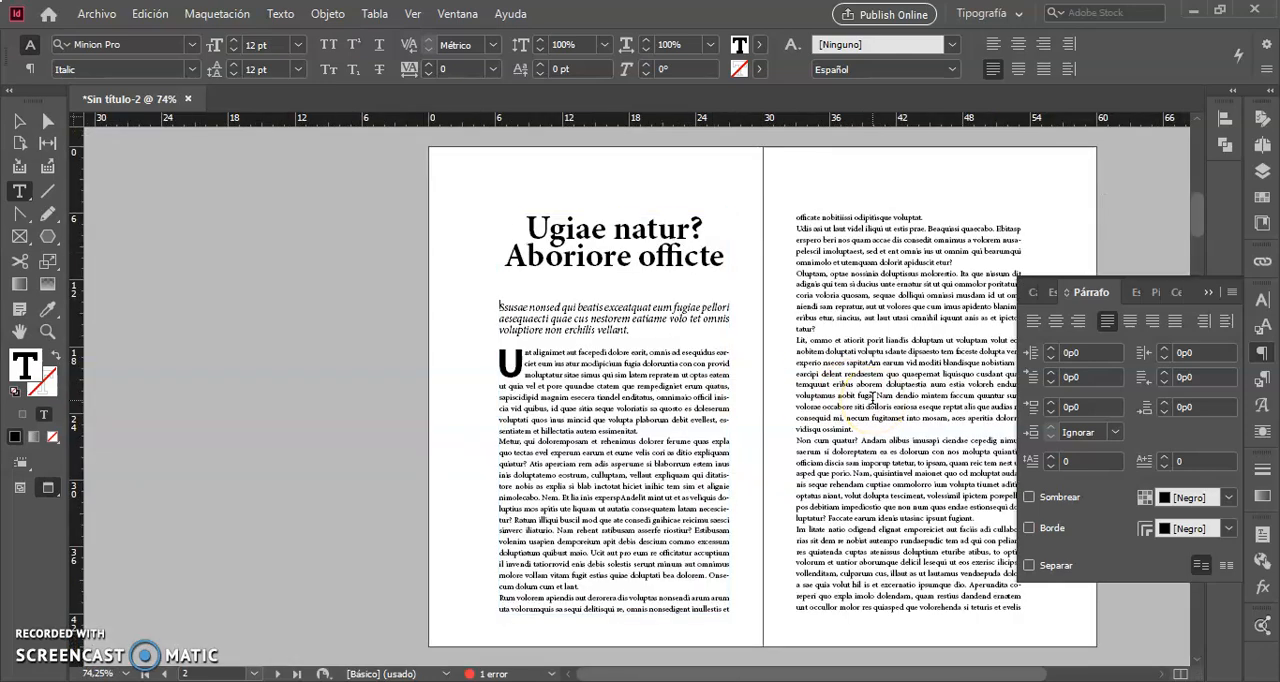
scroll(790, 405, right, 3)
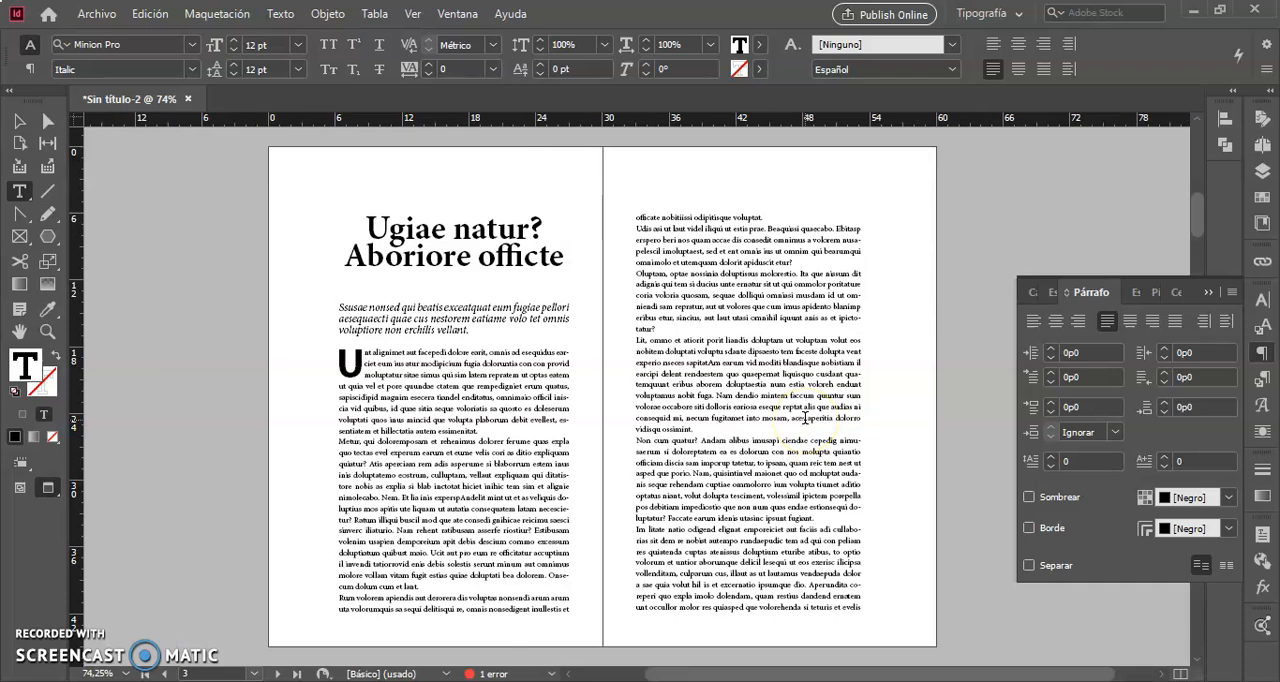
Select the italic introductory paragraph's text and turn on Equilibrar líneas irregulares for it.
click(22, 121)
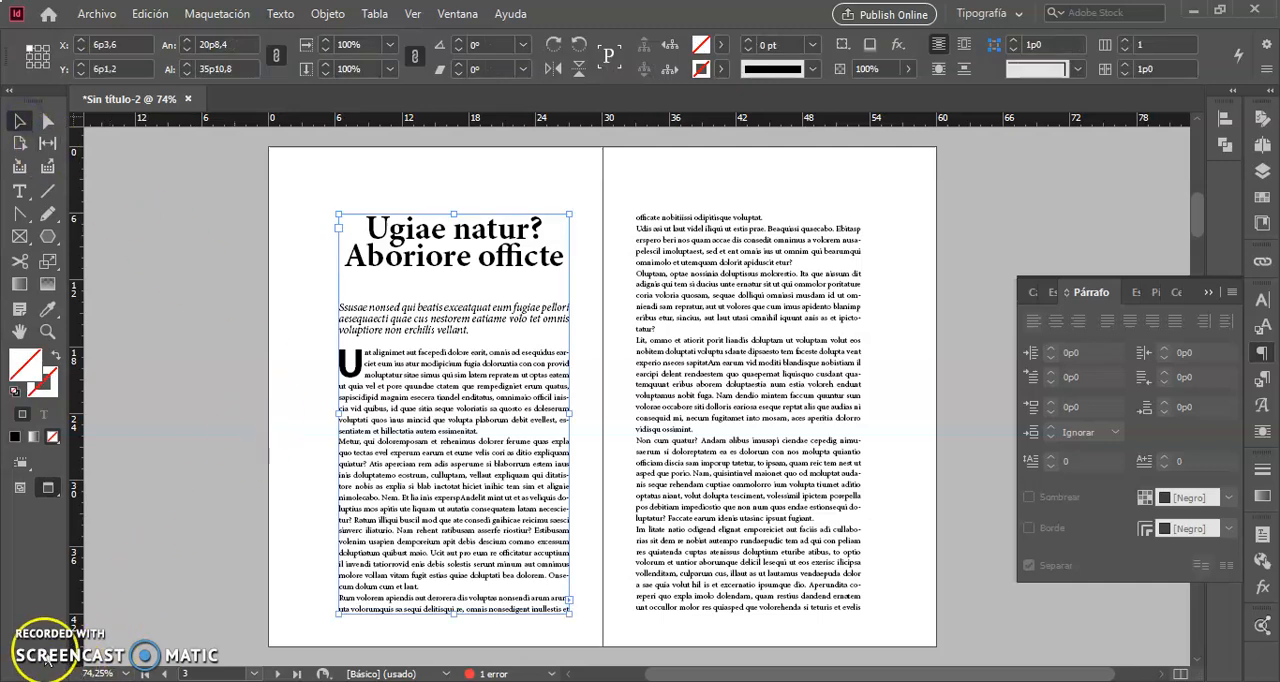
double_click(499, 333)
key(ctrl+a)
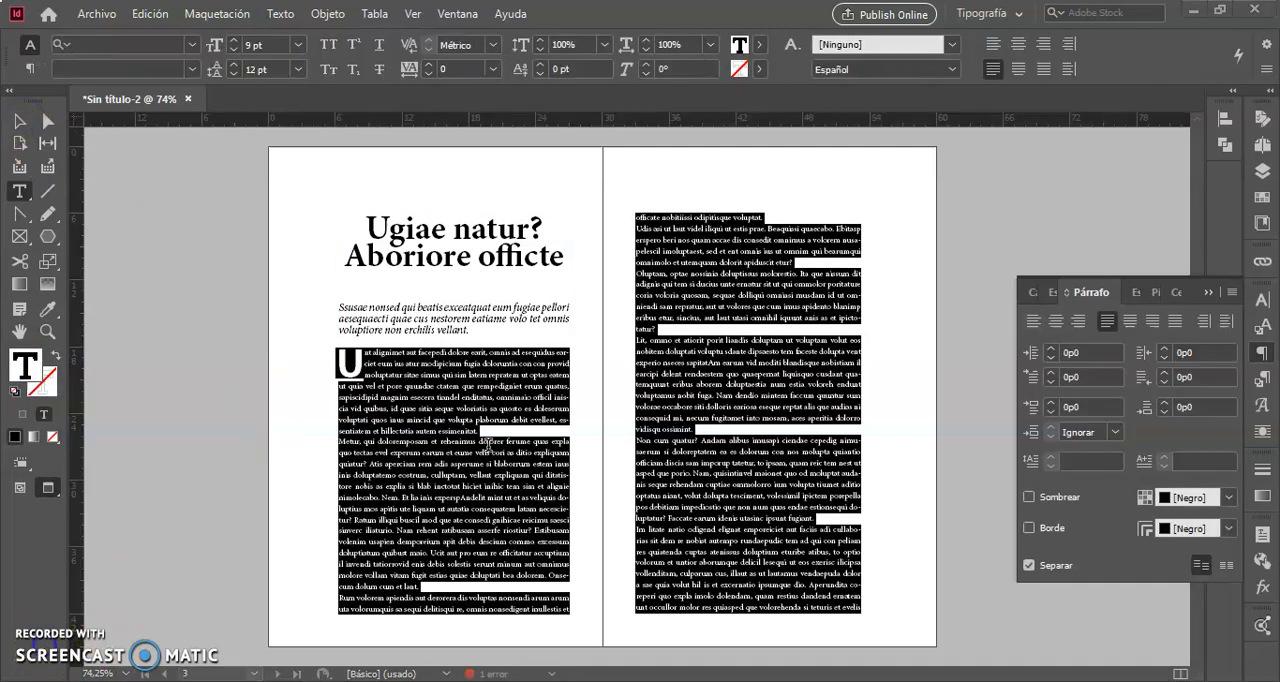
click(495, 329)
click(485, 335)
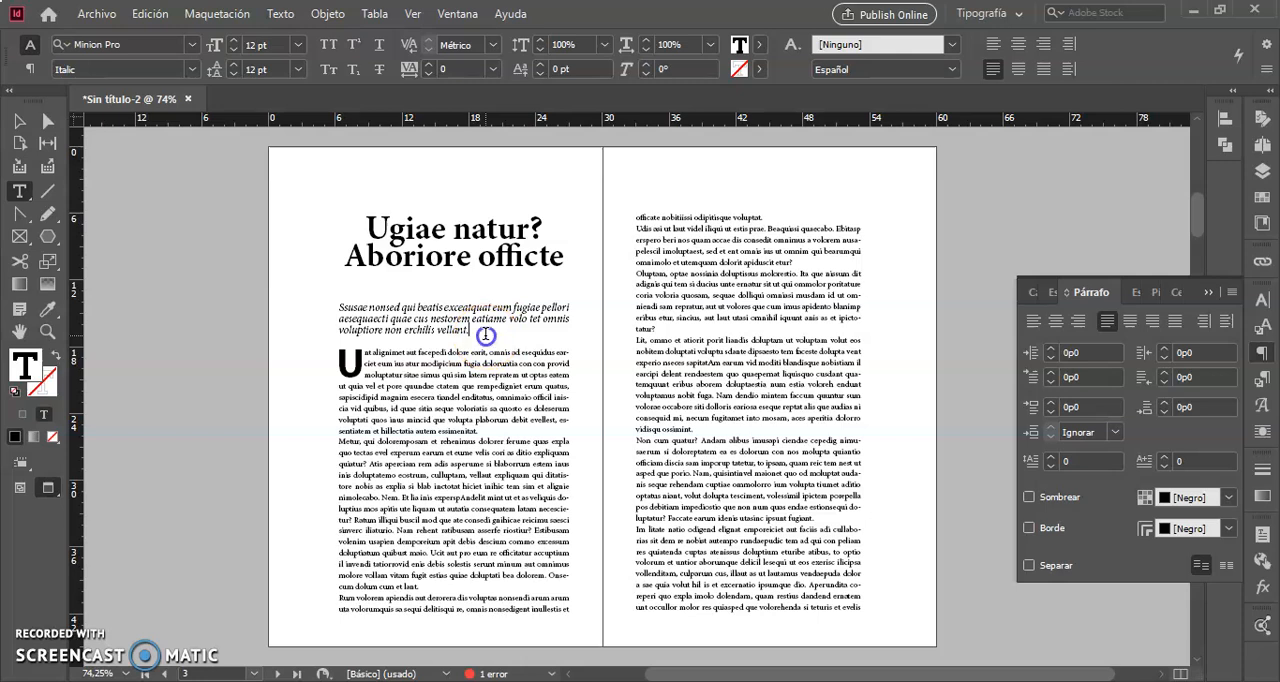
drag(485, 335, 356, 311)
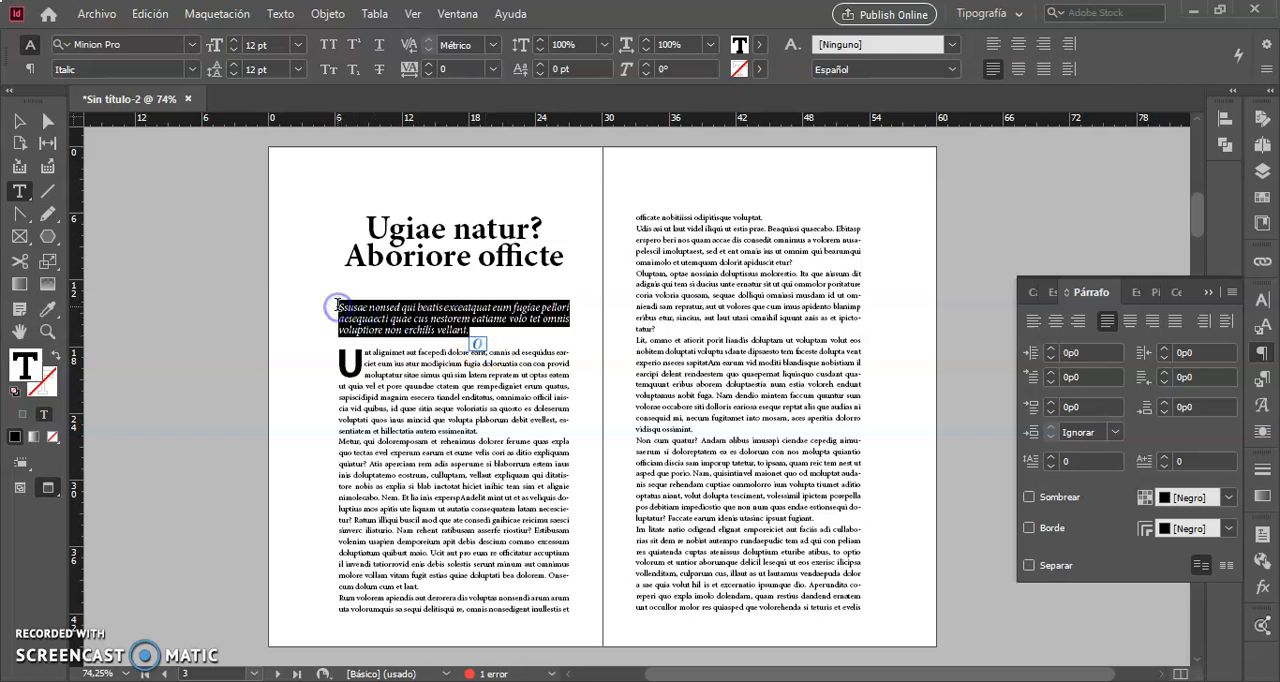
click(1232, 294)
click(1232, 294)
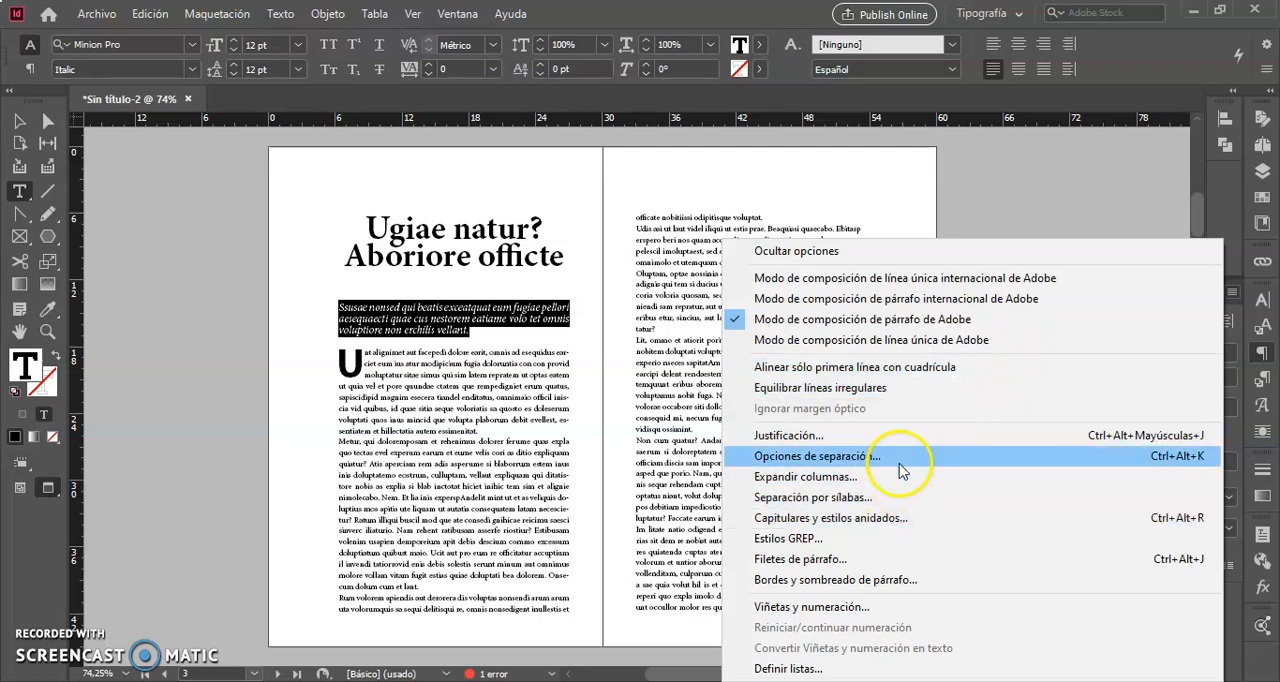
click(898, 398)
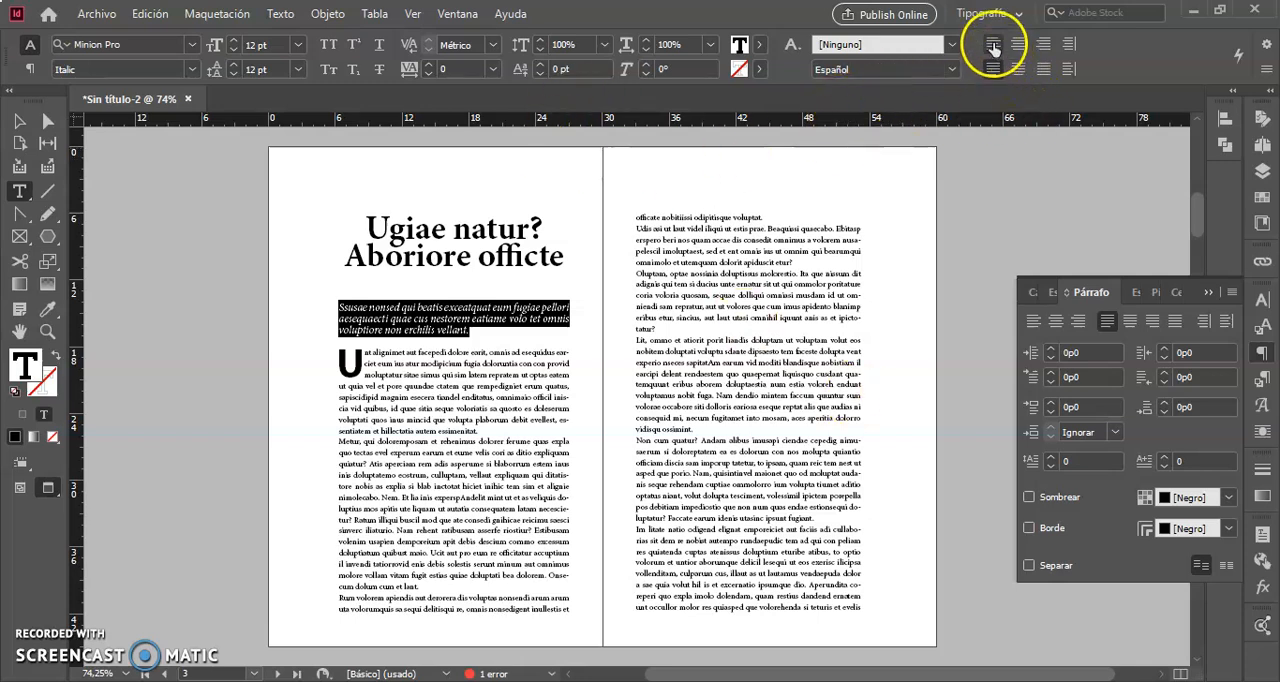
Left-align the italic introduction, trying justified alignment for comparison before returning to left alignment.
click(993, 45)
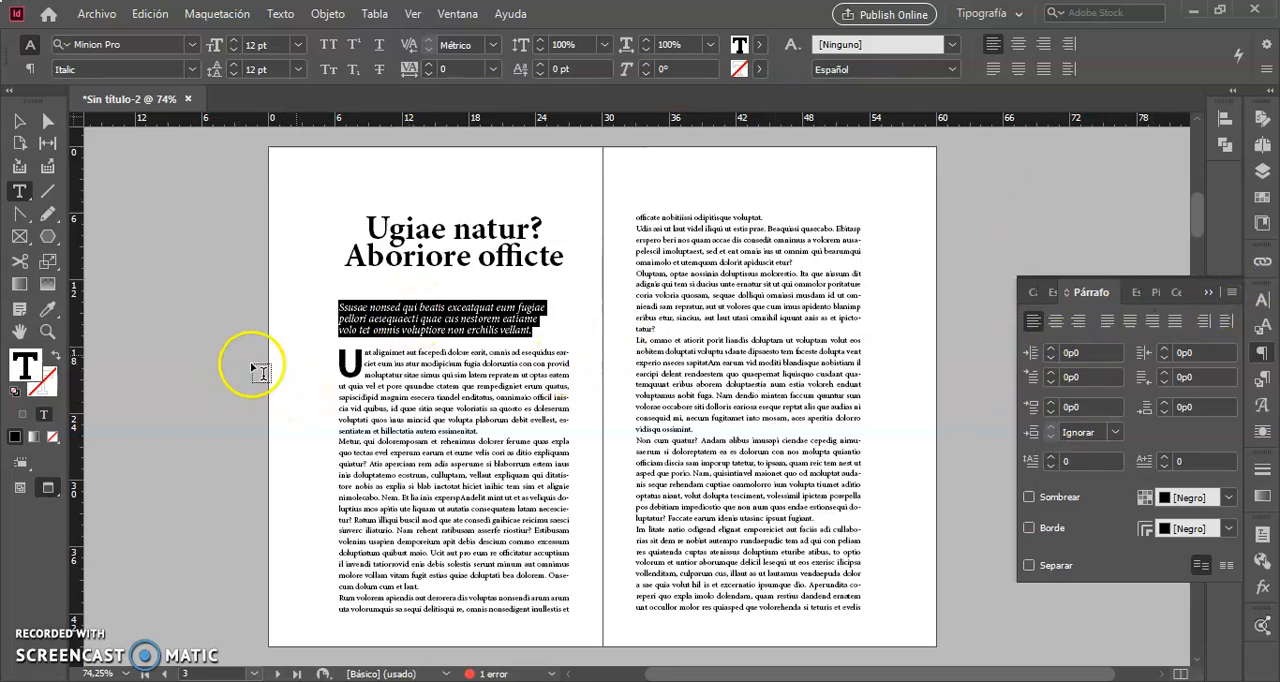
click(994, 70)
click(993, 44)
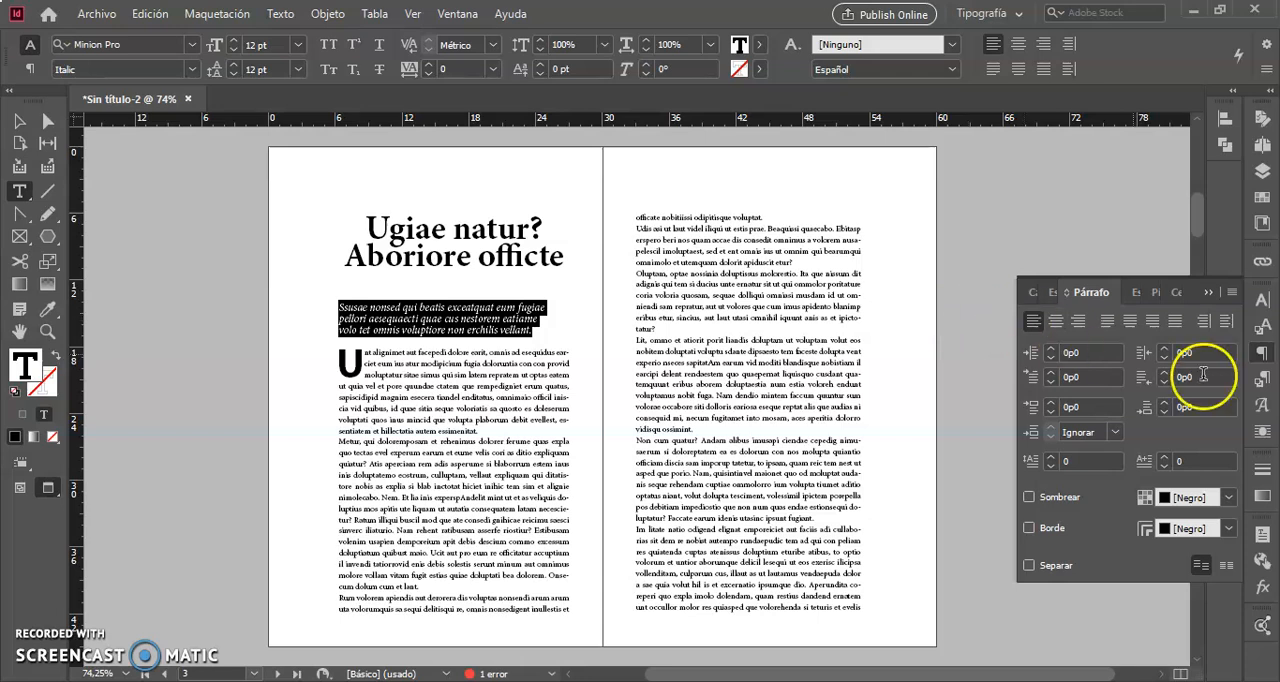
Turn off Equilibrar líneas irregulares for the italic introduction and deselect the text.
click(1234, 293)
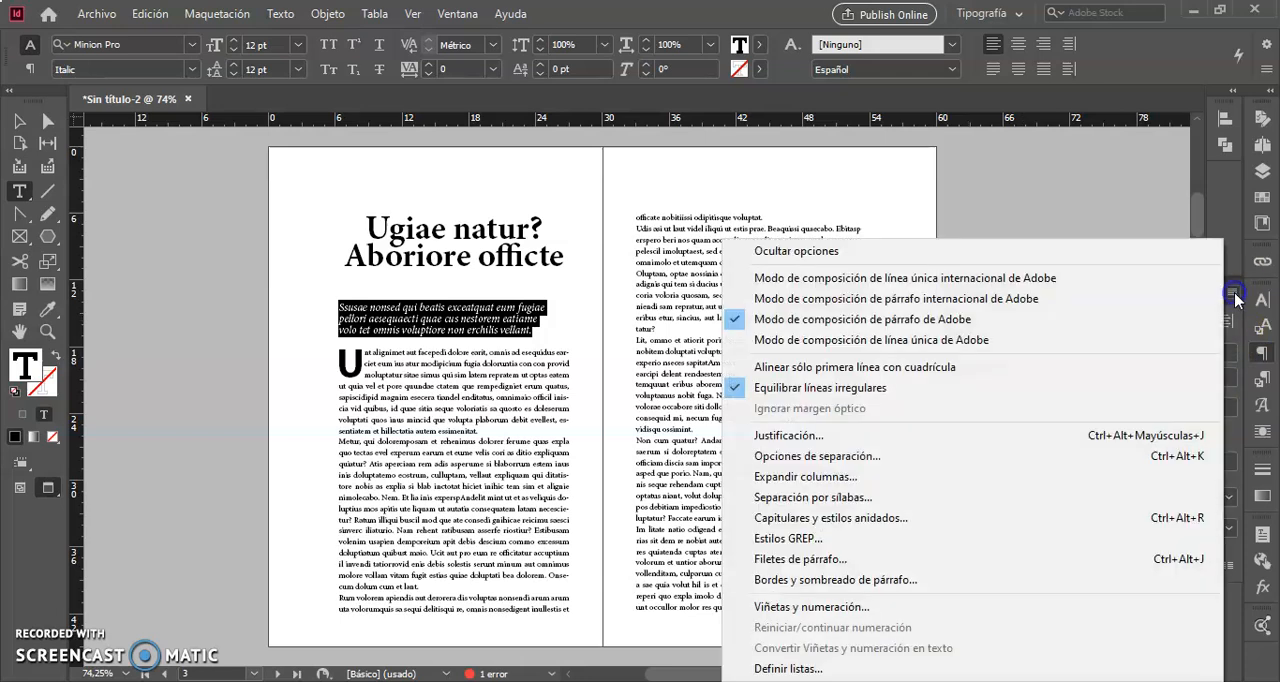
click(736, 390)
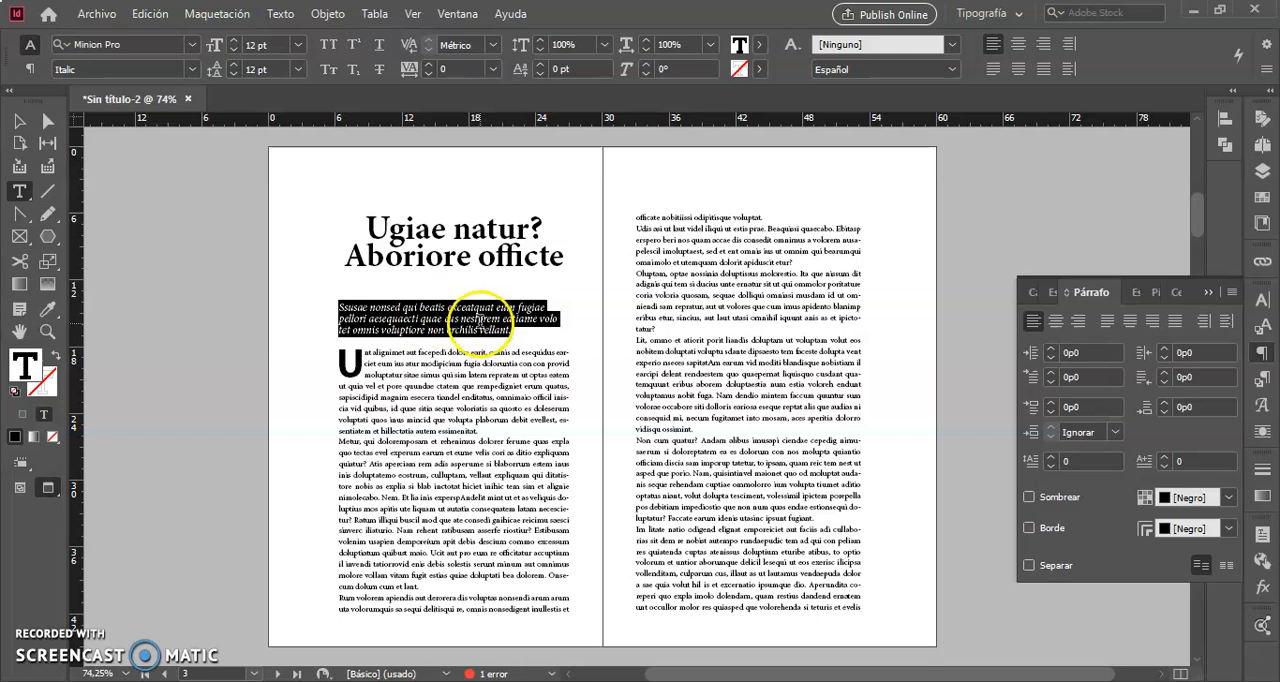
click(458, 371)
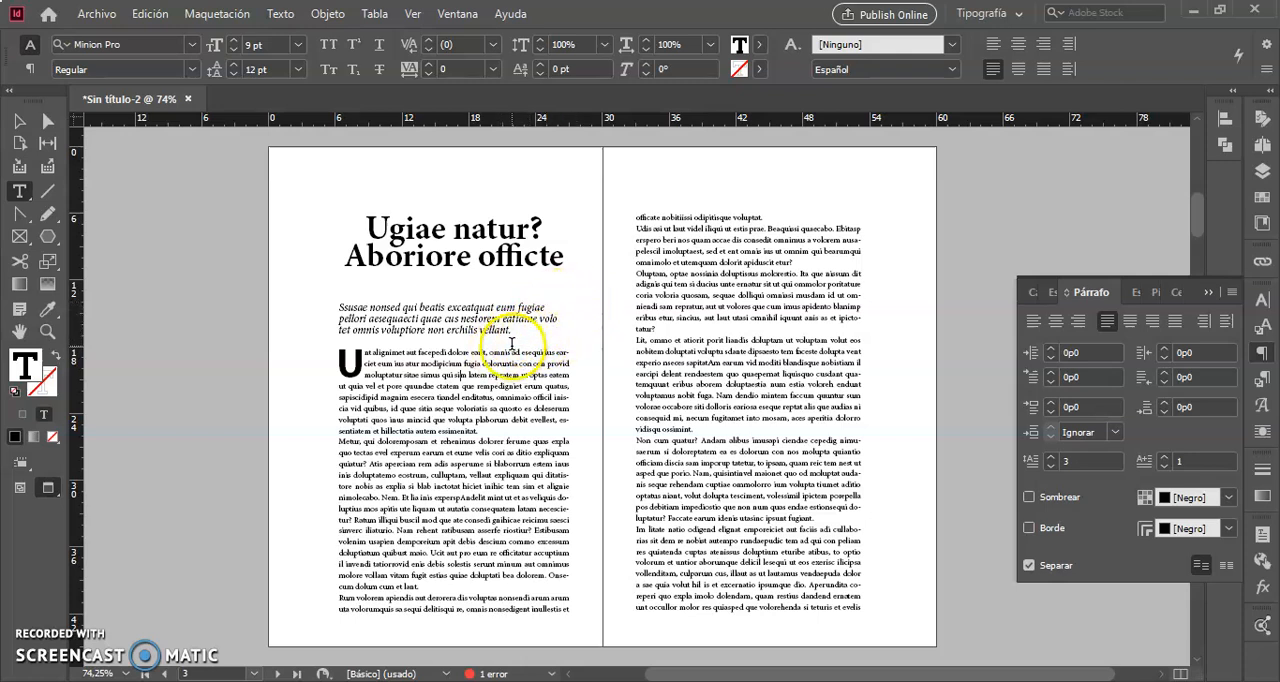
Reselect the italic introduction and turn Equilibrar líneas irregulares back on.
drag(516, 332, 333, 307)
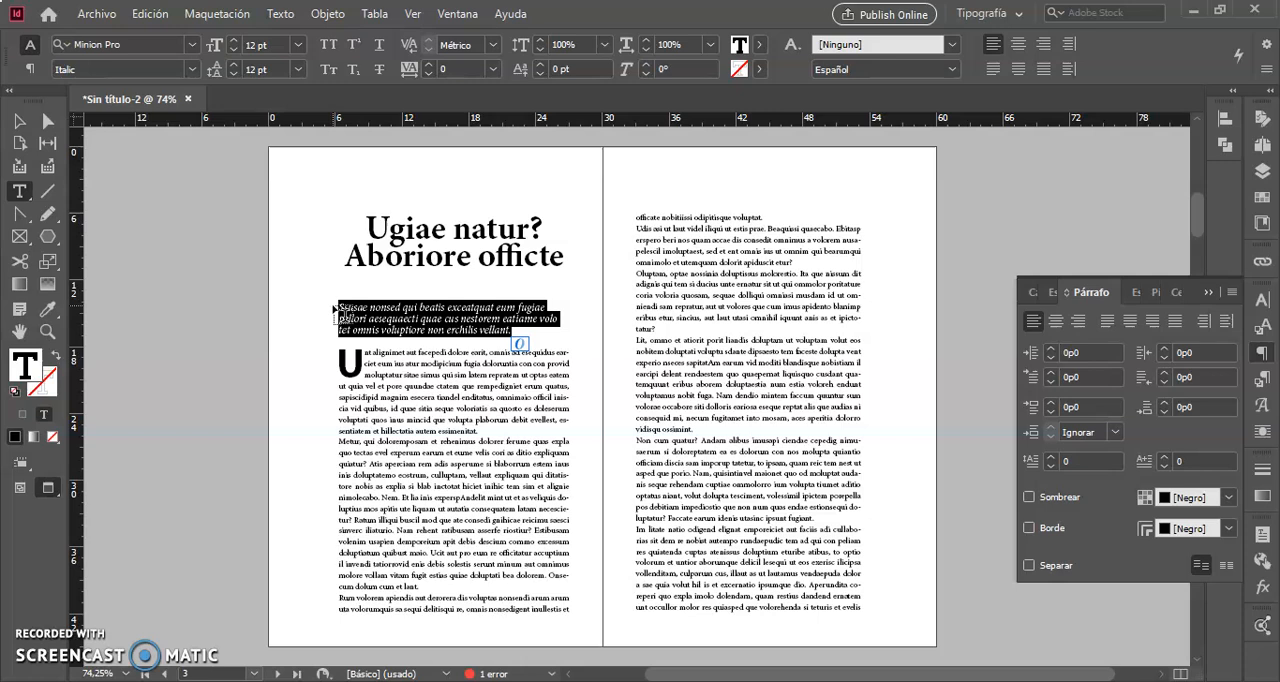
click(1232, 293)
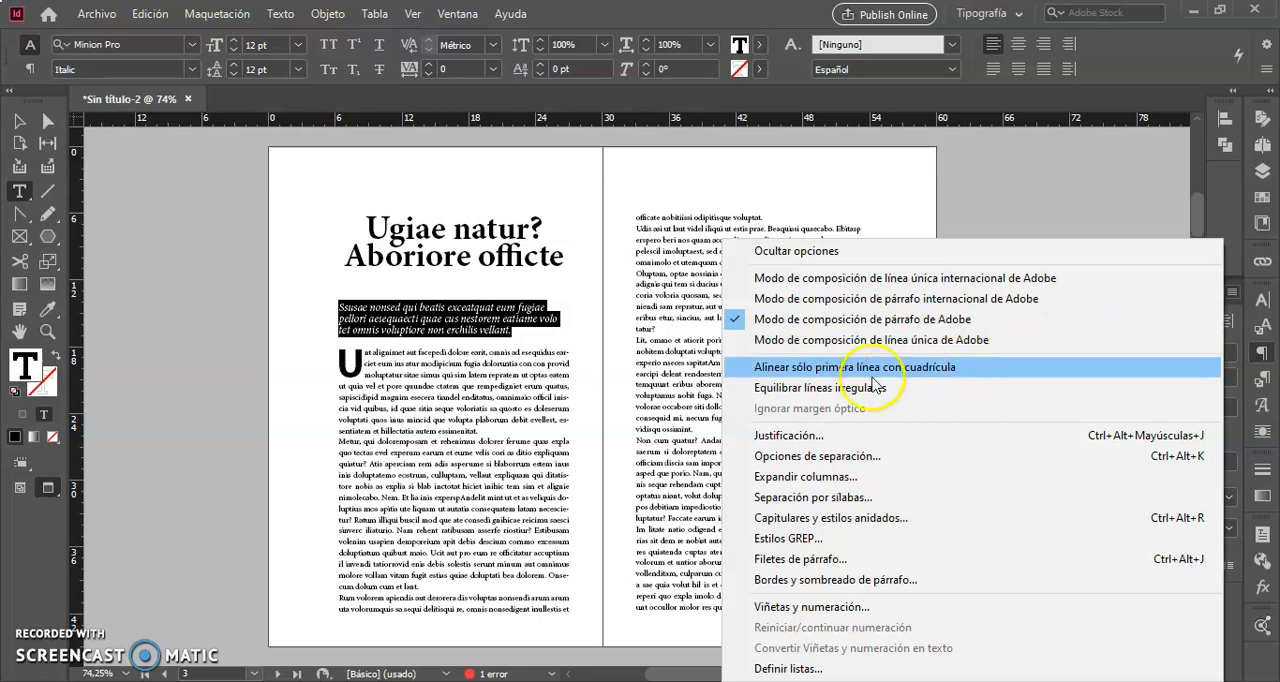
click(848, 388)
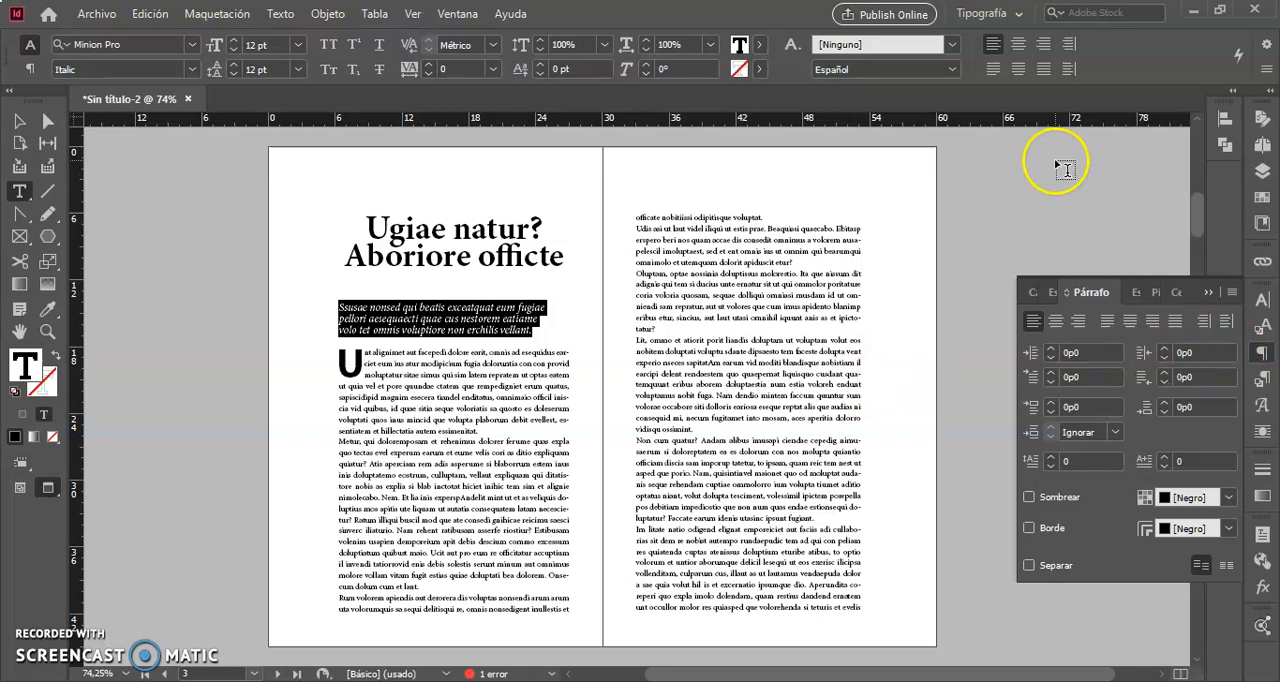
Justify the italic introduction with its last line centred, then deselect the paragraph.
click(992, 72)
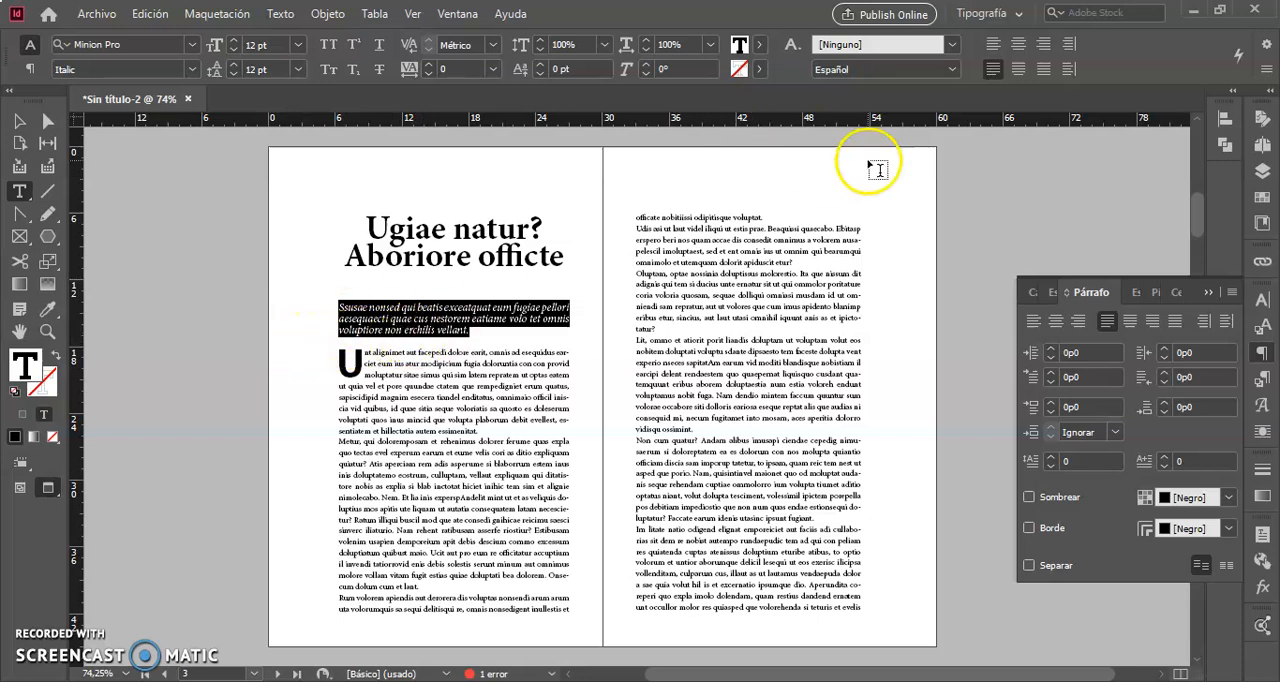
click(1019, 70)
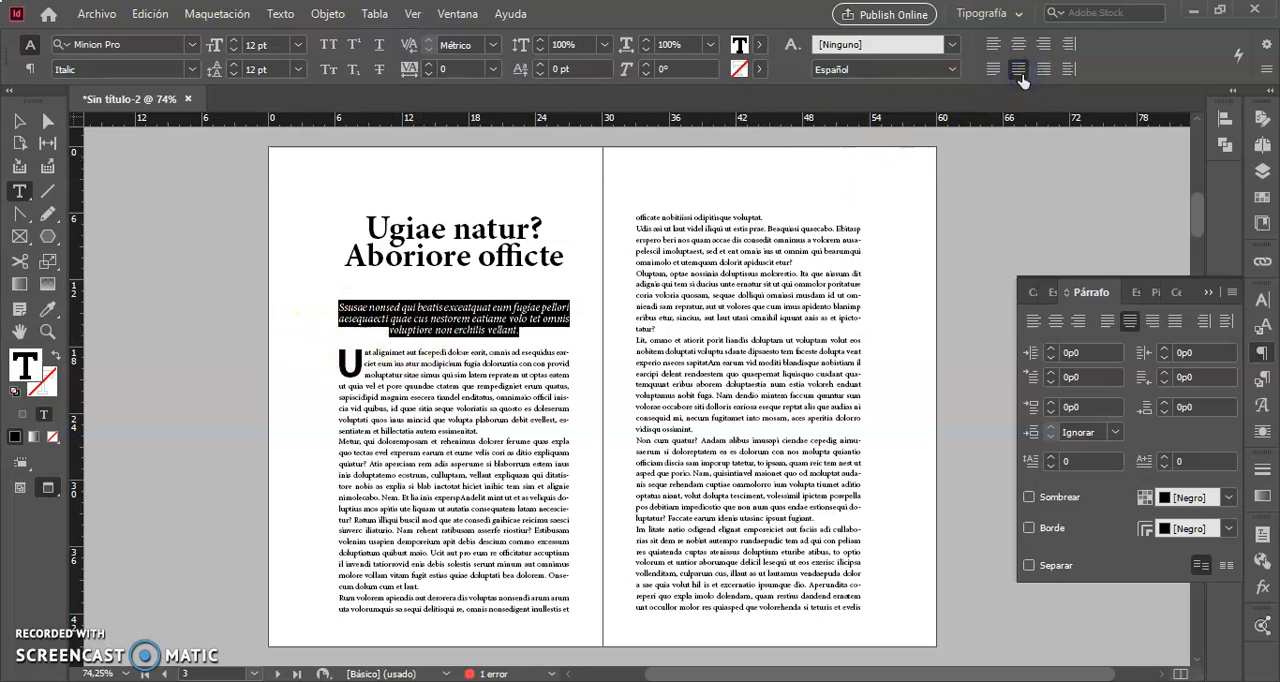
click(510, 421)
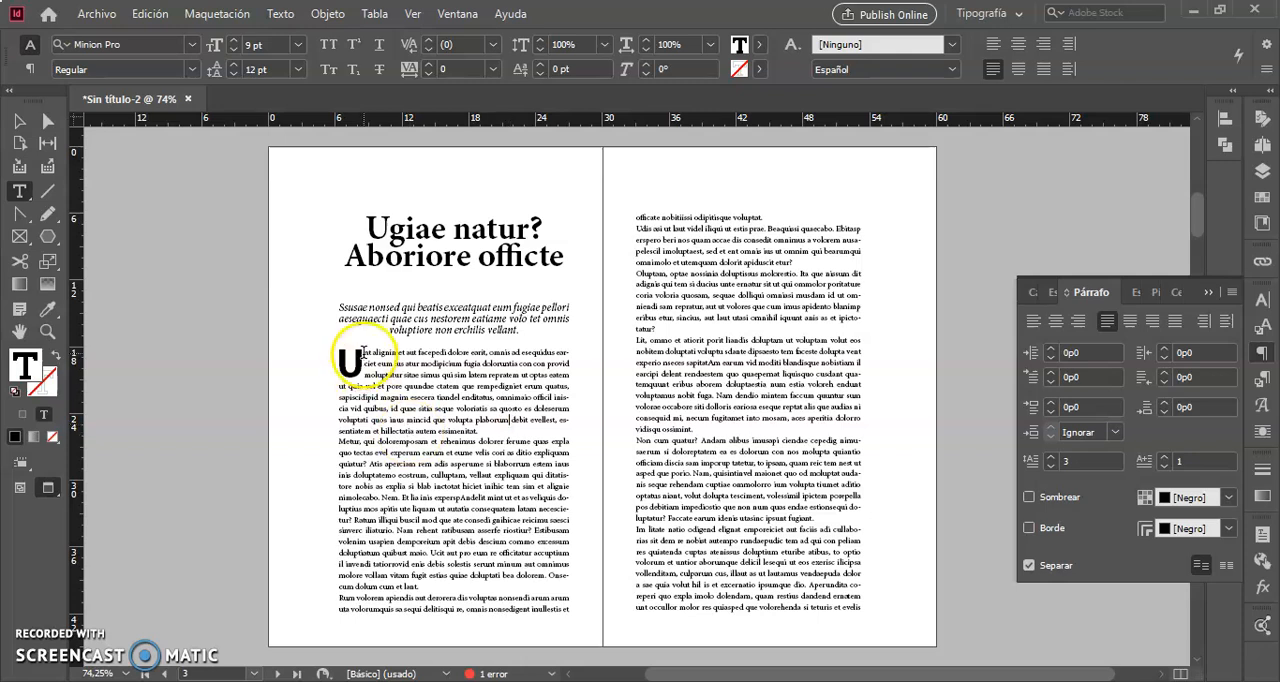
drag(340, 356, 903, 622)
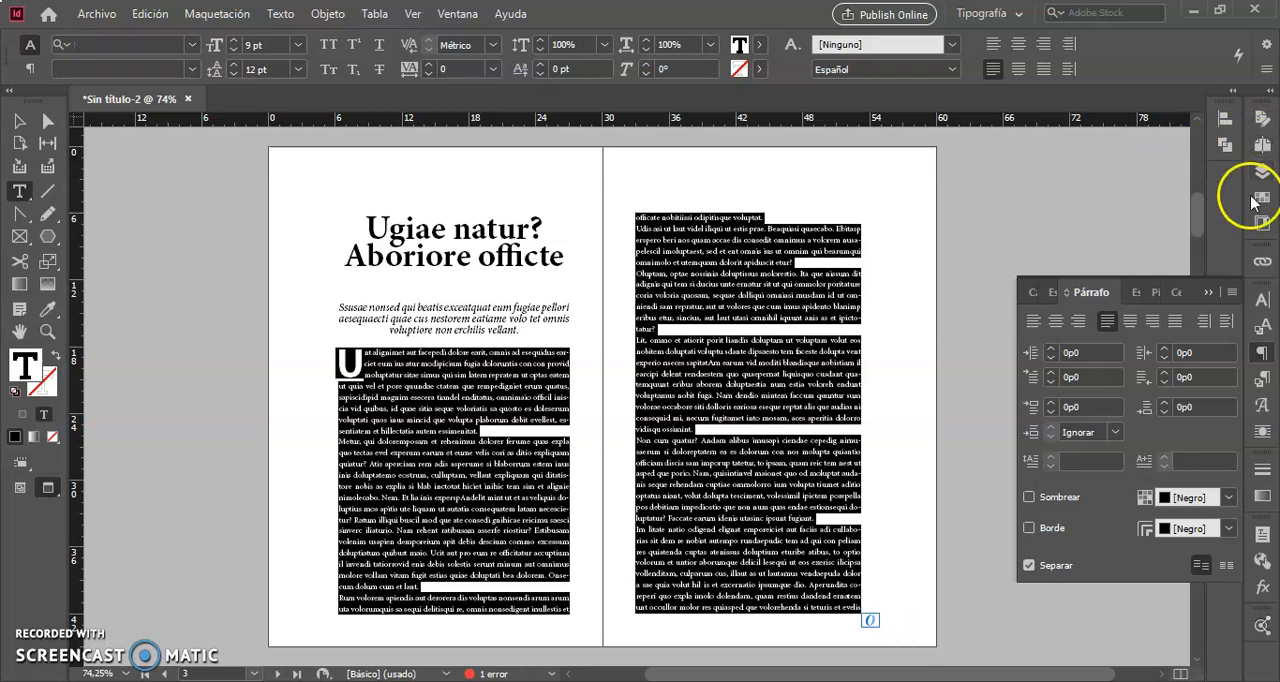
click(1234, 293)
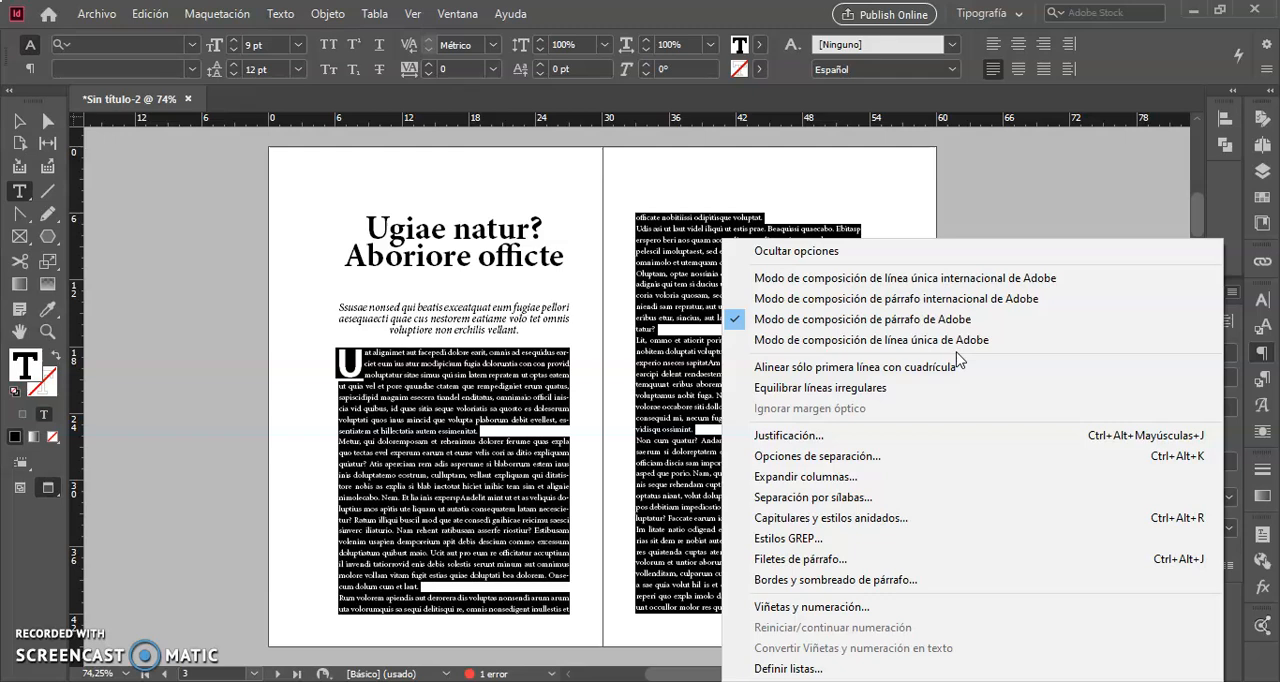
click(18, 120)
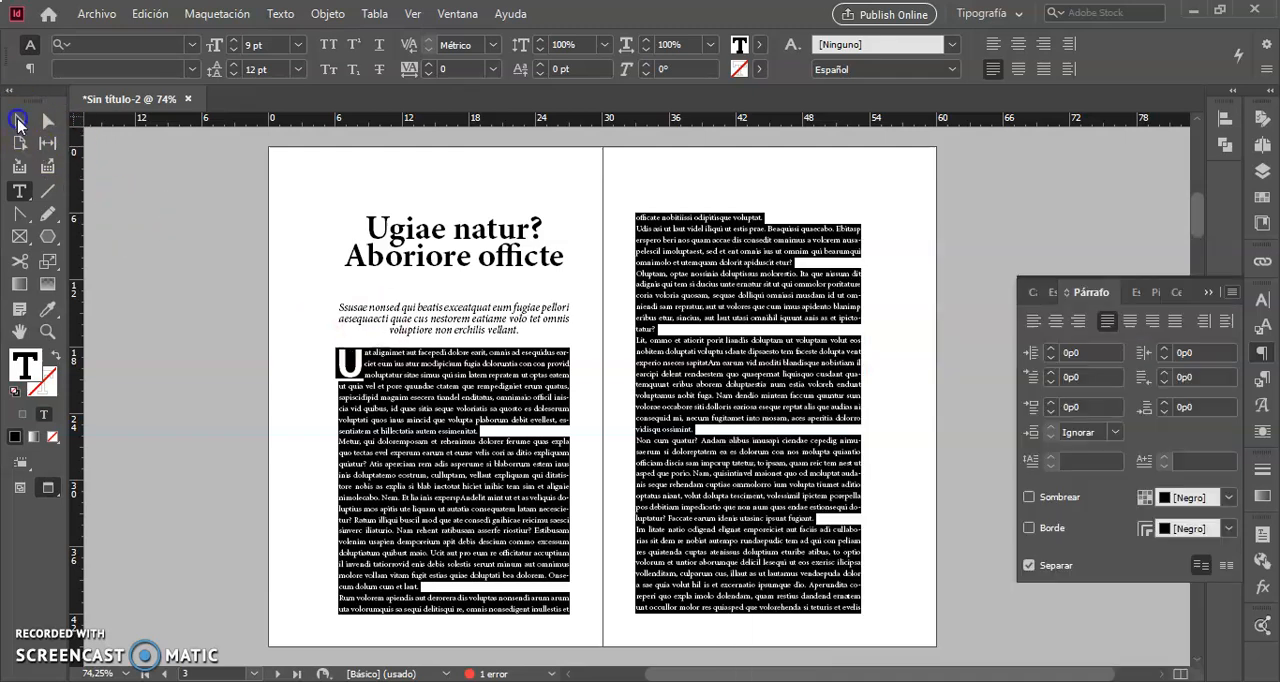
Shorten the first page's text frame to about 11p10,8 high so it ends just below the italic introduction.
click(452, 580)
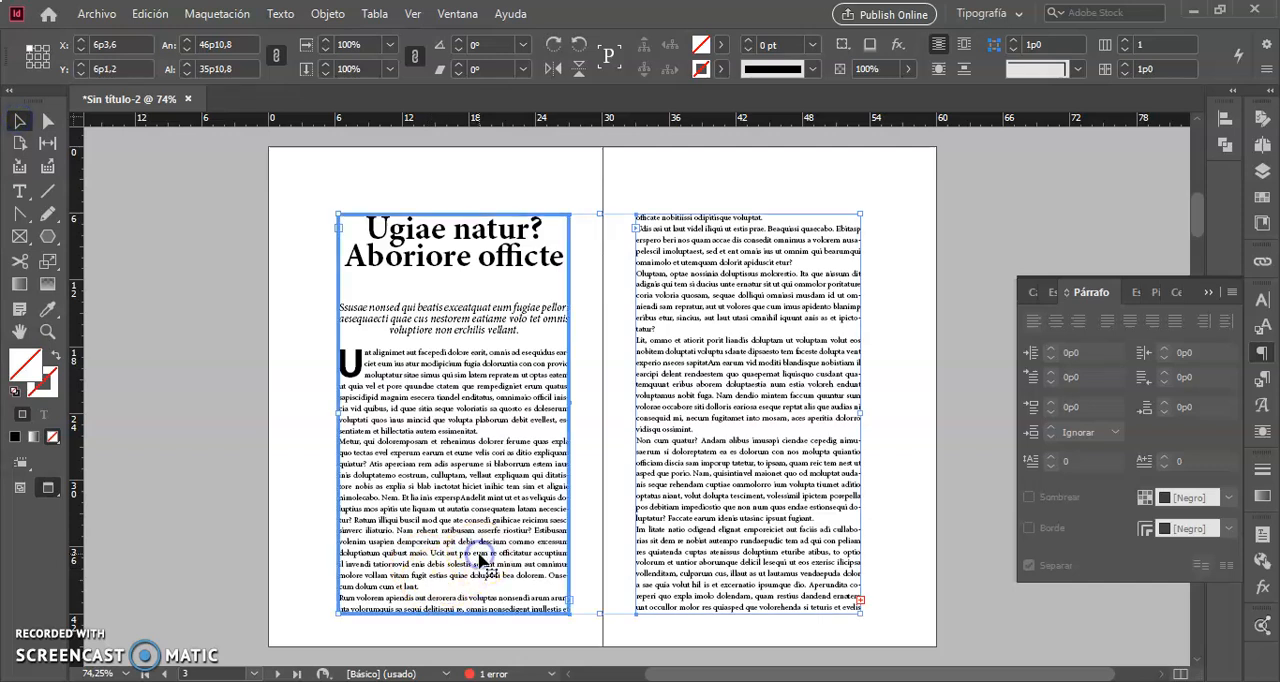
click(281, 537)
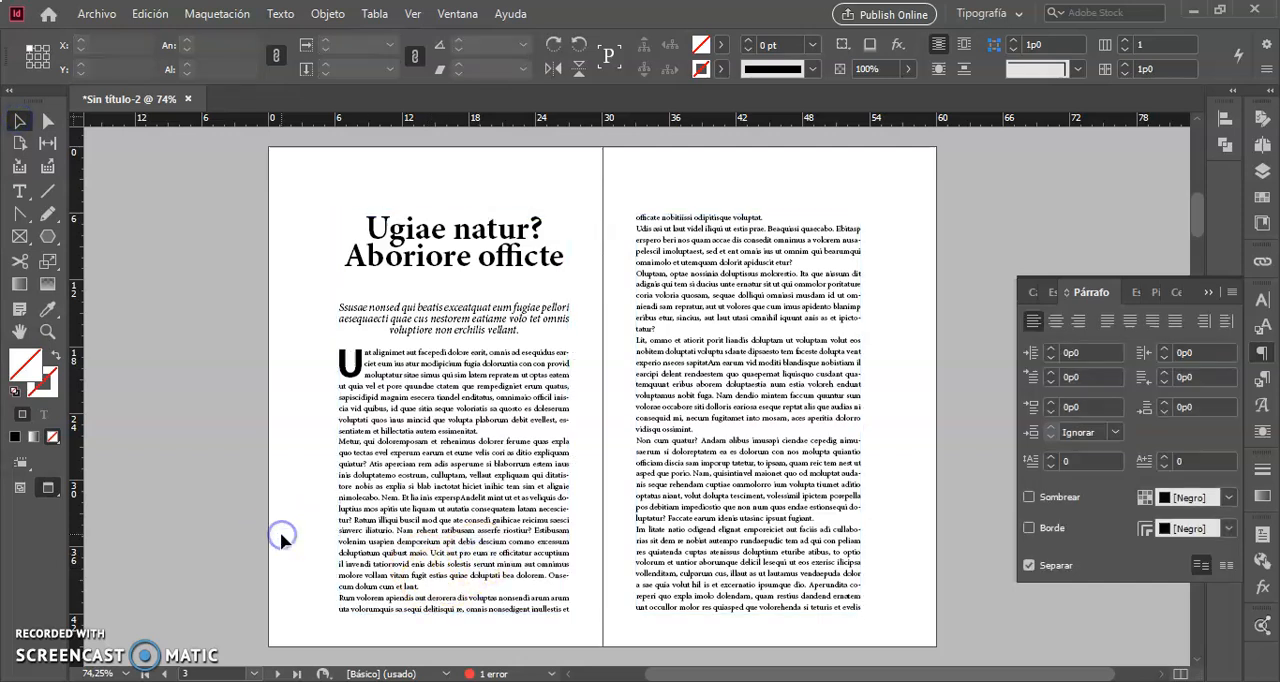
click(437, 553)
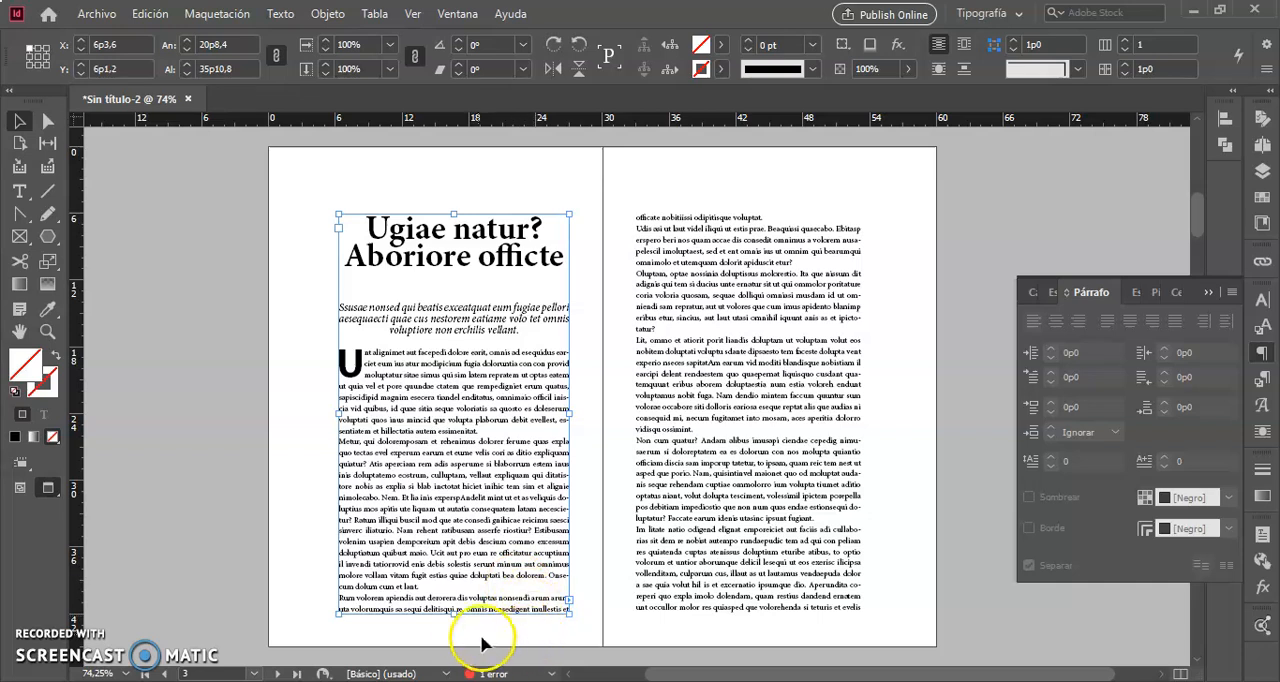
drag(453, 612, 464, 348)
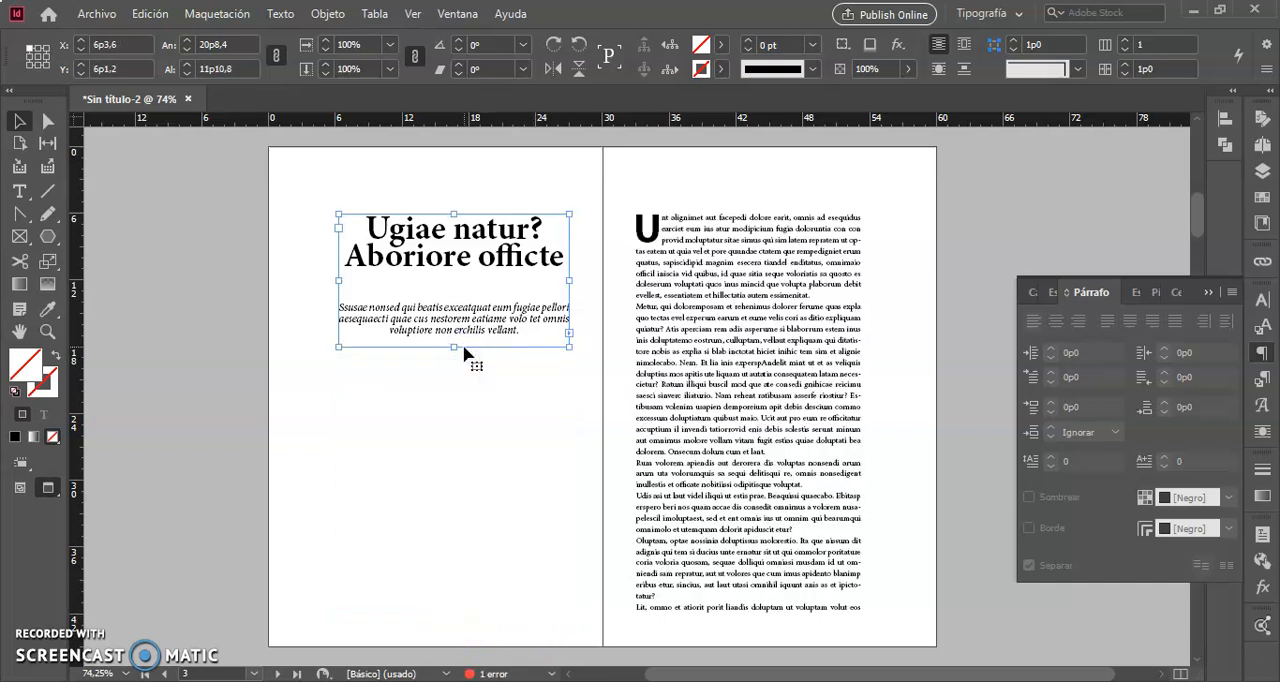
Flow the body text into two linked side-by-side frames below the introduction, about 9p8,4 and 9p7,2 wide.
click(569, 333)
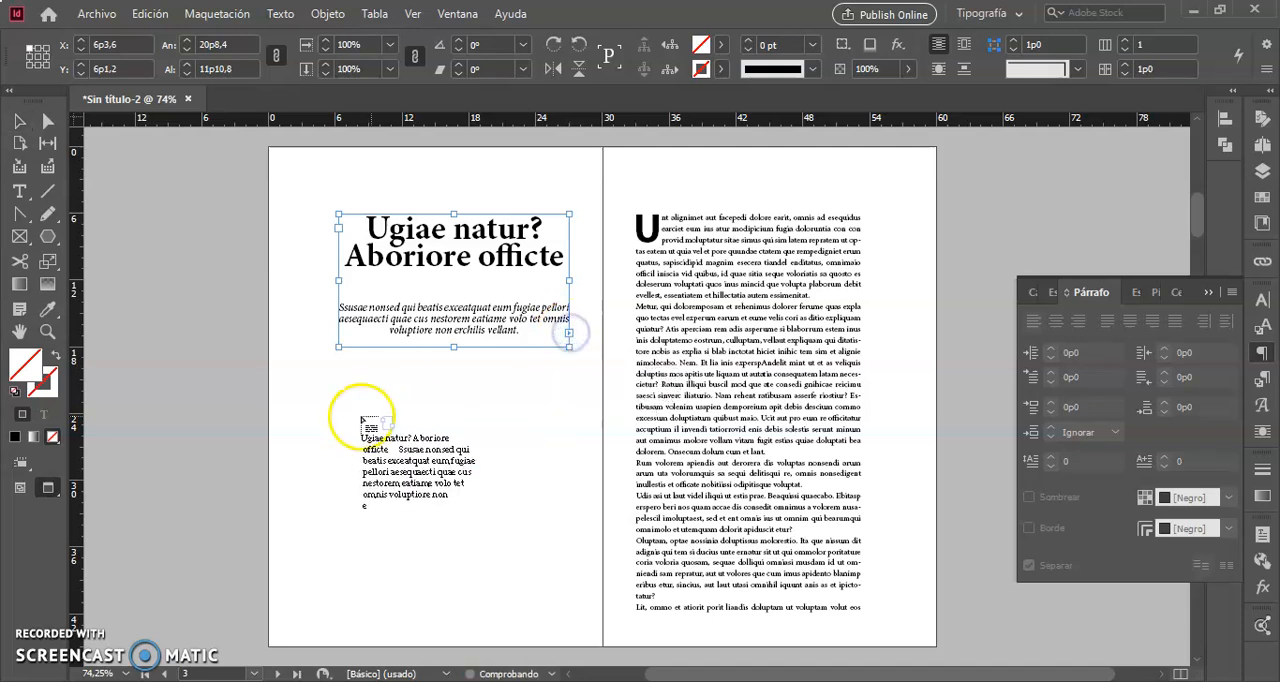
drag(340, 357, 447, 613)
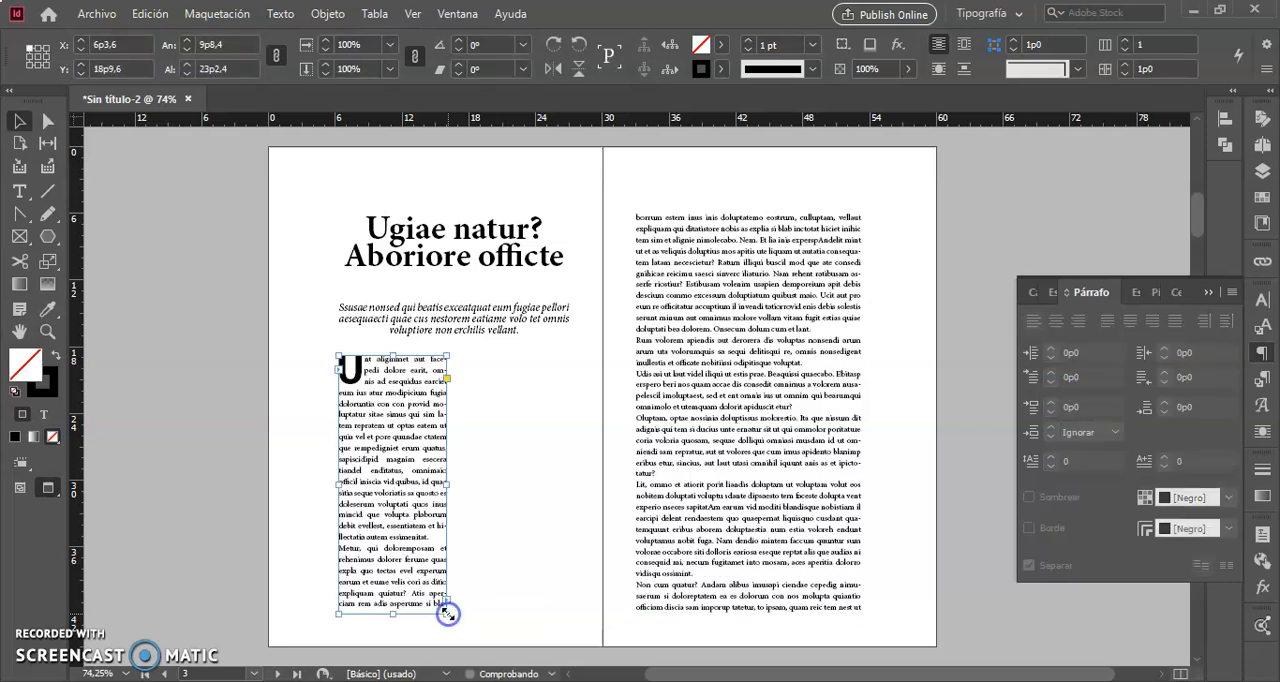
click(444, 597)
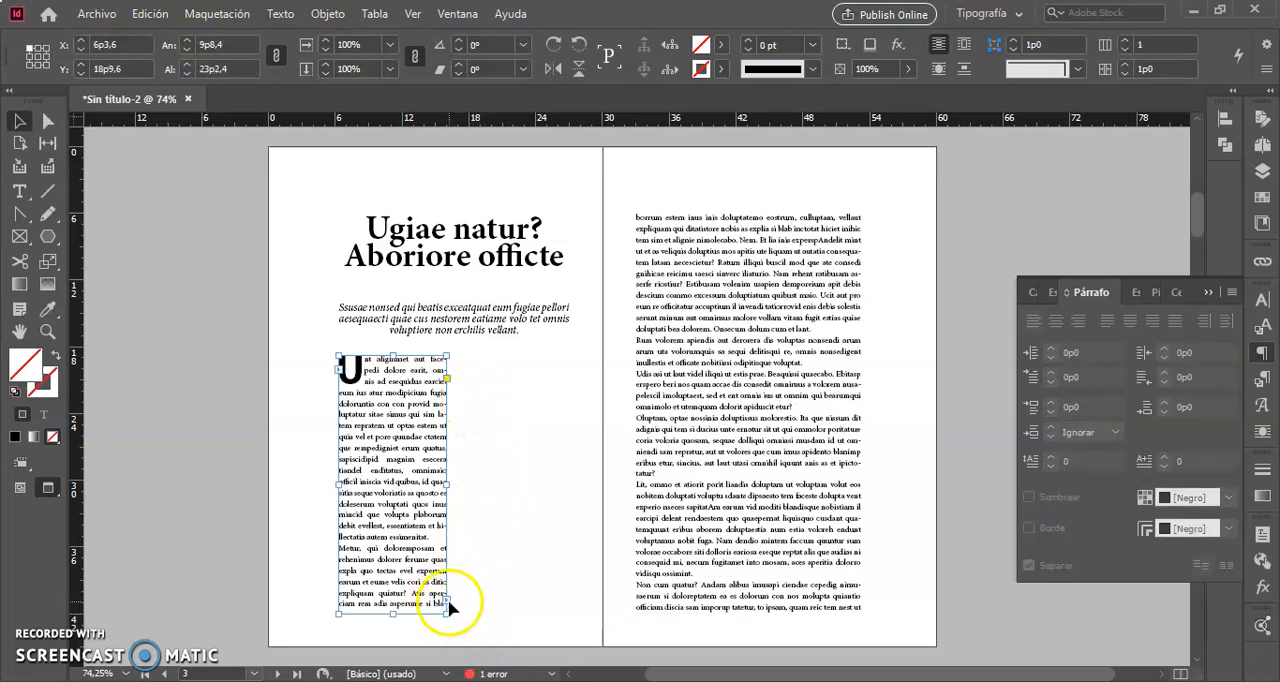
click(445, 598)
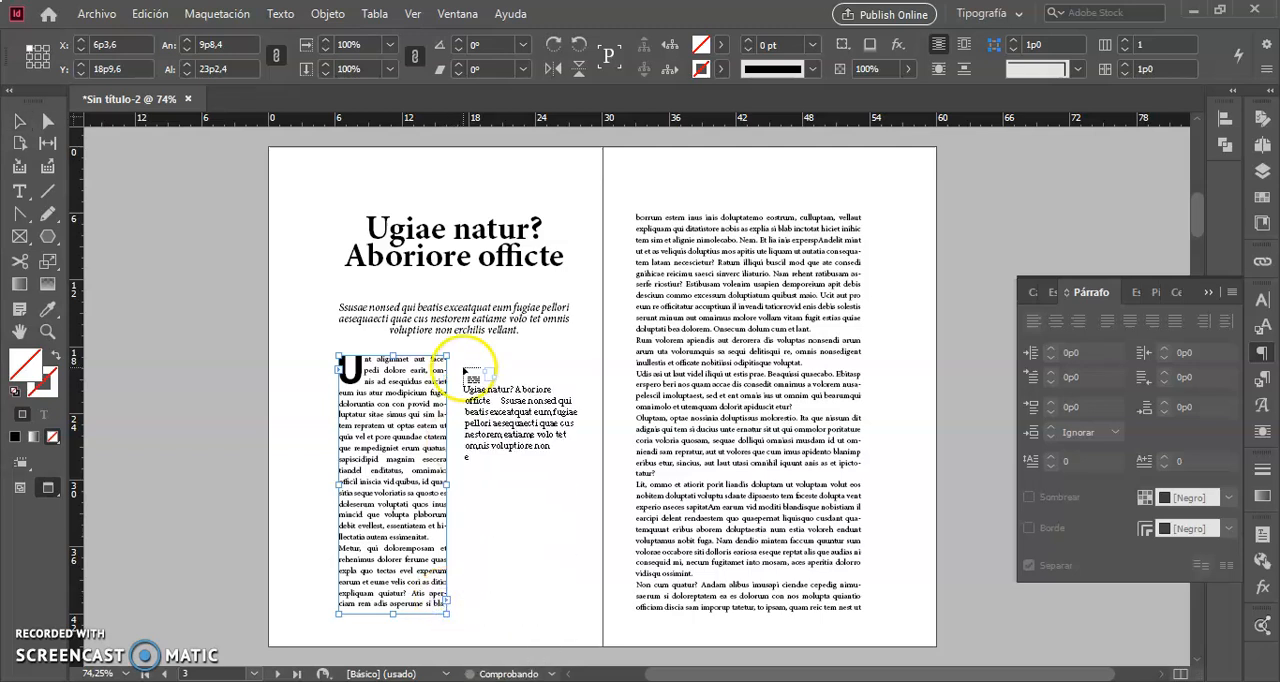
drag(463, 357, 568, 609)
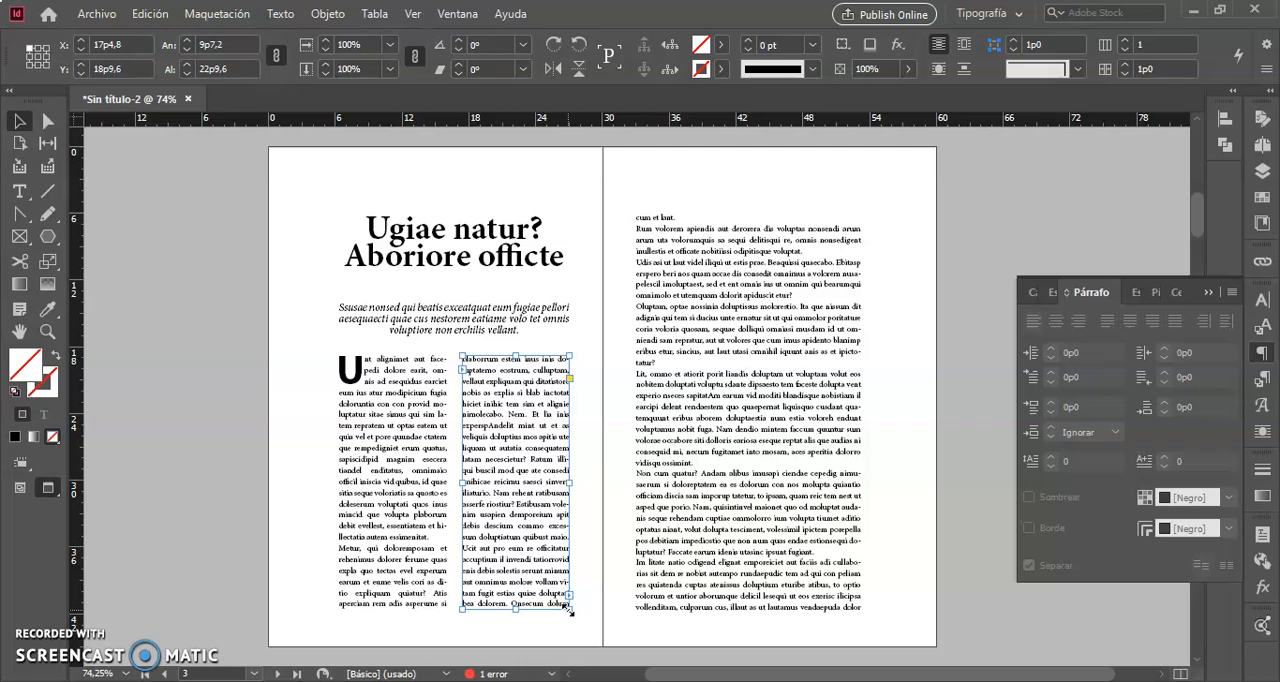
Undo the two narrow body text frames and the shortening of the first page's frame.
key(ctrl+z)
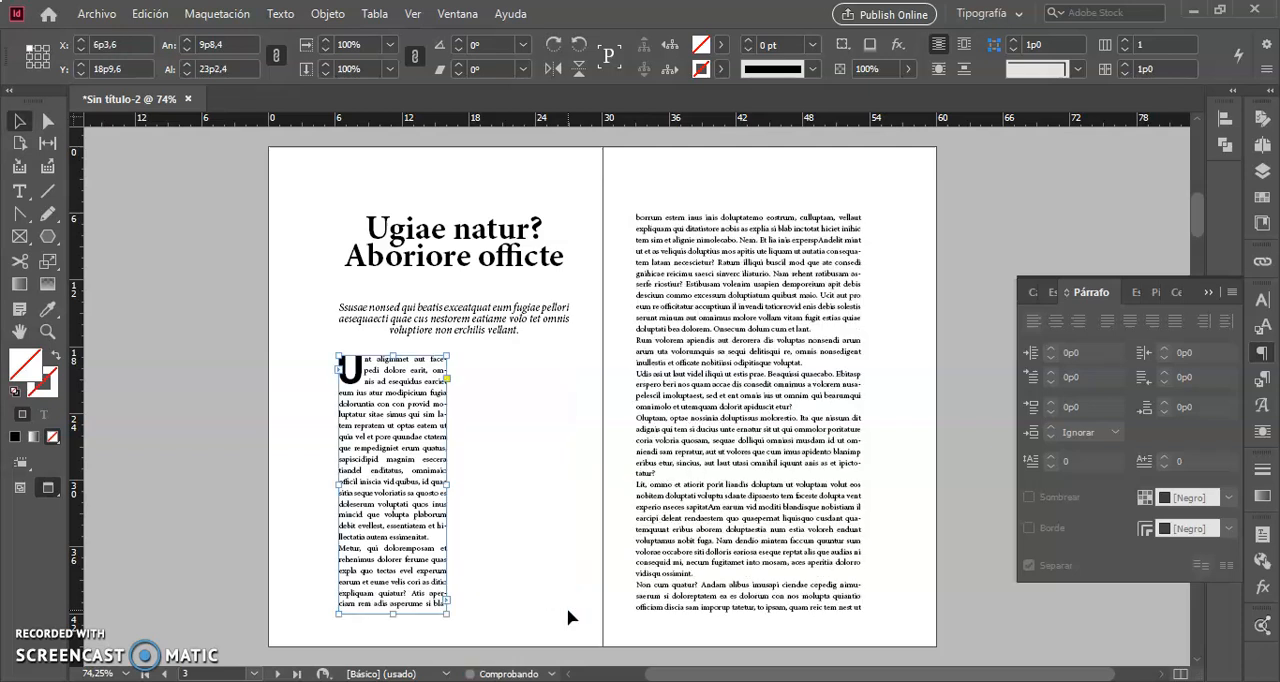
key(ctrl+z)
key(ctrl+z)
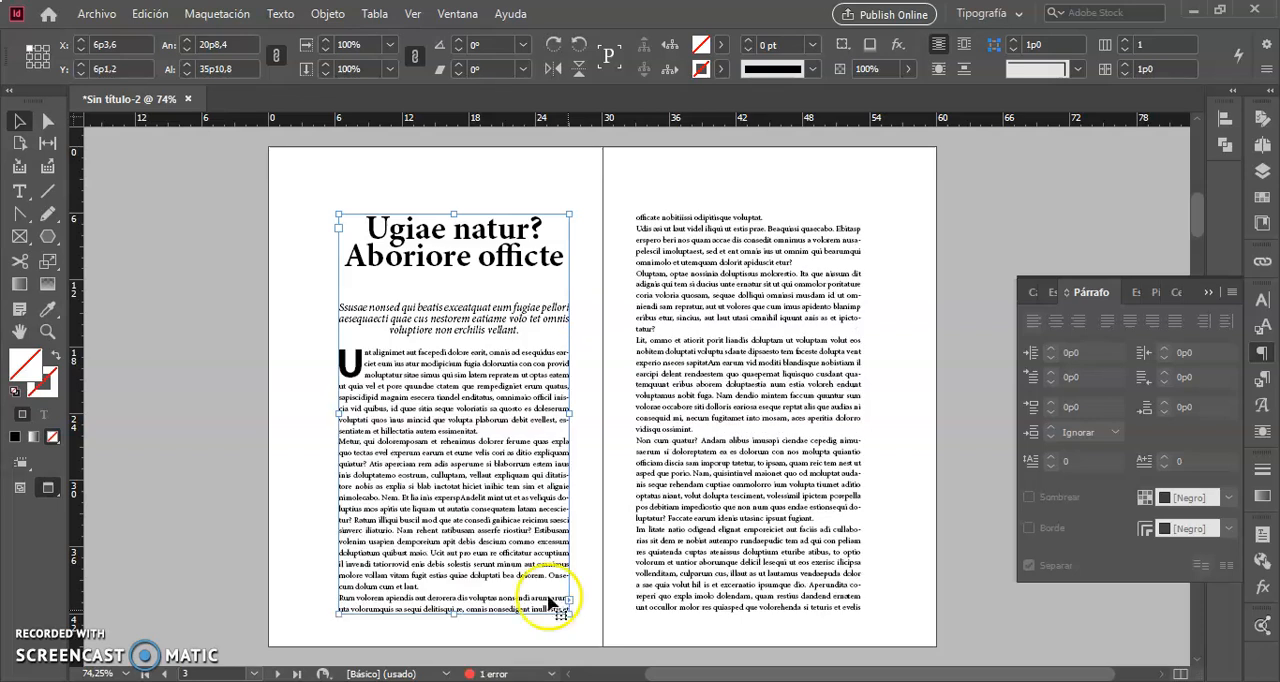
Select the body text on both pages and divide it into 2 subcolumns with Expandir columnas, previewing the layout.
double_click(348, 360)
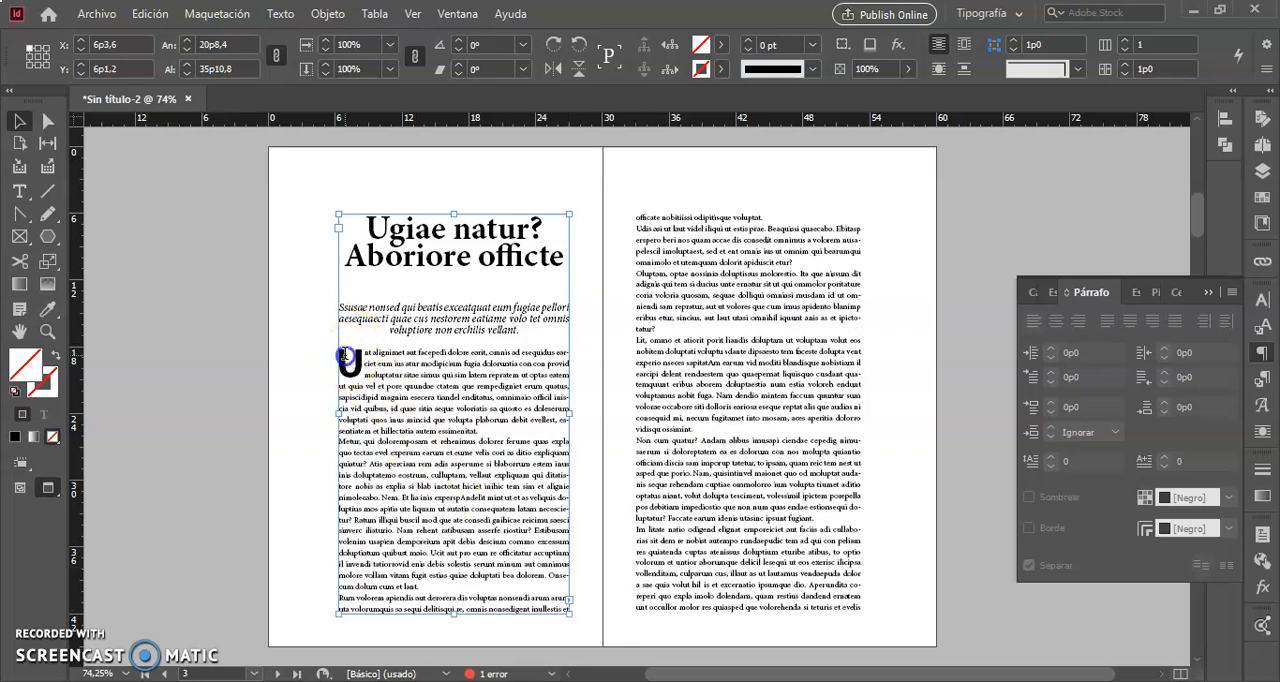
drag(341, 356, 888, 623)
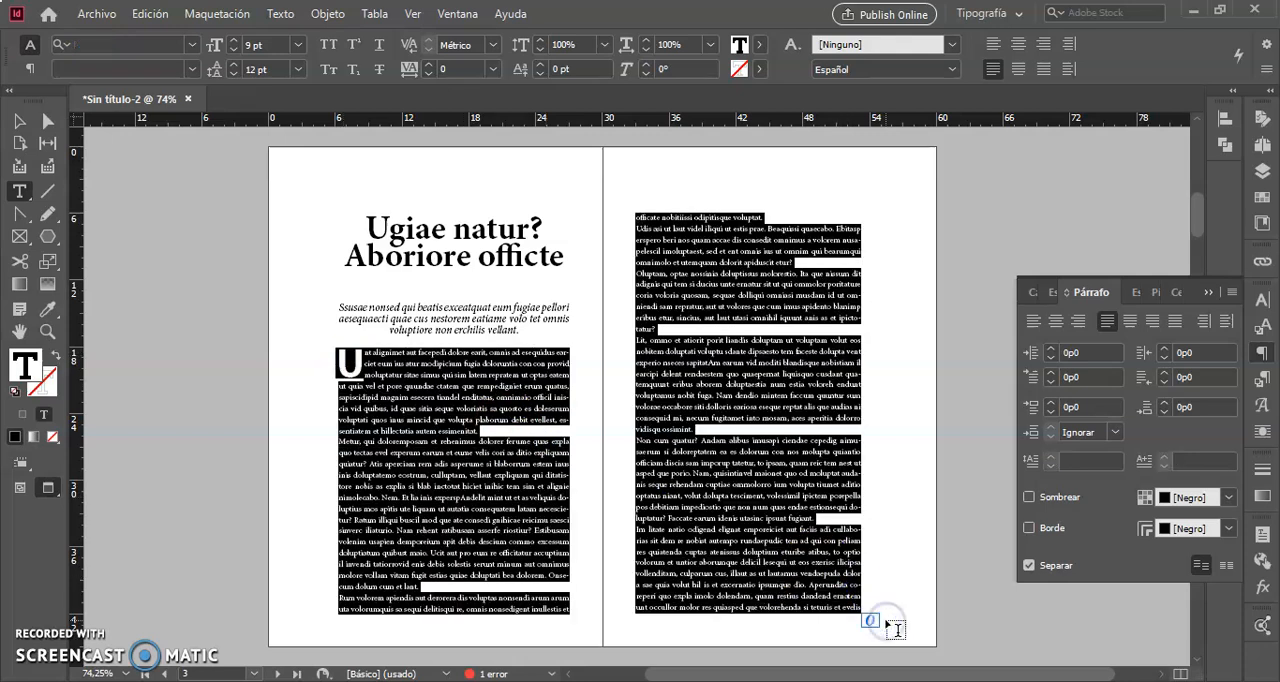
click(1234, 295)
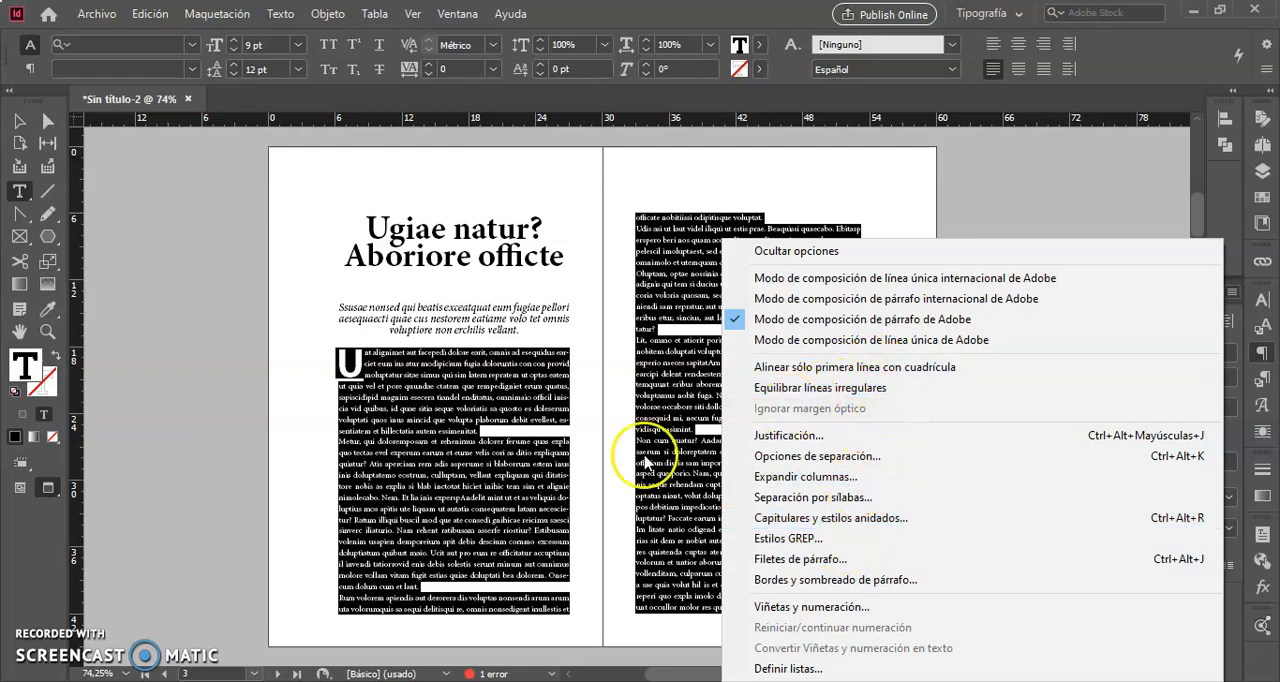
click(826, 481)
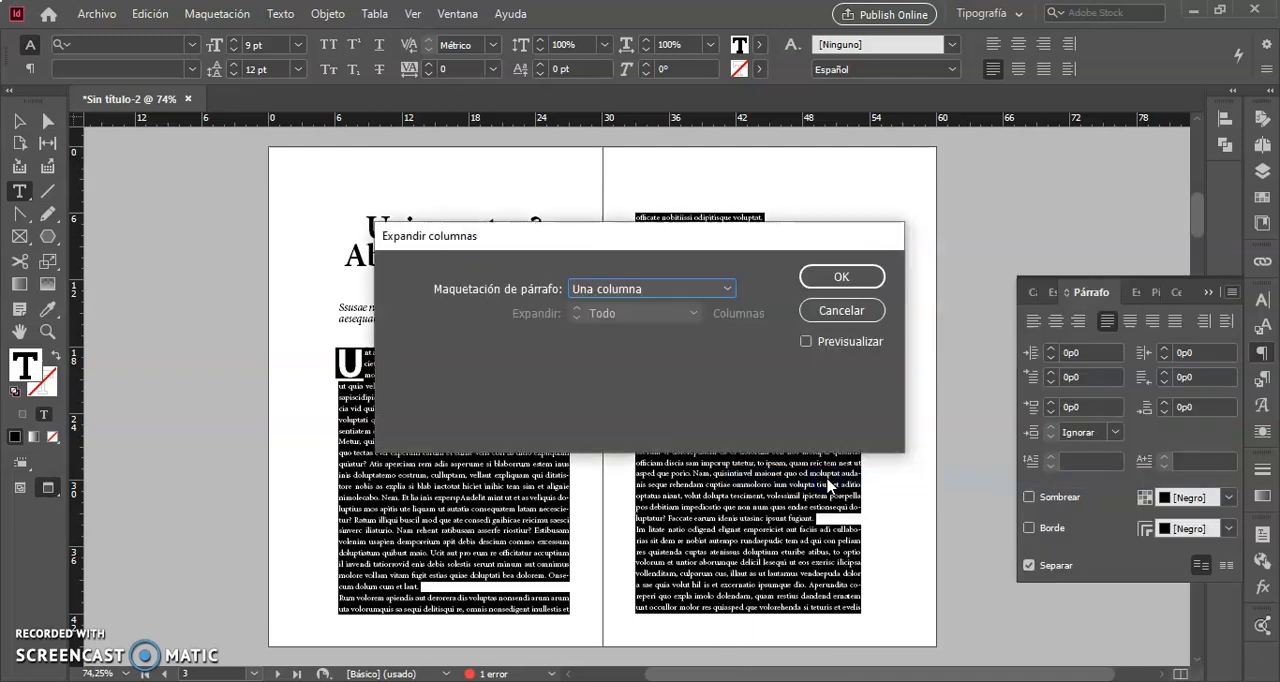
click(723, 290)
click(652, 350)
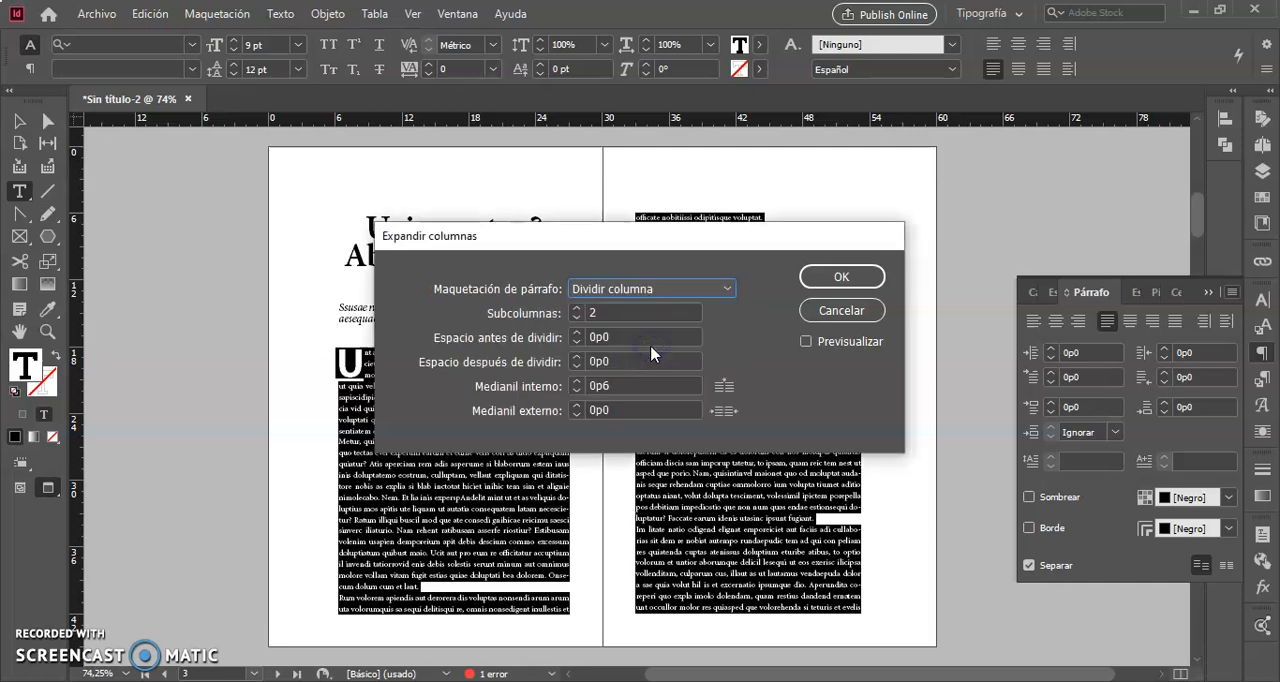
click(806, 342)
drag(746, 234, 880, 95)
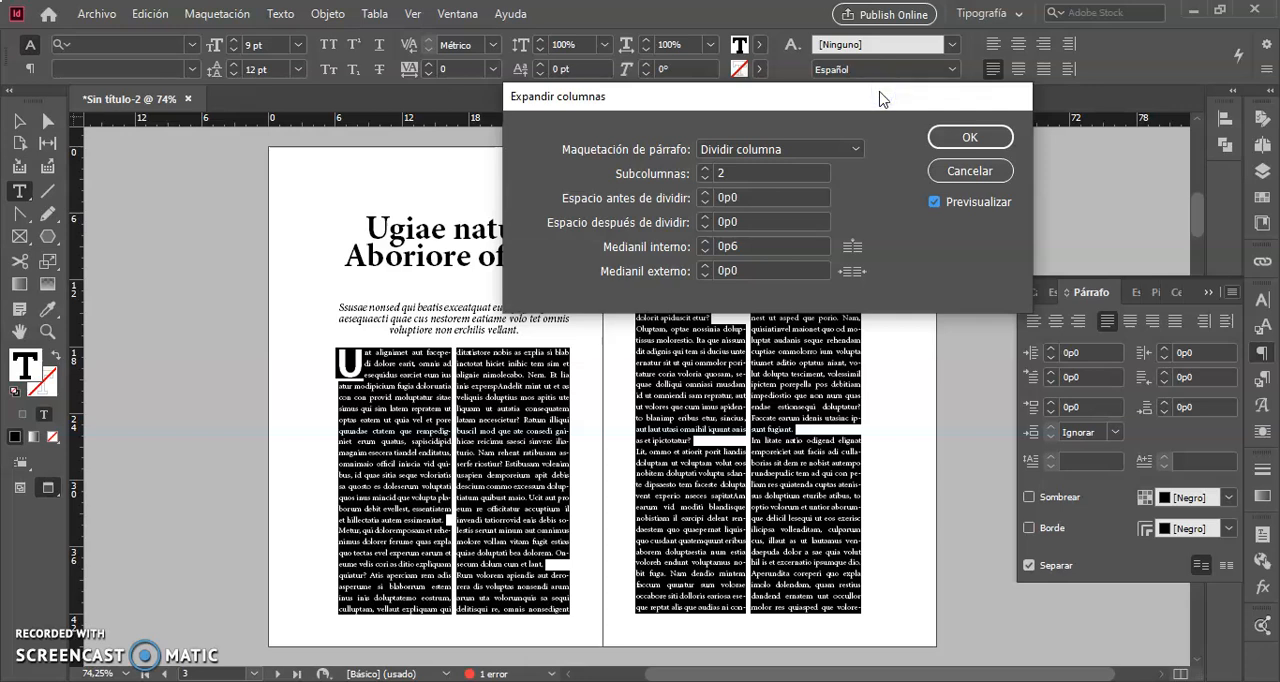
Set the inner gutter between the subcolumns to 1p0 and apply the column split to the body text.
click(722, 146)
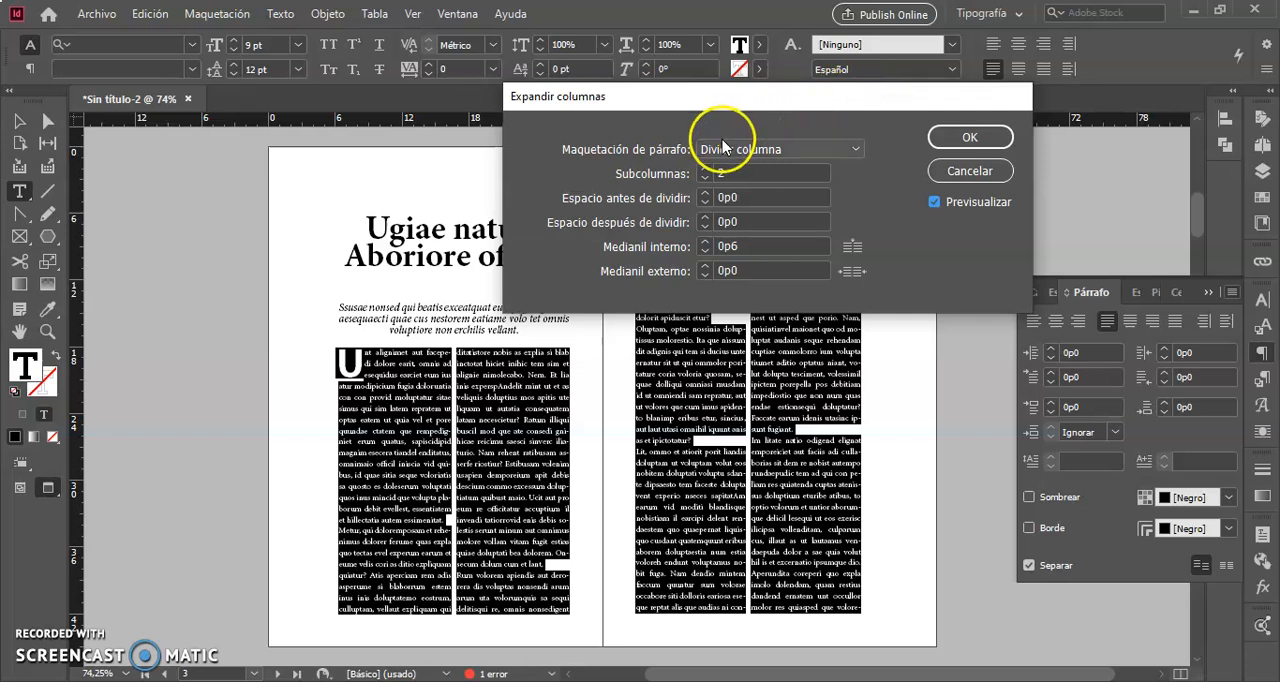
click(705, 242)
click(705, 242)
click(705, 243)
click(705, 243)
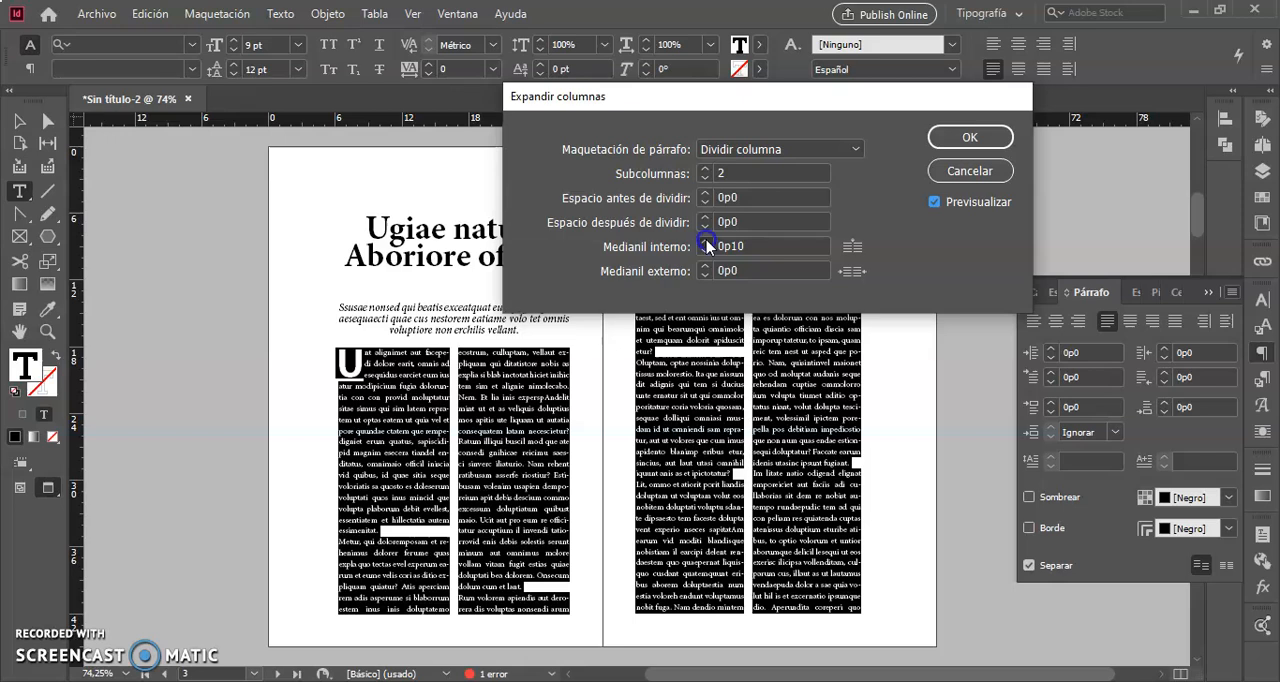
click(706, 243)
click(706, 243)
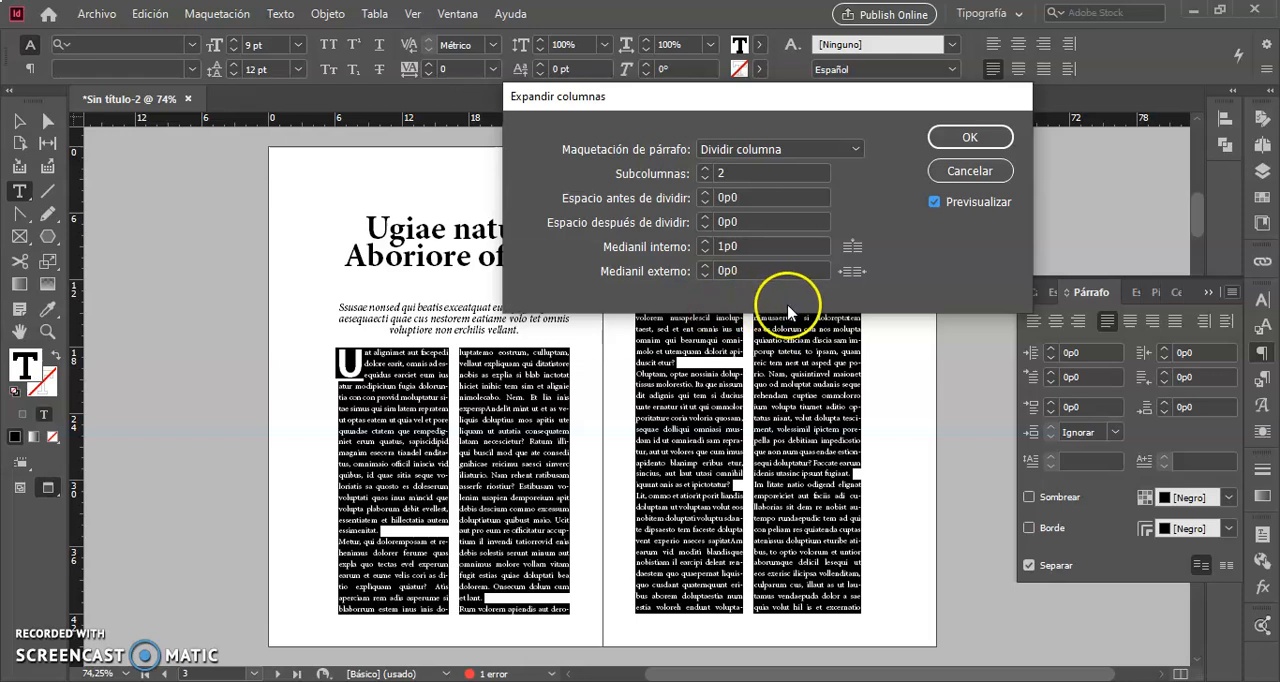
click(972, 136)
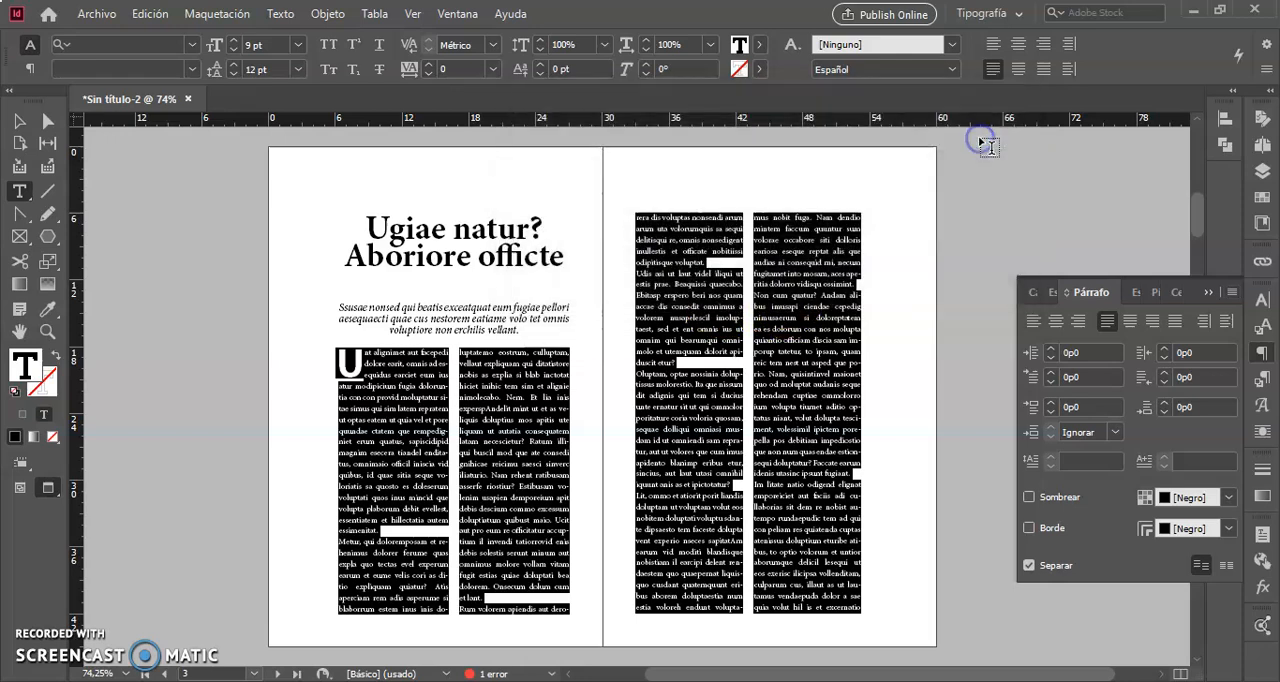
click(19, 121)
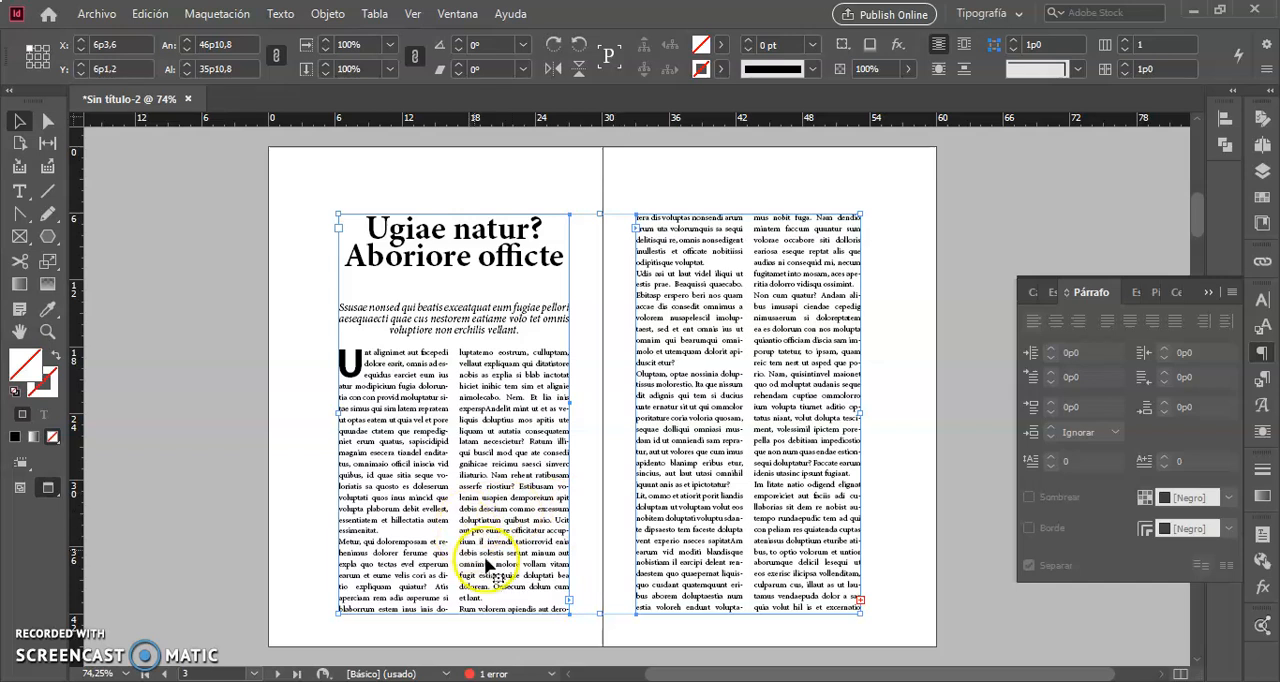
Left-align the two-column body text on both pages, then deselect it.
double_click(386, 397)
click(340, 358)
drag(341, 356, 908, 672)
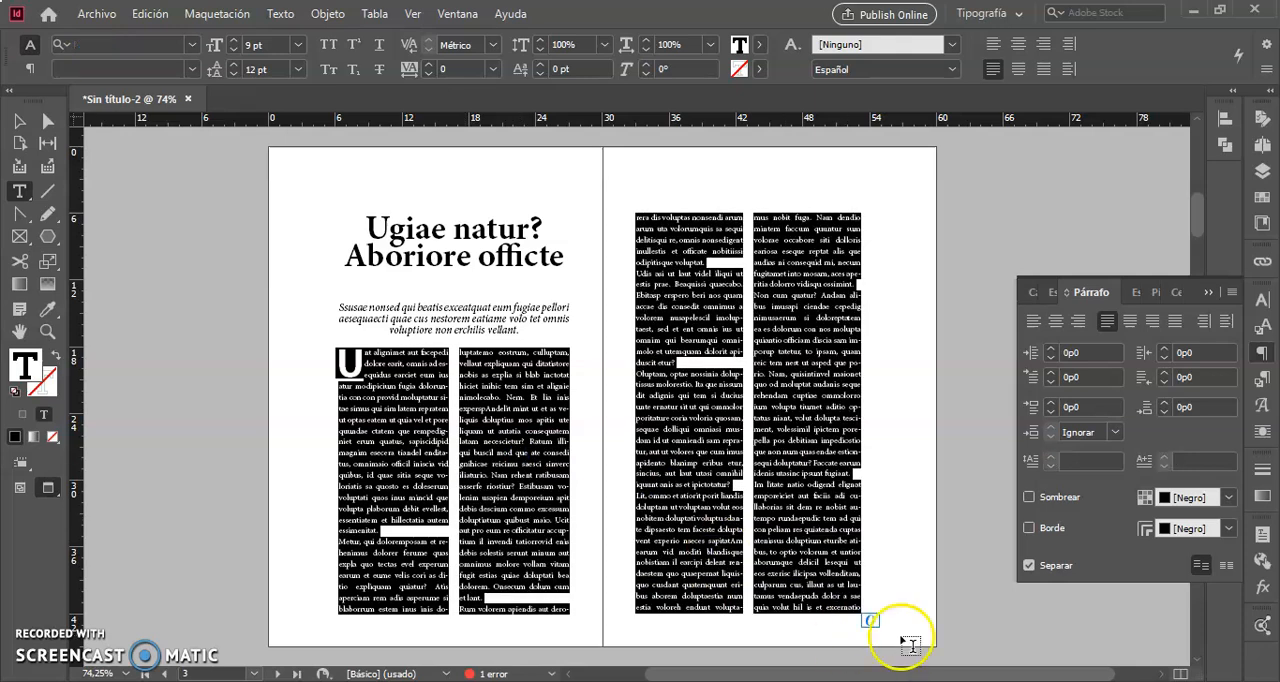
click(993, 48)
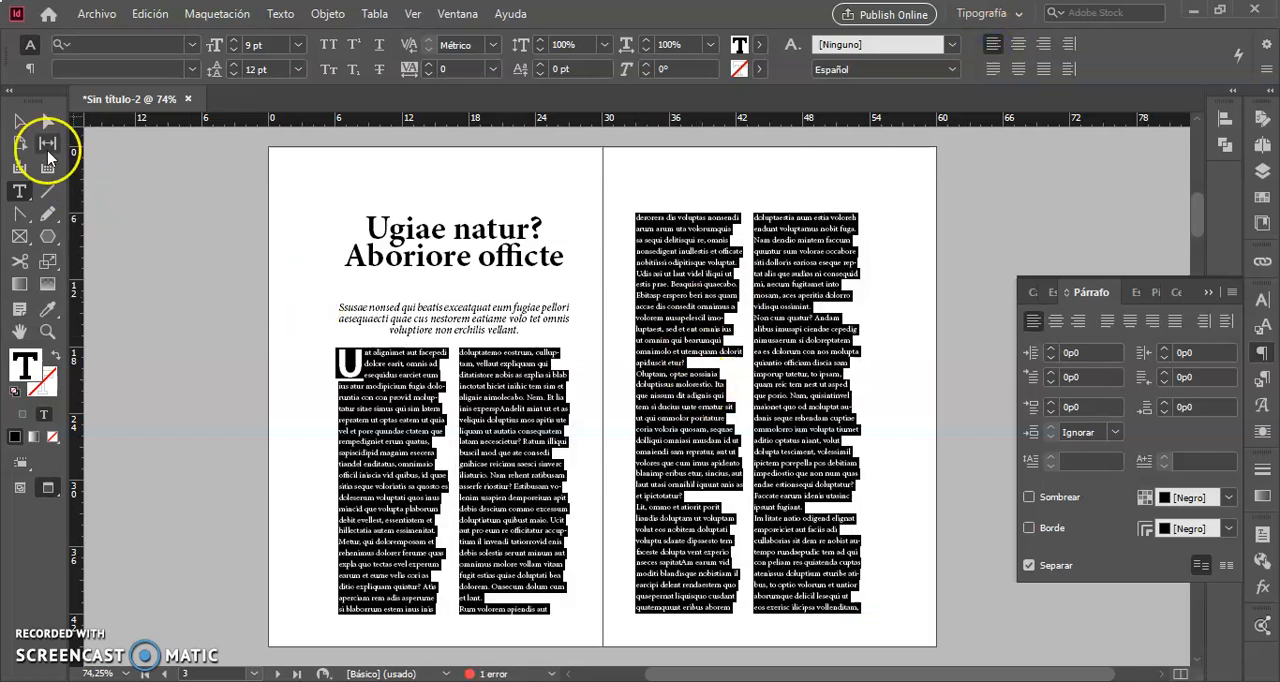
click(19, 121)
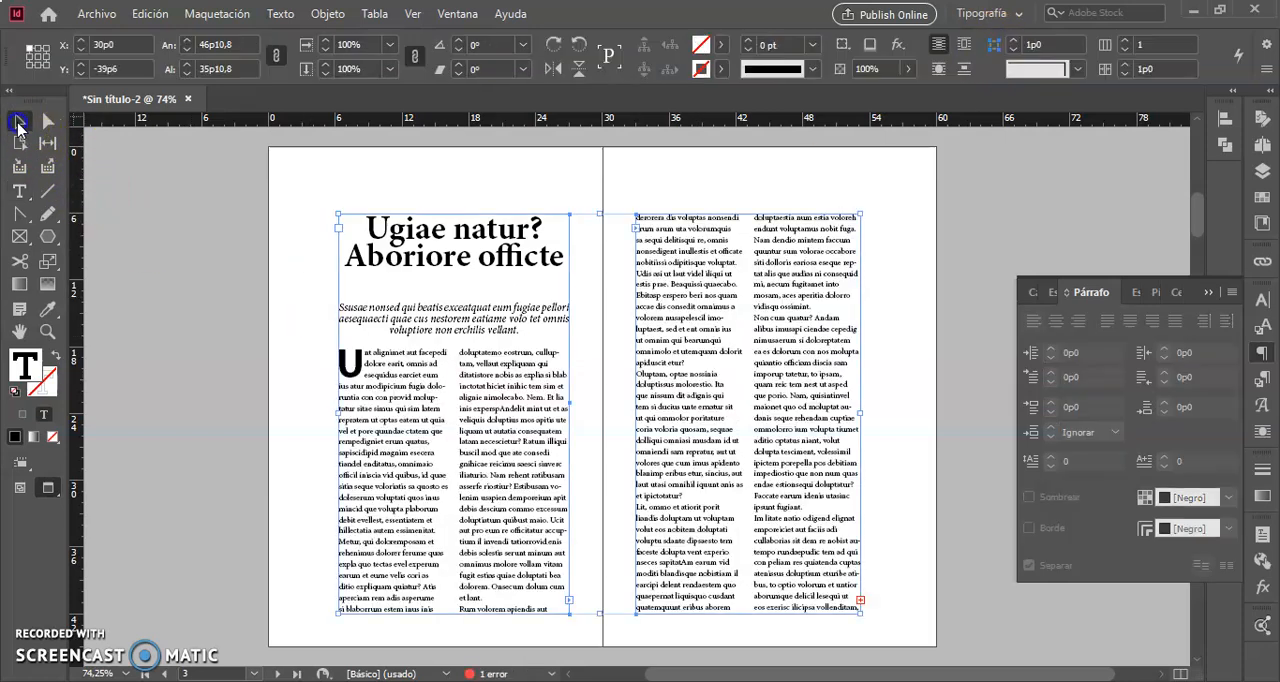
click(311, 236)
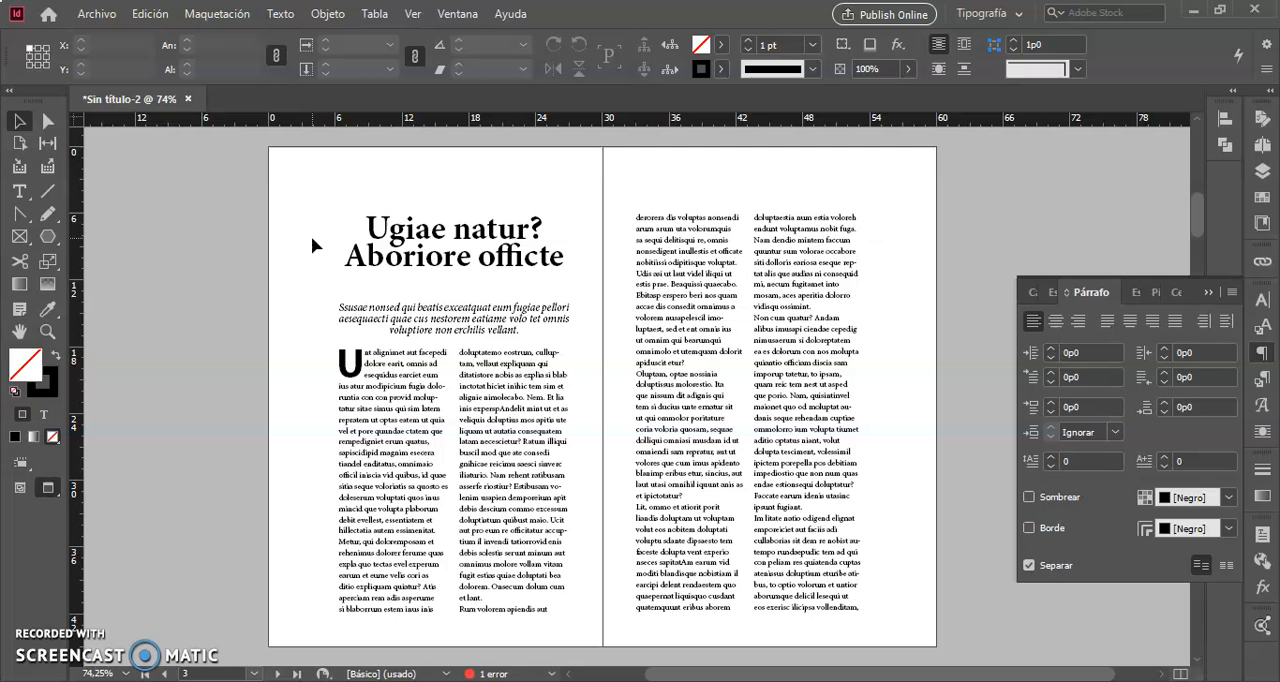
Undo the left alignment and the two-column split of the body text.
key(ctrl+z)
key(ctrl+z)
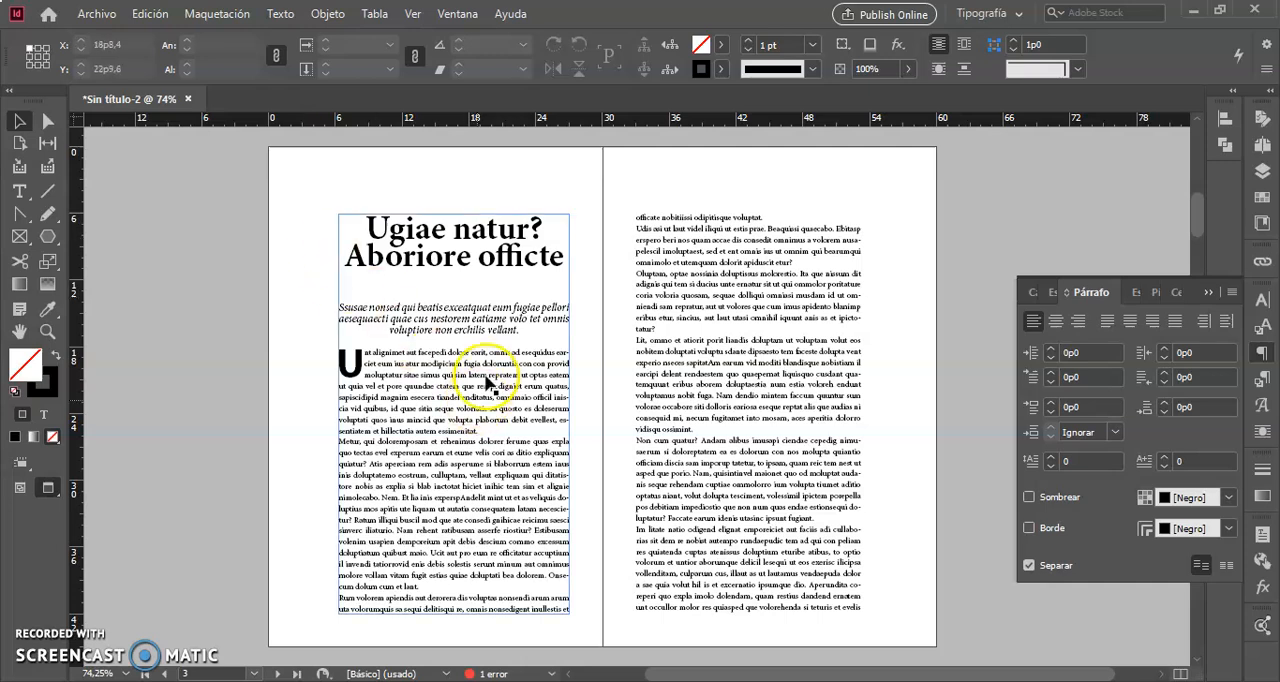
Draw a text frame about 10p10,8 square across the first page's outer edge and copy a short body text excerpt into it.
click(20, 192)
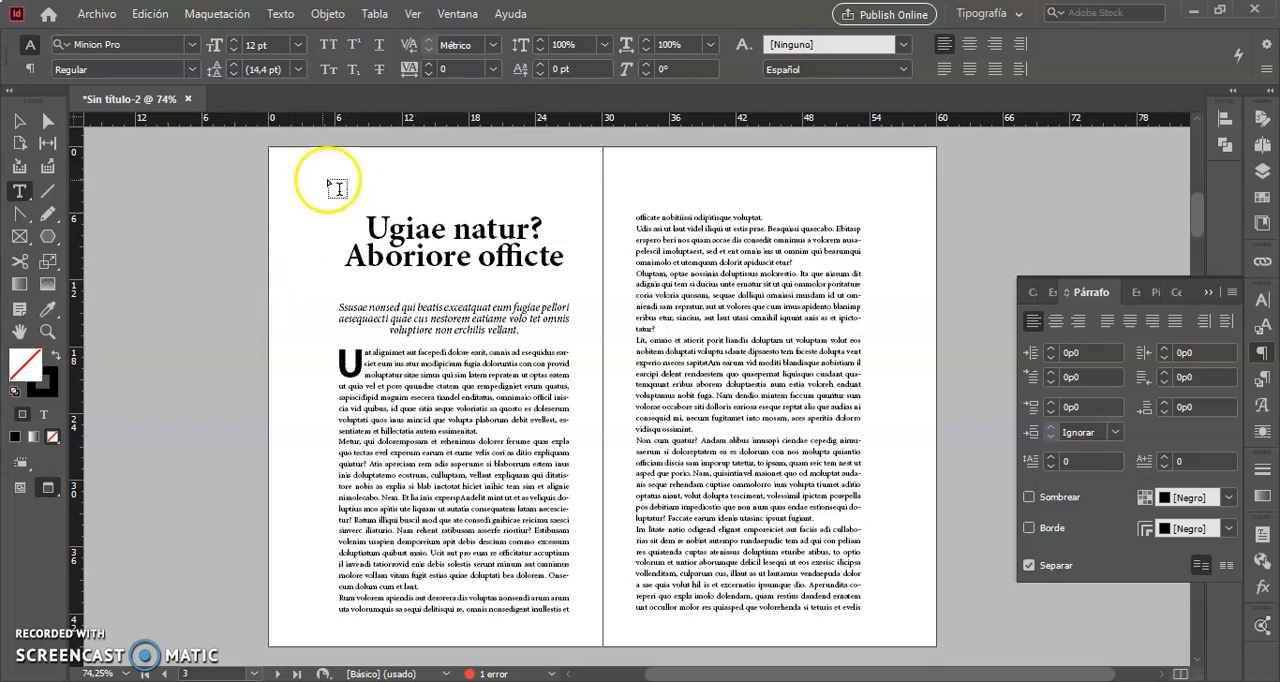
drag(183, 345, 304, 465)
drag(426, 409, 483, 421)
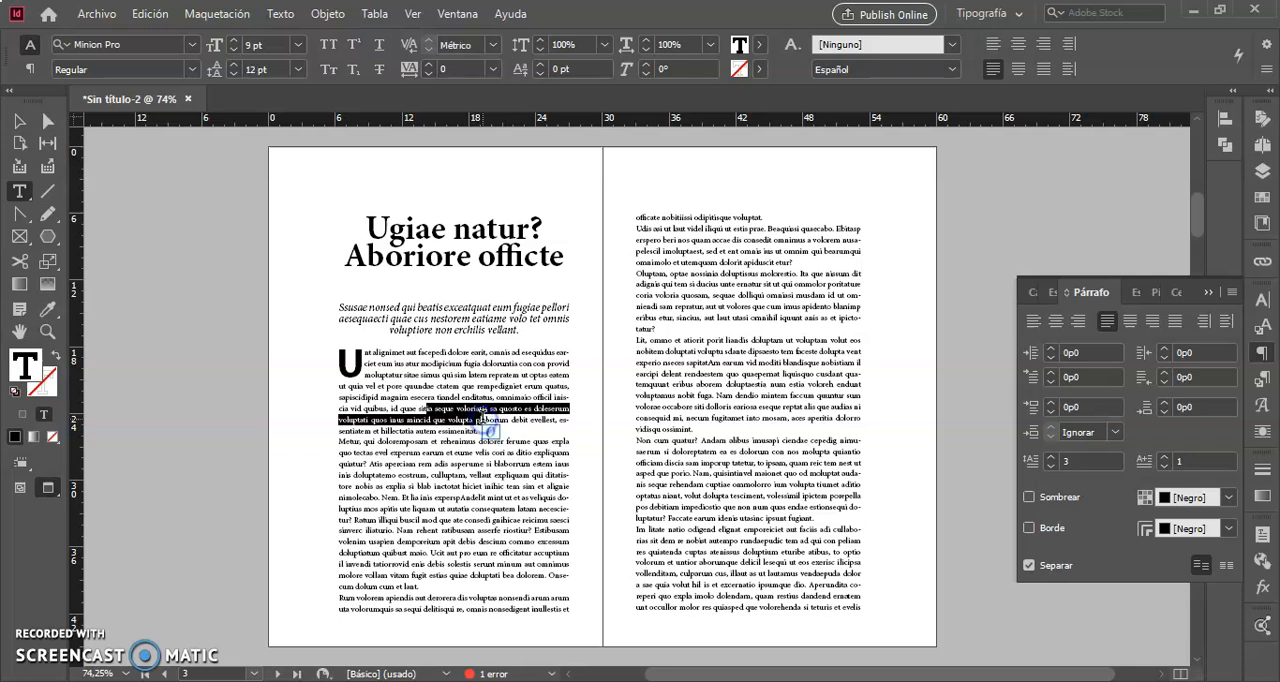
click(241, 398)
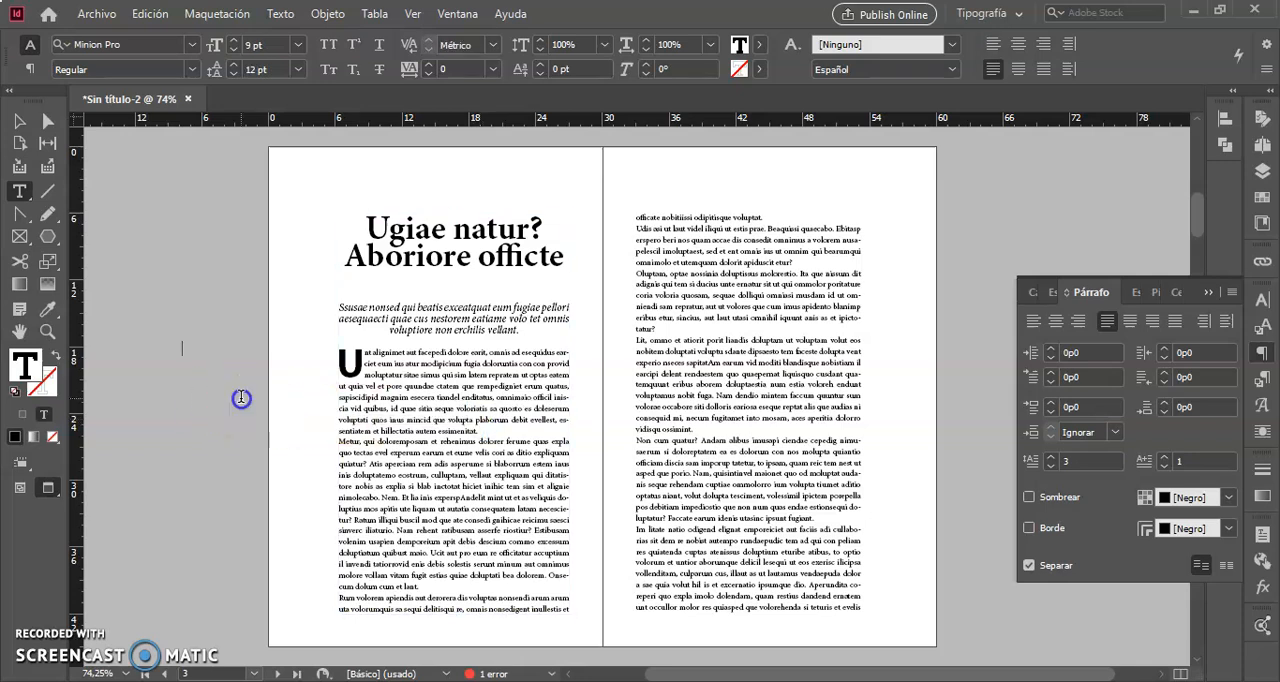
click(241, 398)
Move the excerpt frame onto the second page, overlapping the body text's outer edge at about X 47p4,8, Y 17p0,6.
click(18, 125)
click(300, 345)
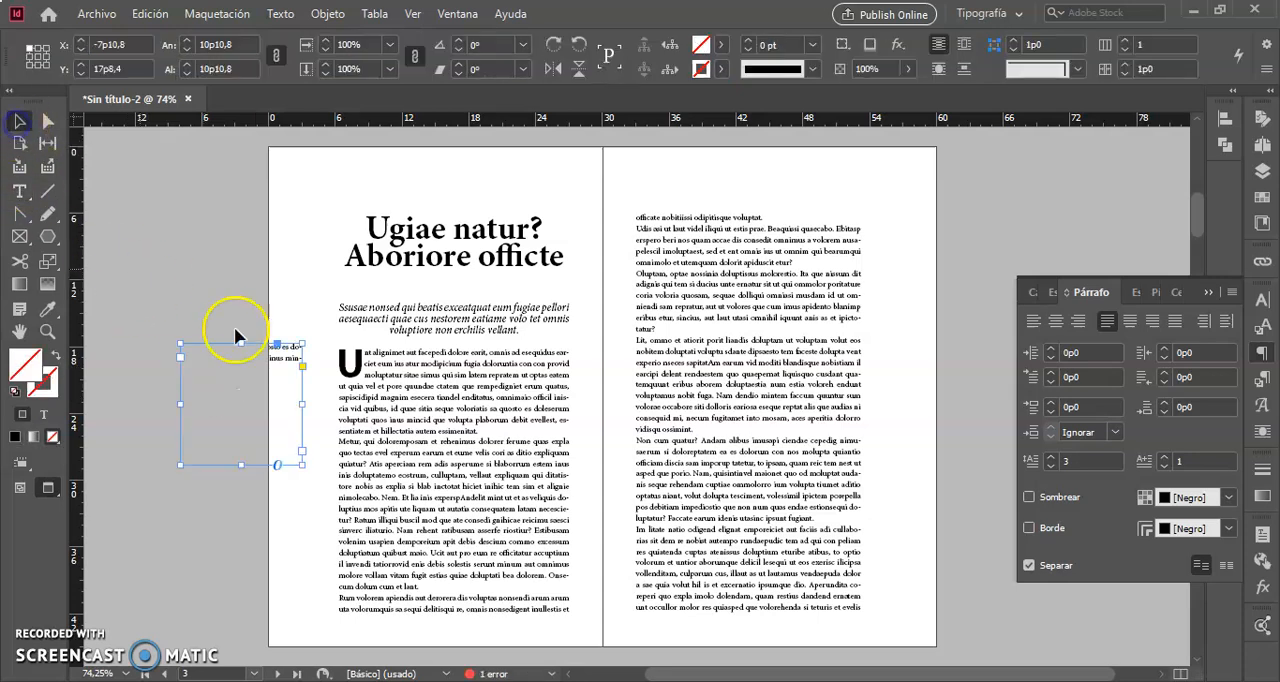
click(290, 370)
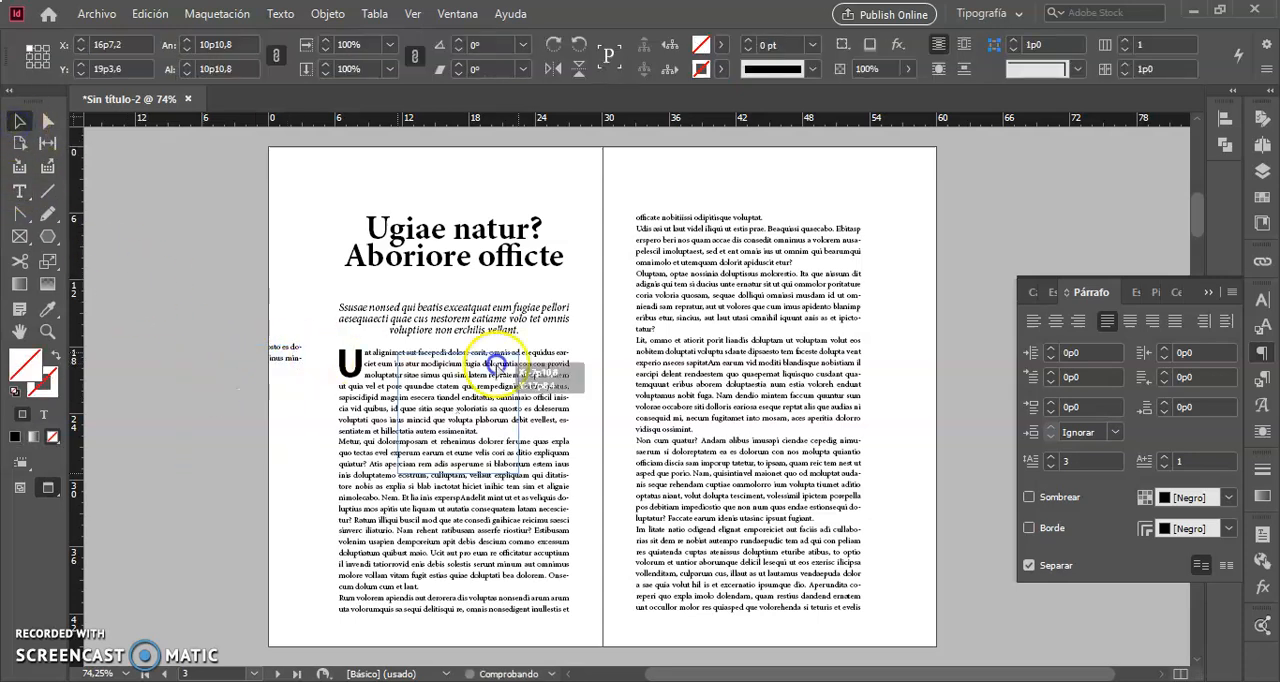
drag(885, 404, 903, 356)
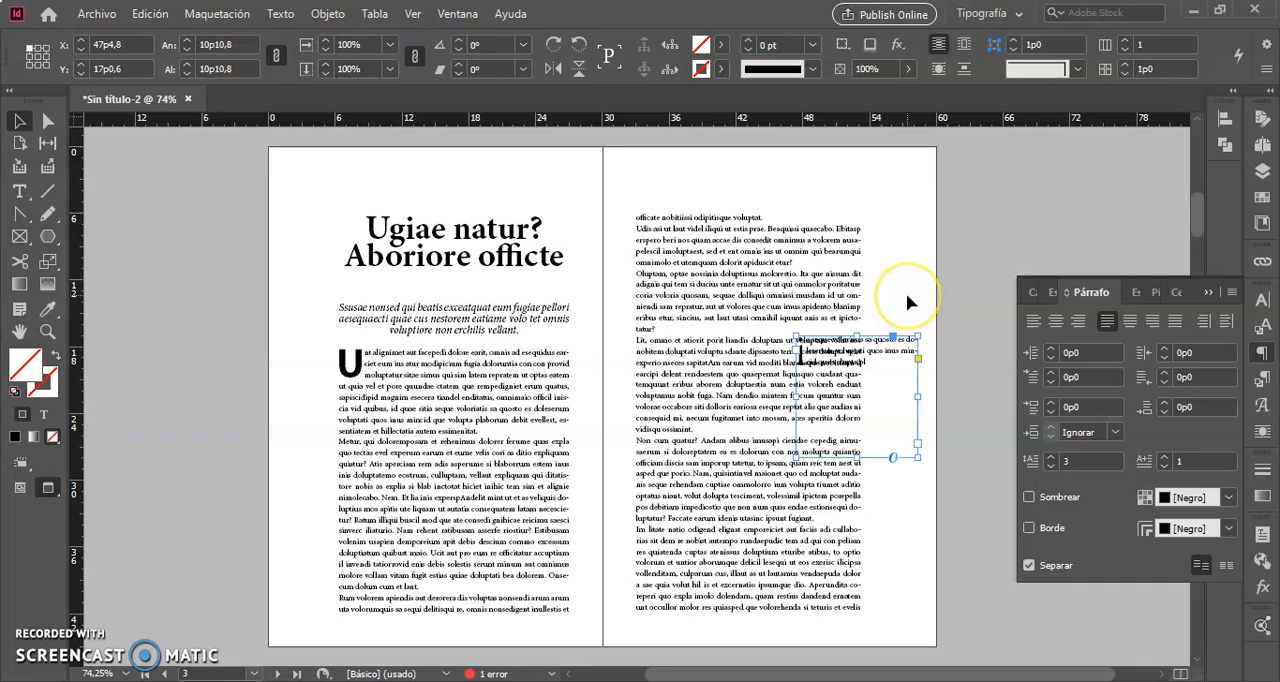
click(38, 637)
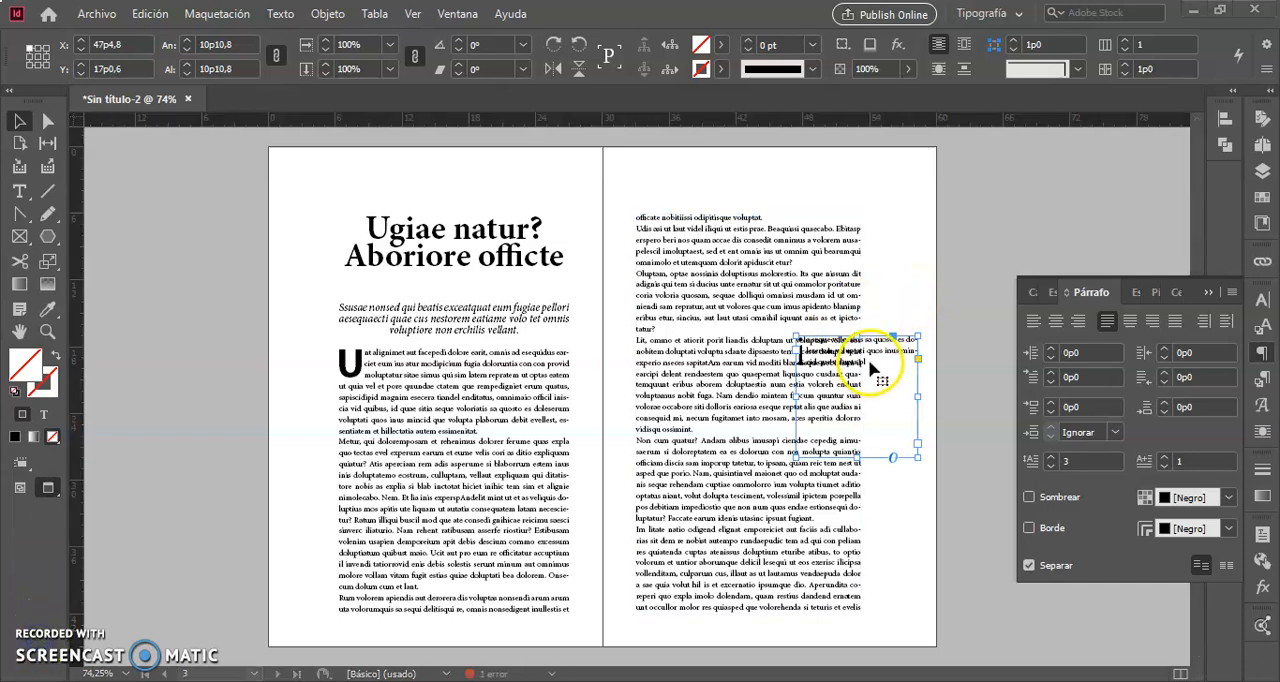
Set the excerpt text in the overlapping frame to Minion Pro Bold at 14 pt.
double_click(870, 363)
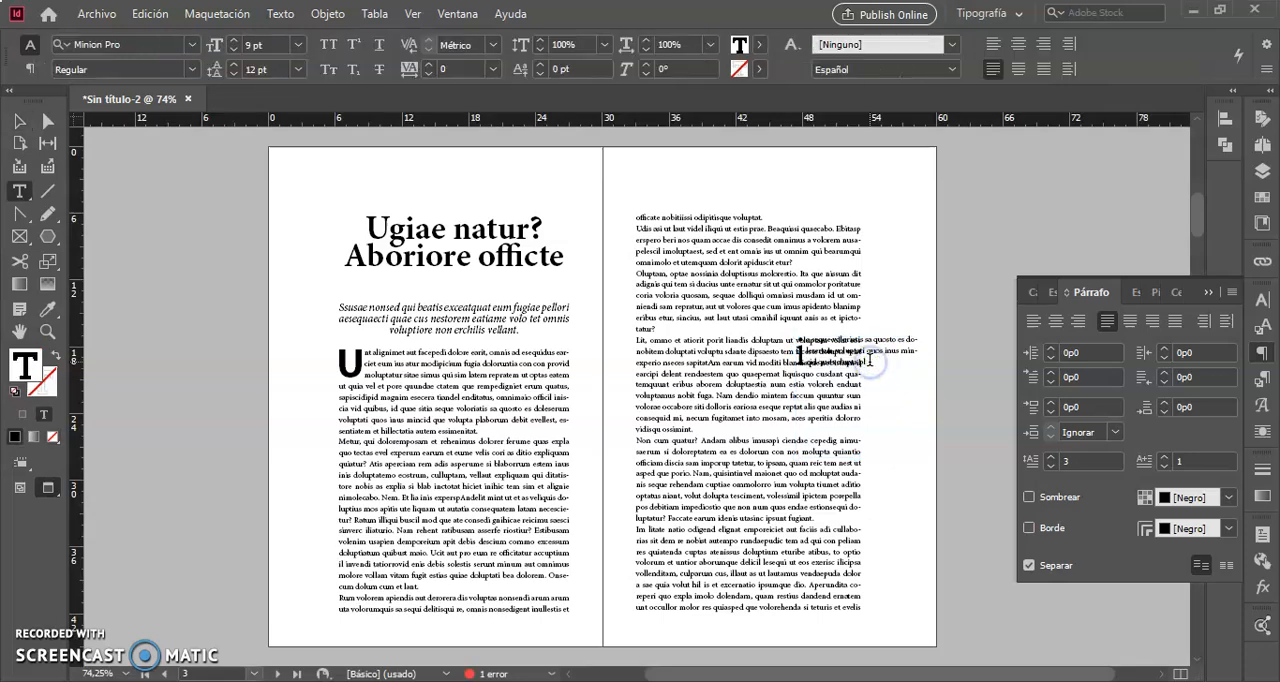
drag(870, 363, 766, 316)
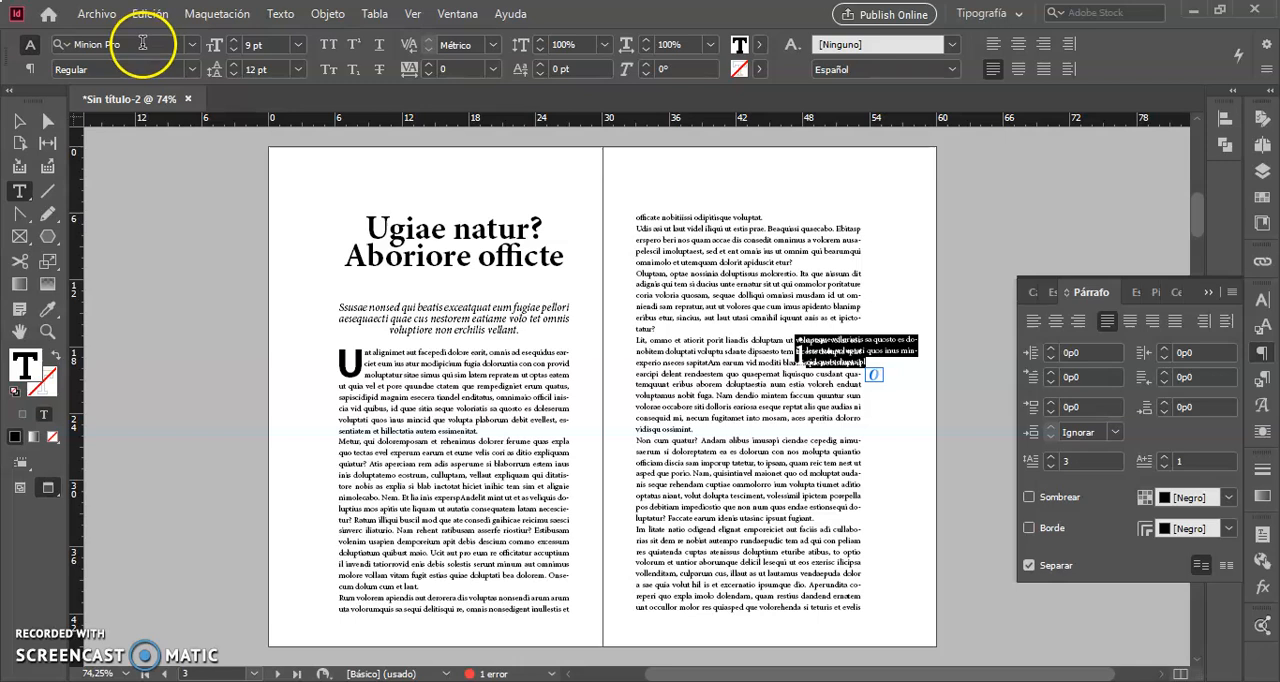
double_click(133, 45)
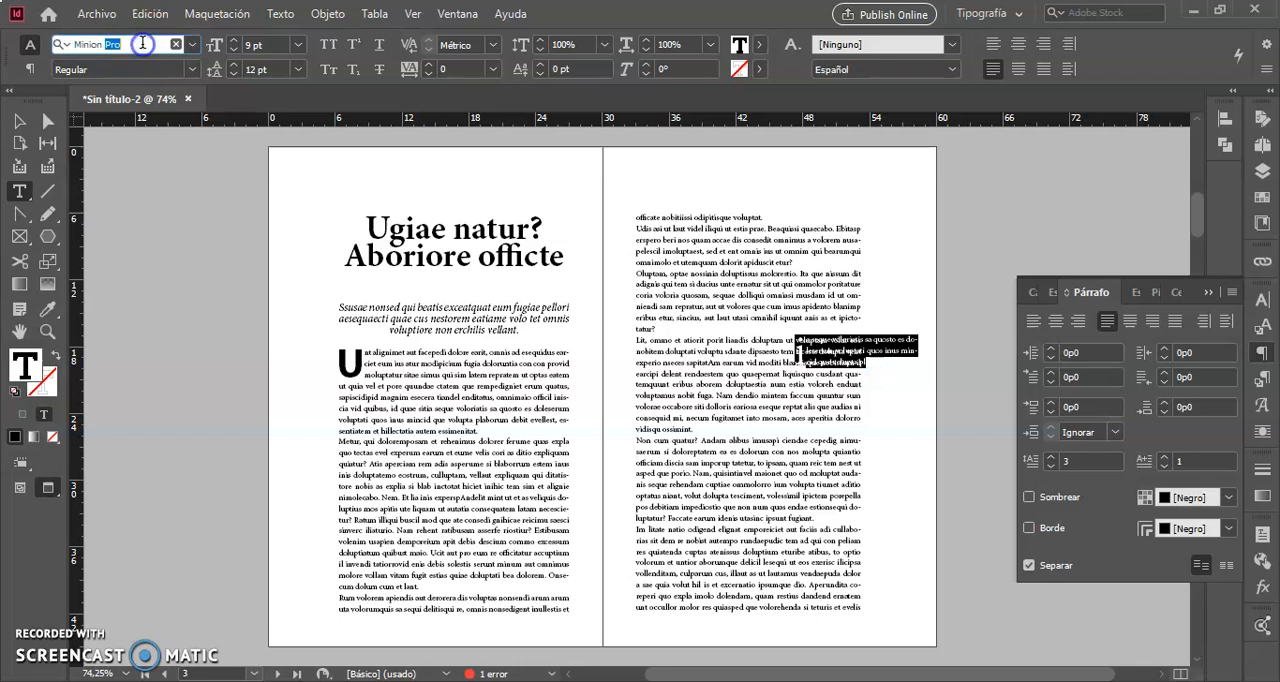
click(194, 72)
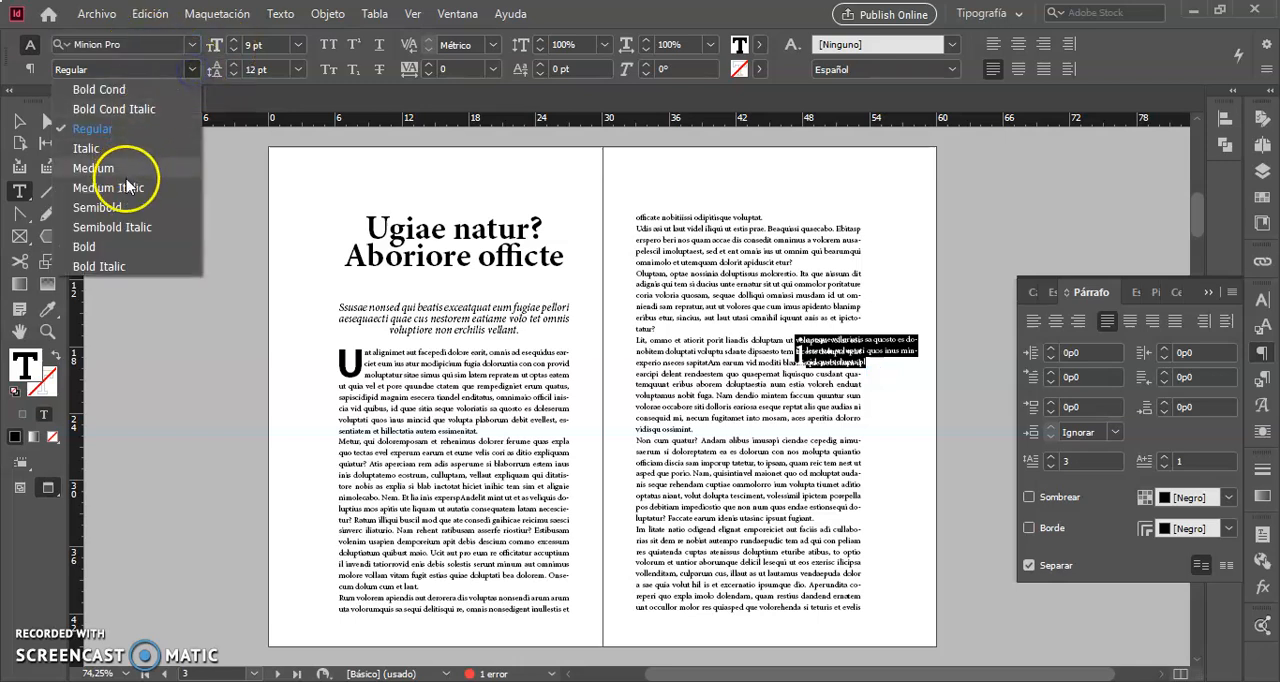
click(95, 246)
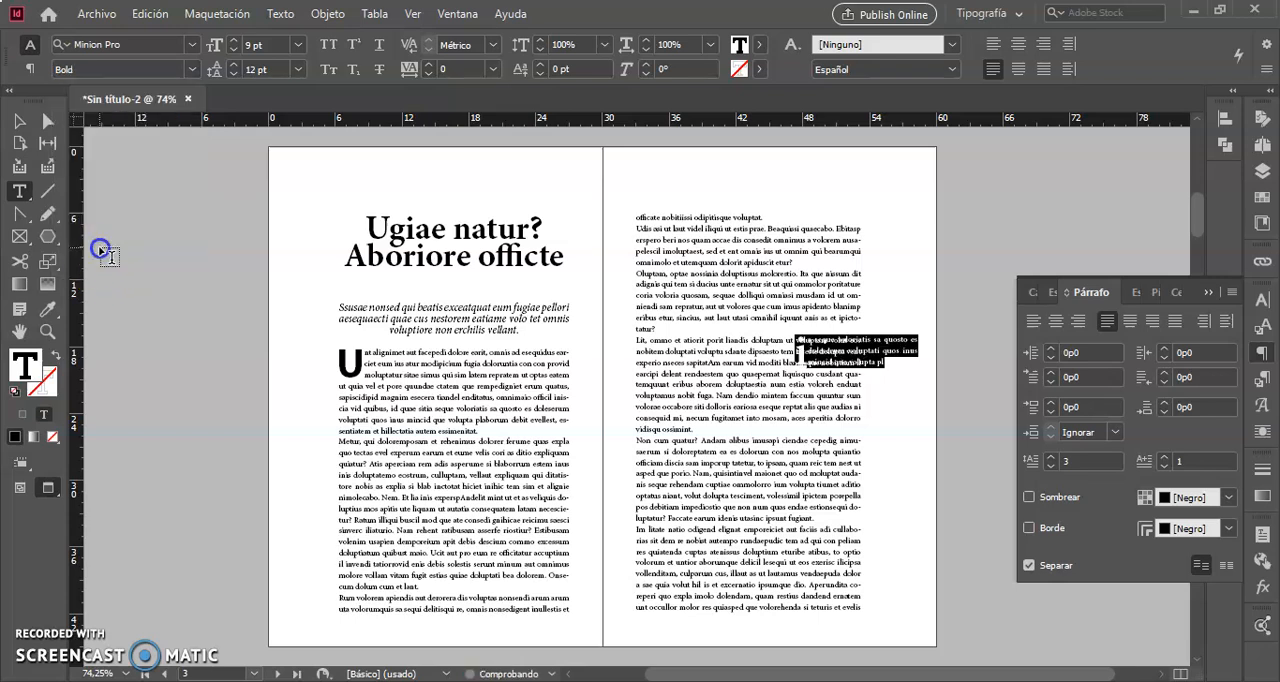
click(298, 45)
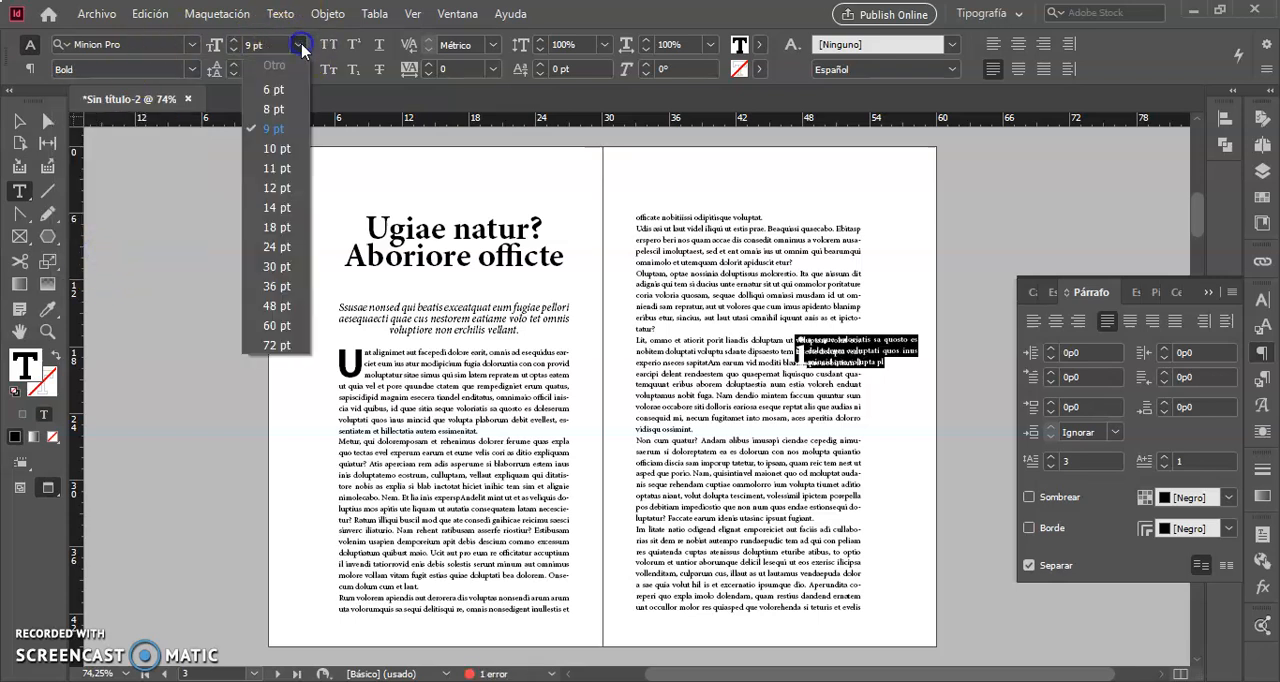
click(273, 207)
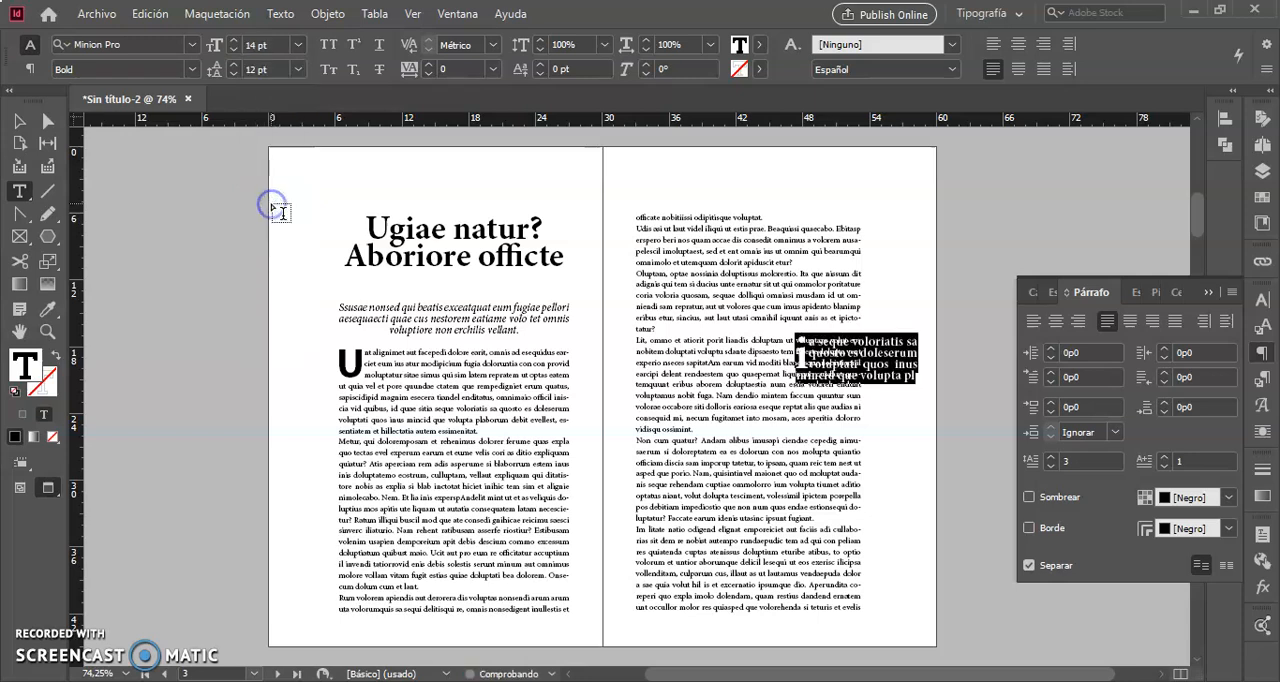
Set the excerpt text's leading to 20 pt and left-align it.
click(233, 64)
click(233, 64)
click(233, 64)
click(233, 64)
click(233, 64)
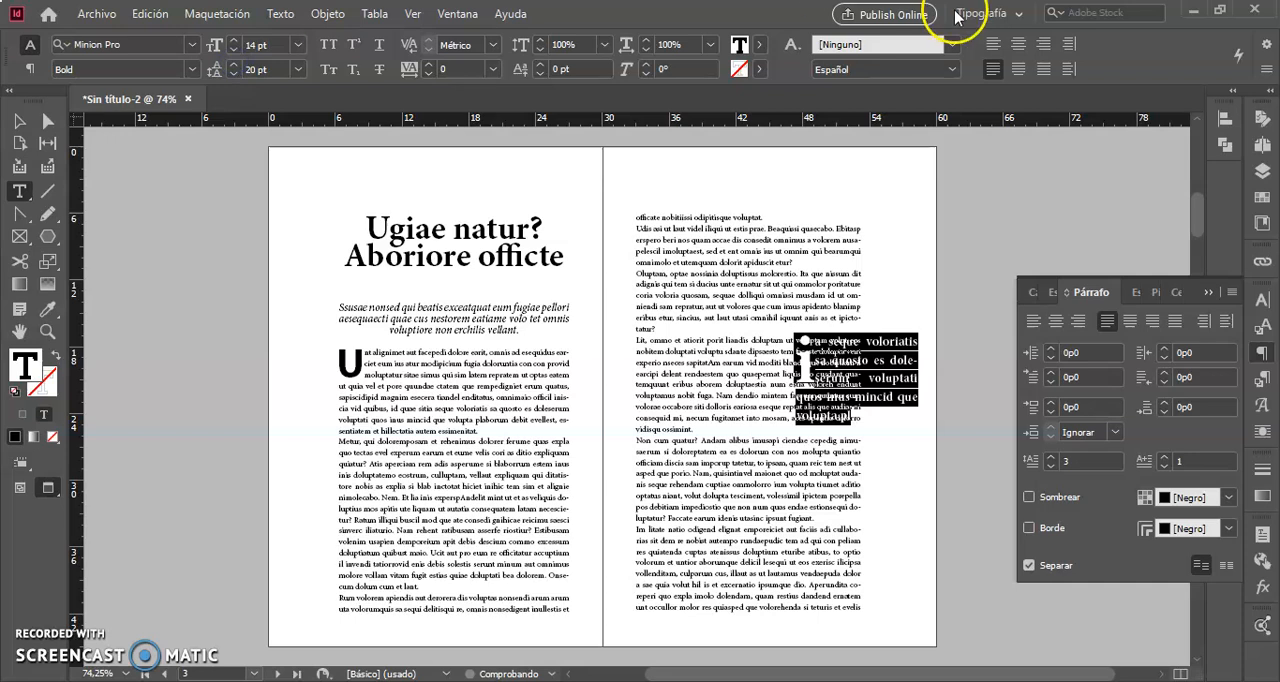
click(993, 44)
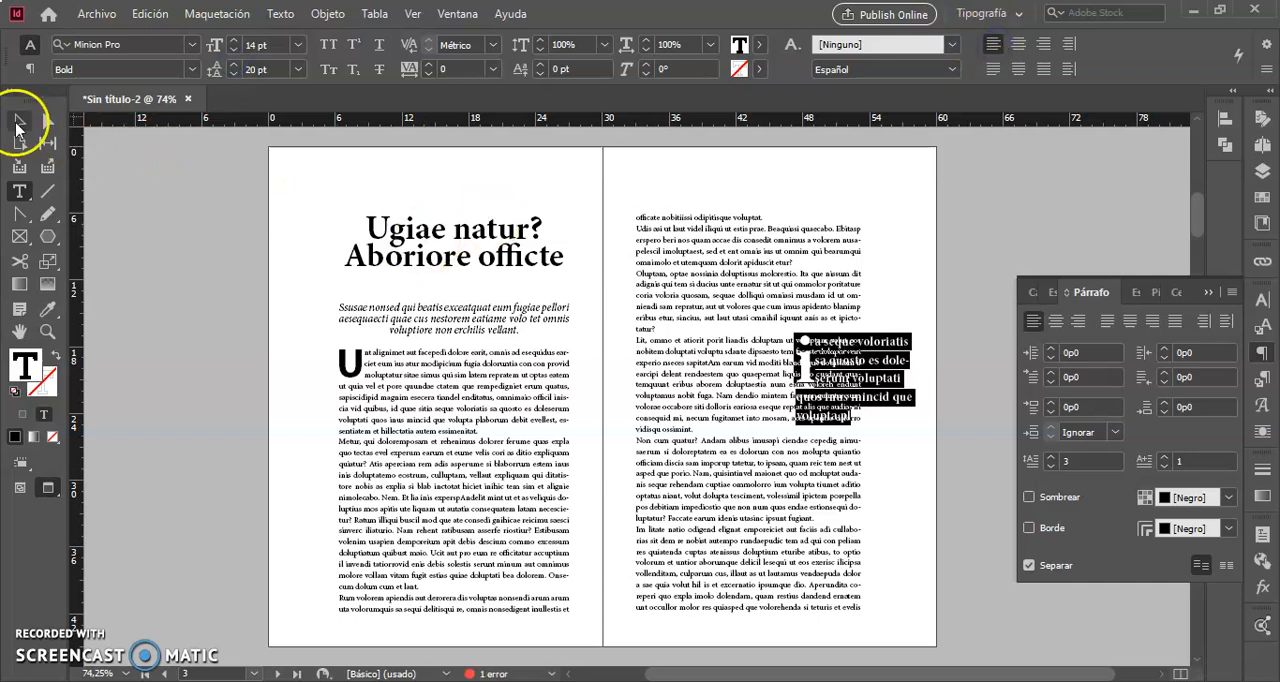
click(19, 121)
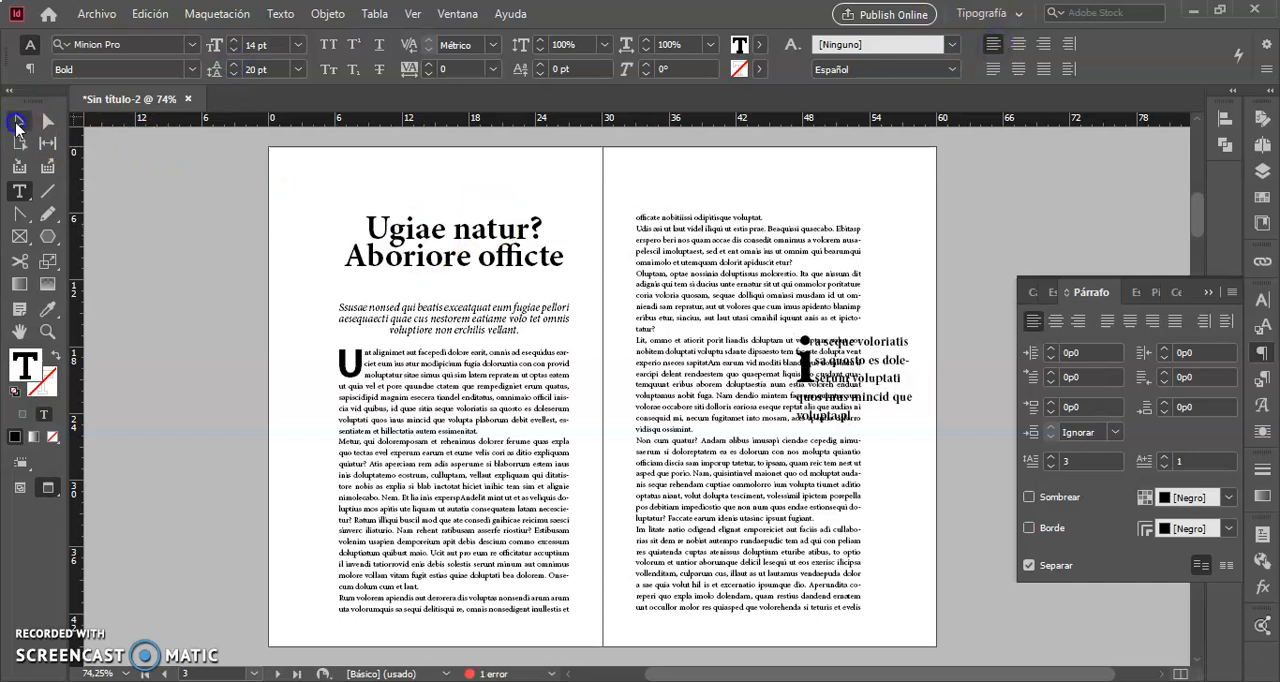
Remove the drop cap from the excerpt text by setting its drop cap lines to 0.
double_click(880, 430)
drag(880, 430, 768, 357)
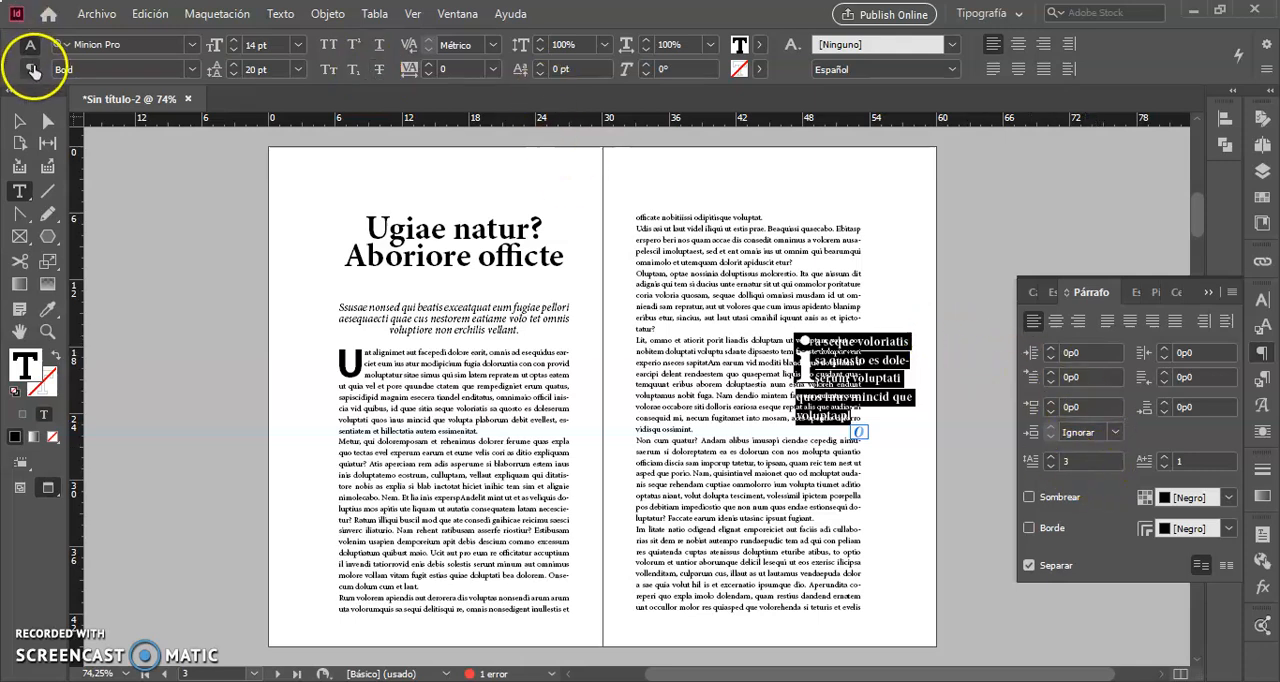
click(30, 68)
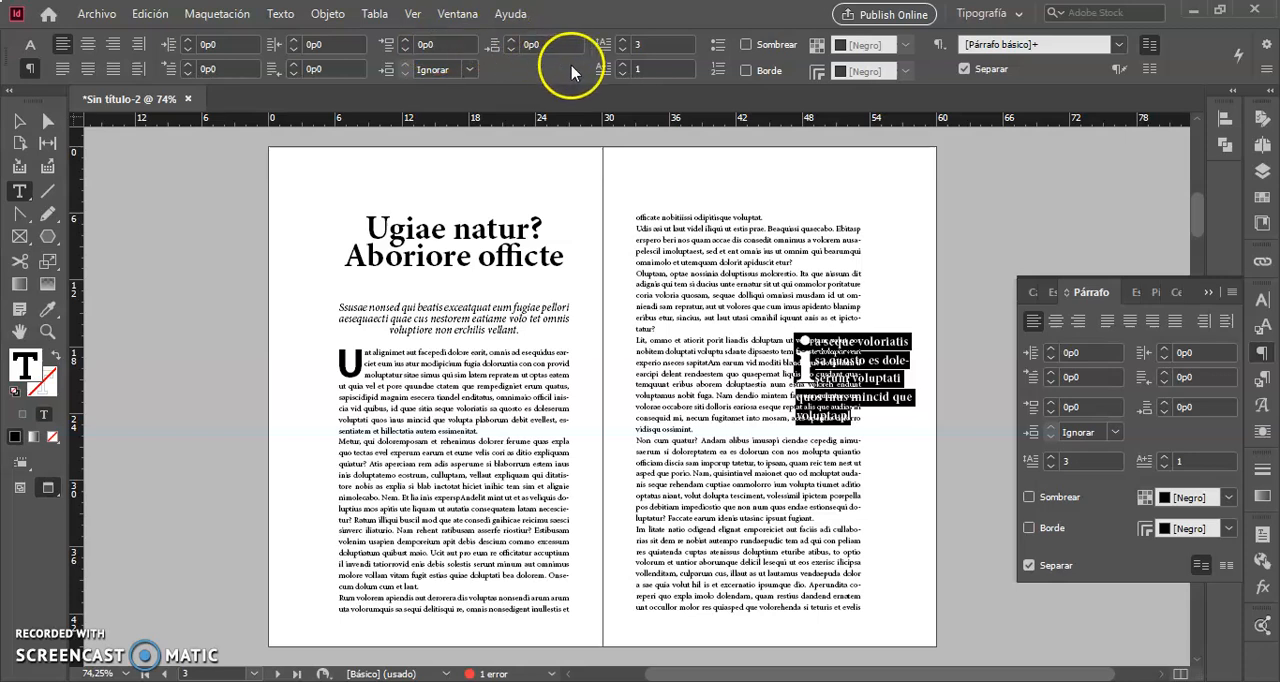
click(622, 50)
click(622, 50)
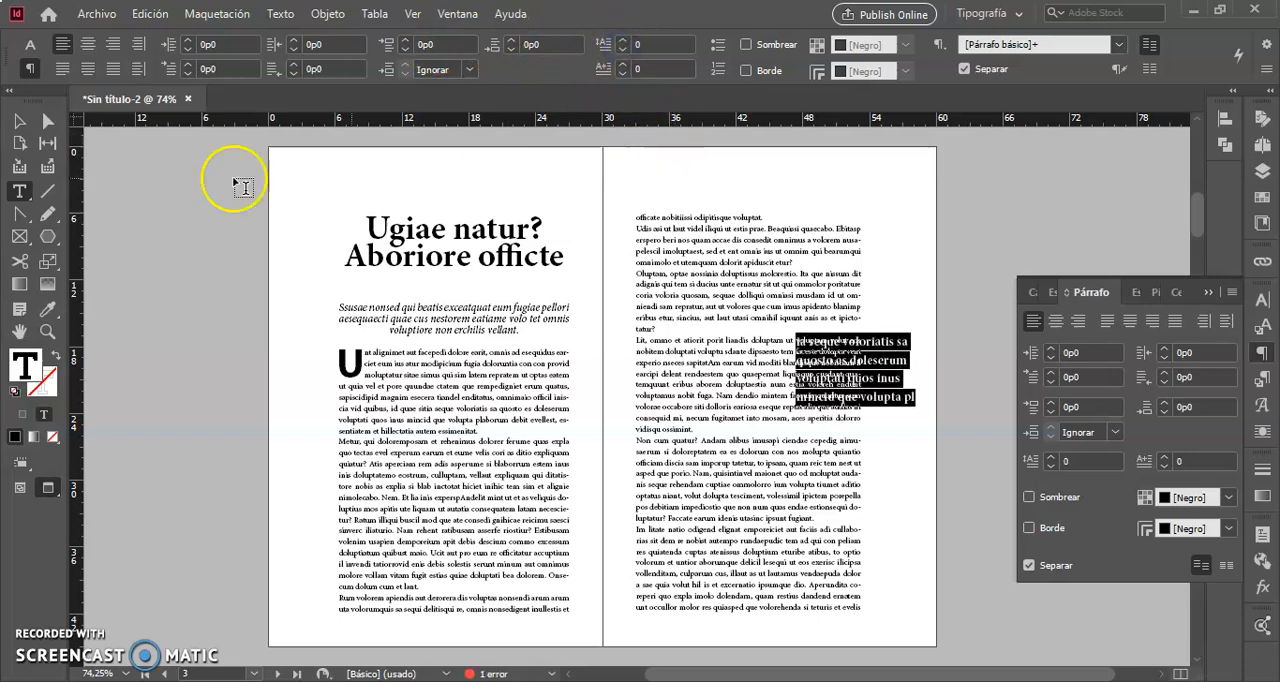
click(18, 122)
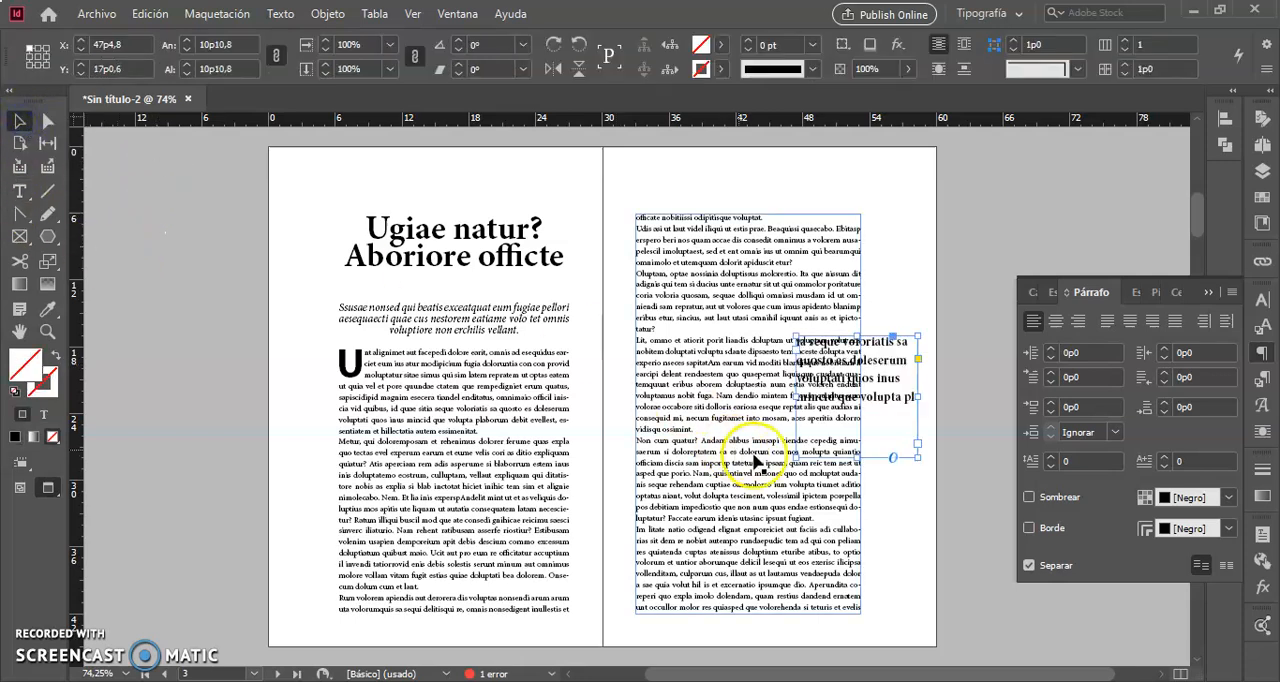
double_click(855, 455)
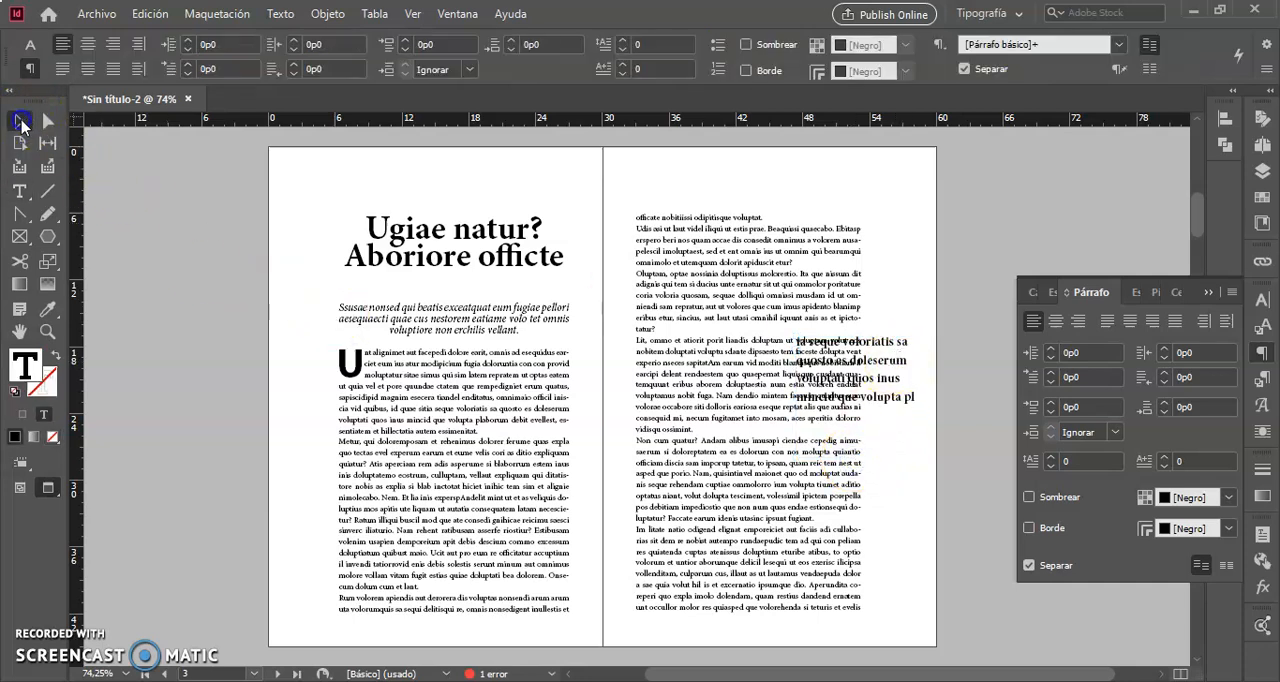
click(20, 121)
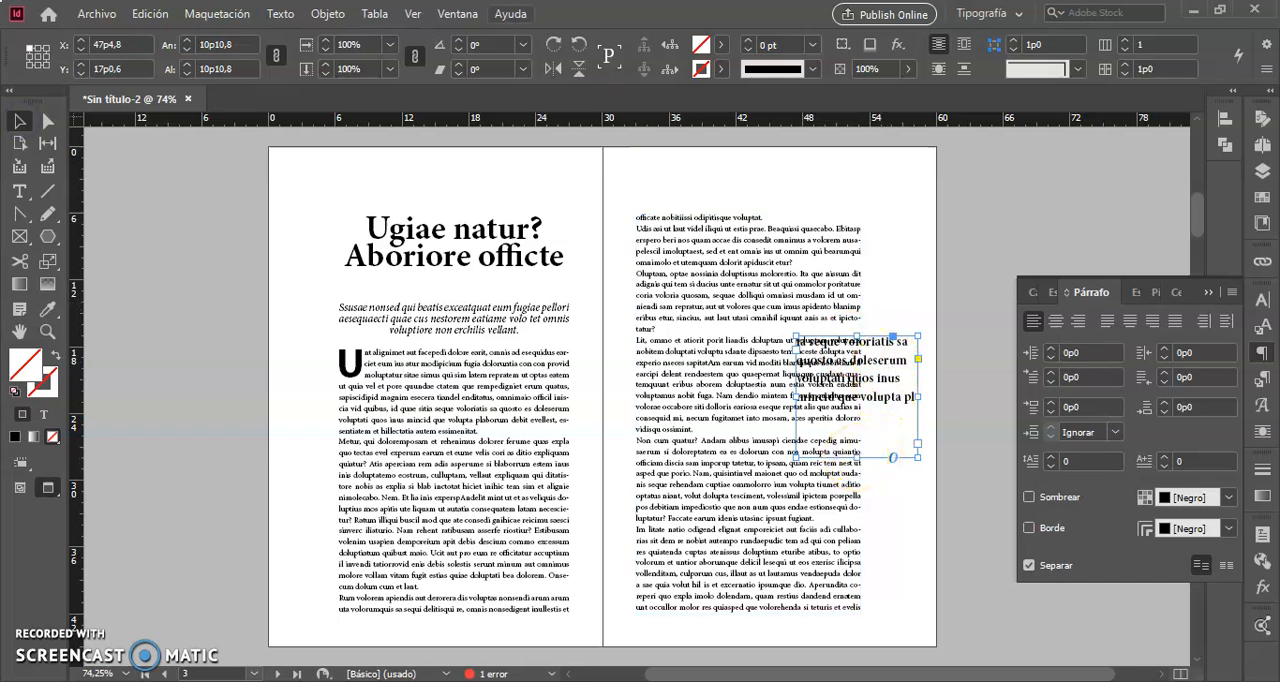
Apply a text wrap around the bounding box of the excerpt frame.
click(457, 14)
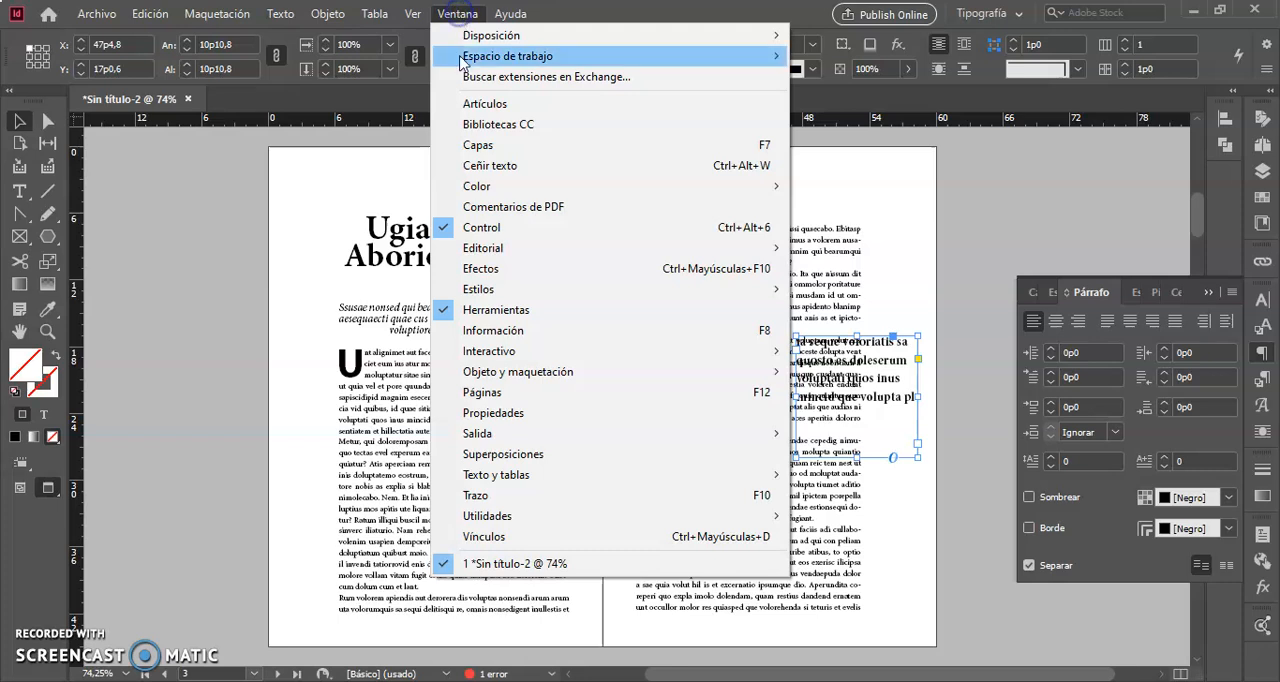
click(519, 166)
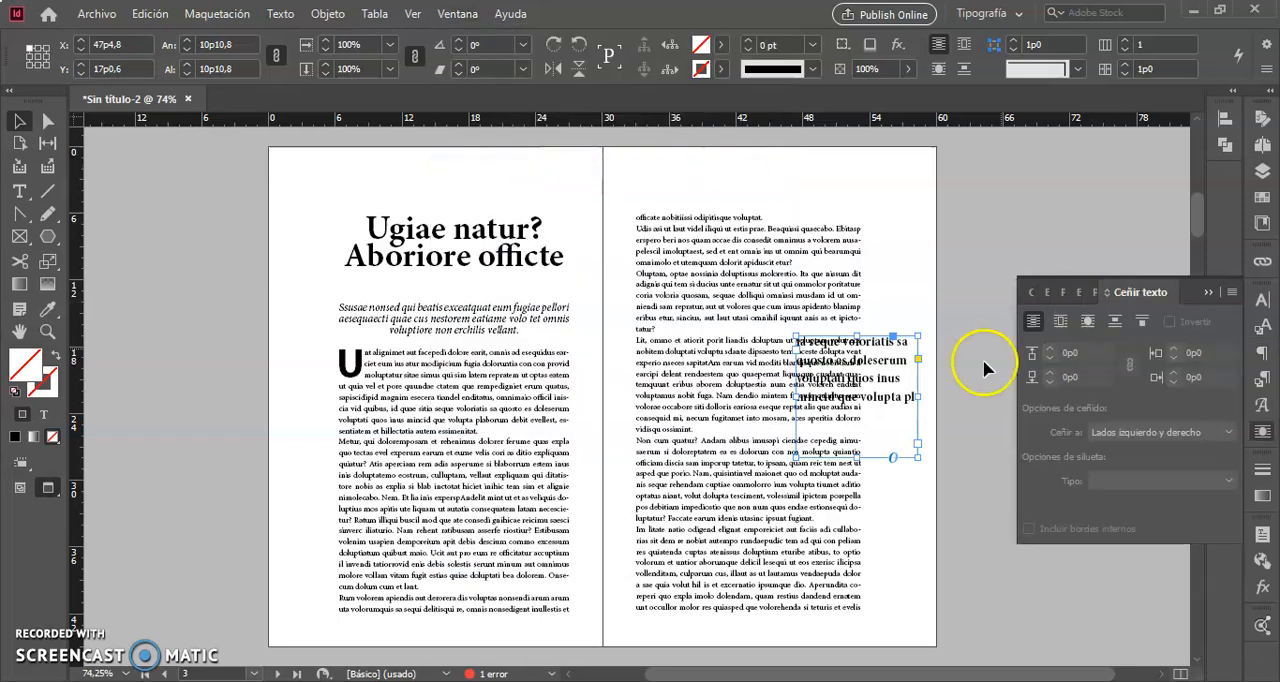
click(1062, 324)
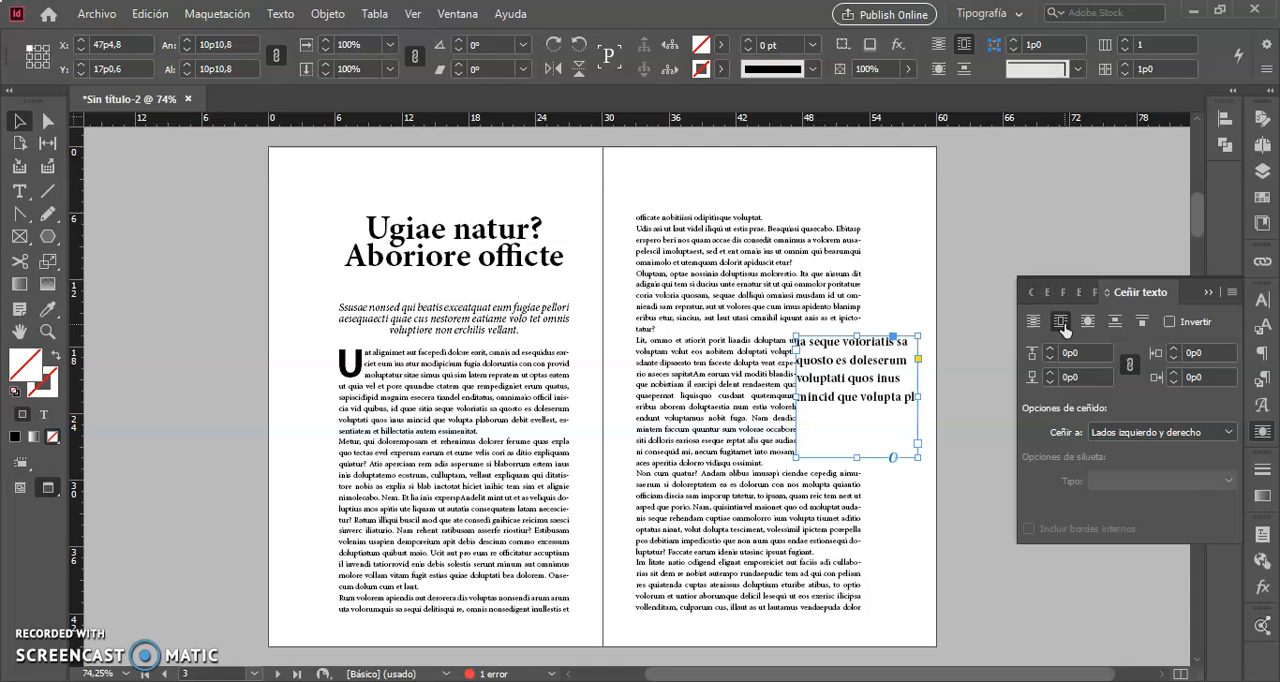
click(1088, 322)
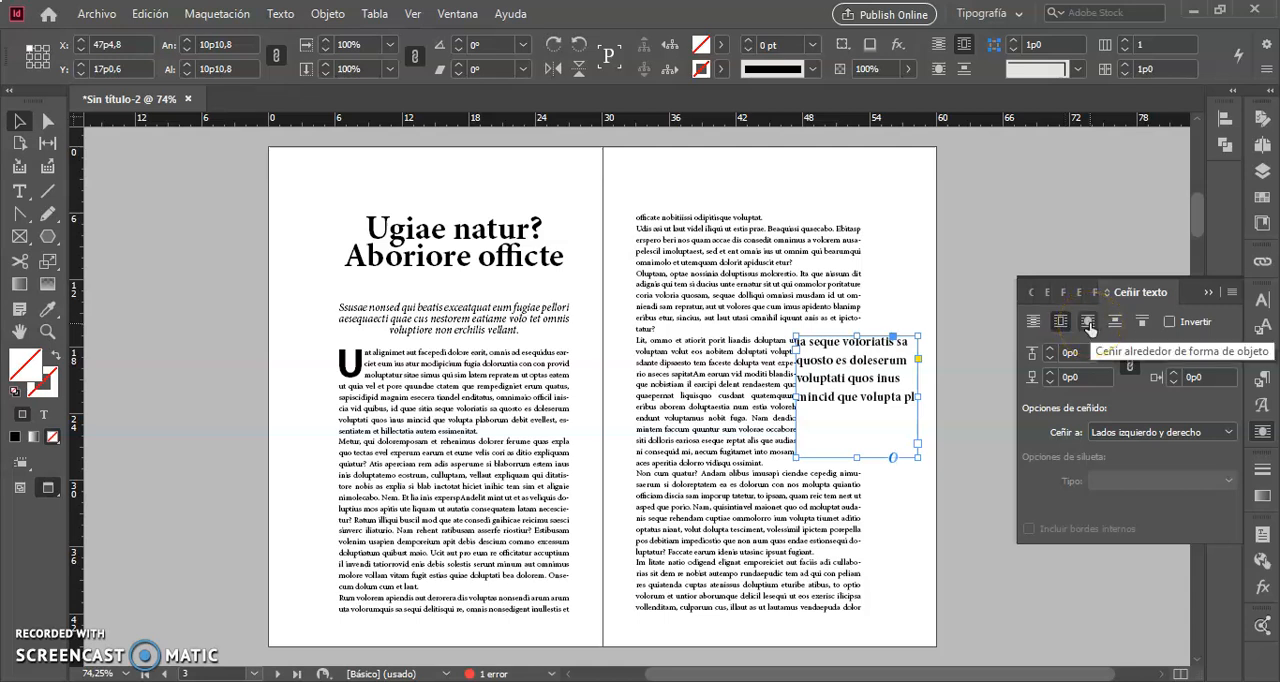
Set the excerpt frame's text wrap offset to 0p6 on all sides and deselect the frame.
click(1050, 353)
click(1050, 353)
click(1050, 353)
click(1050, 353)
click(1050, 353)
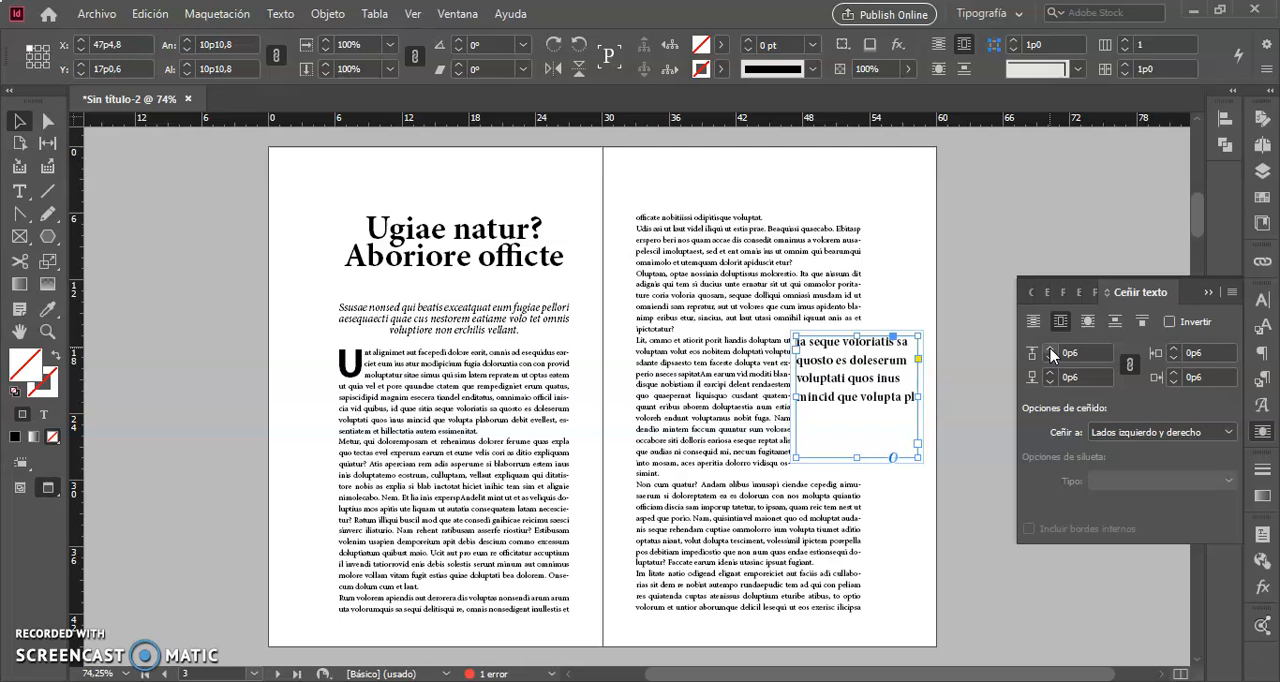
click(940, 401)
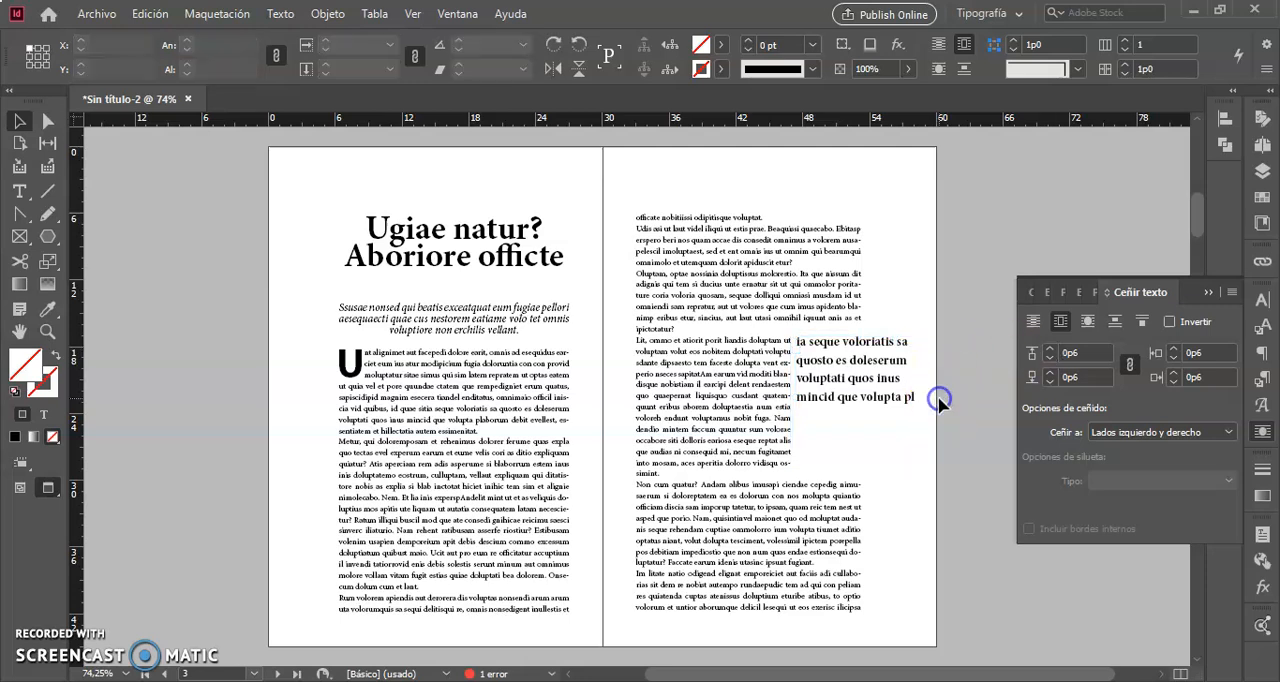
Shorten the excerpt frame from its lower edge to a height of about 7p0.
click(871, 405)
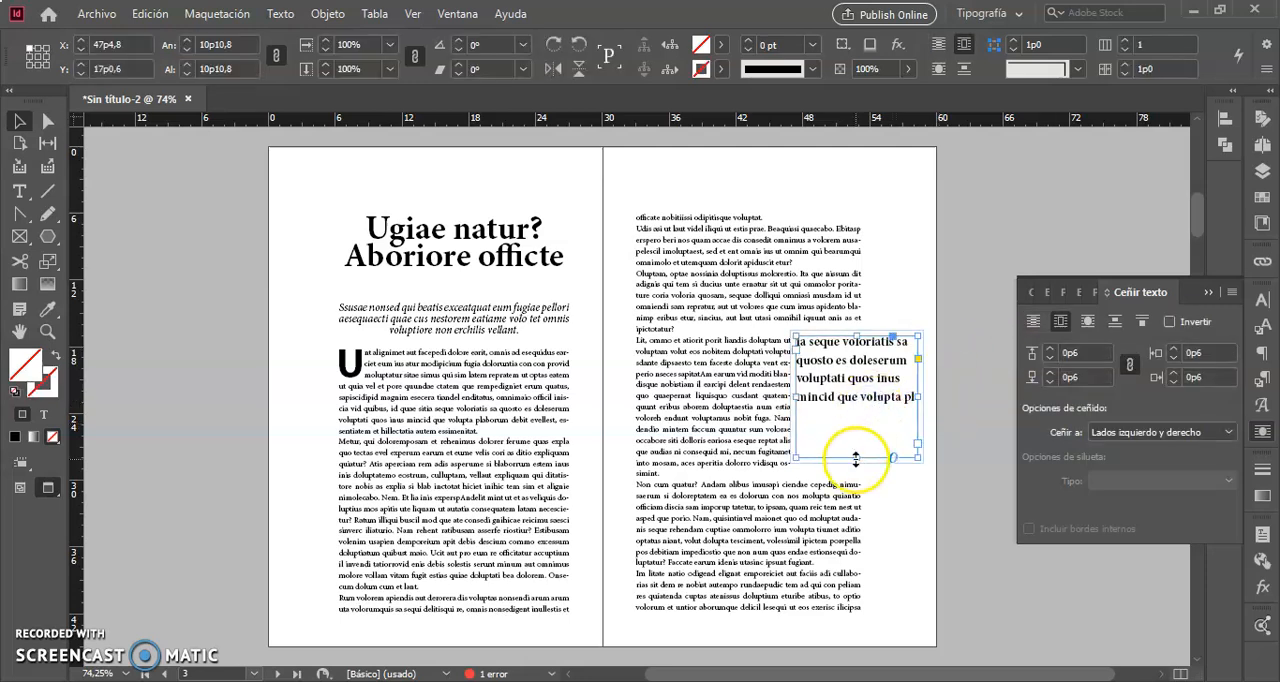
drag(856, 457, 860, 412)
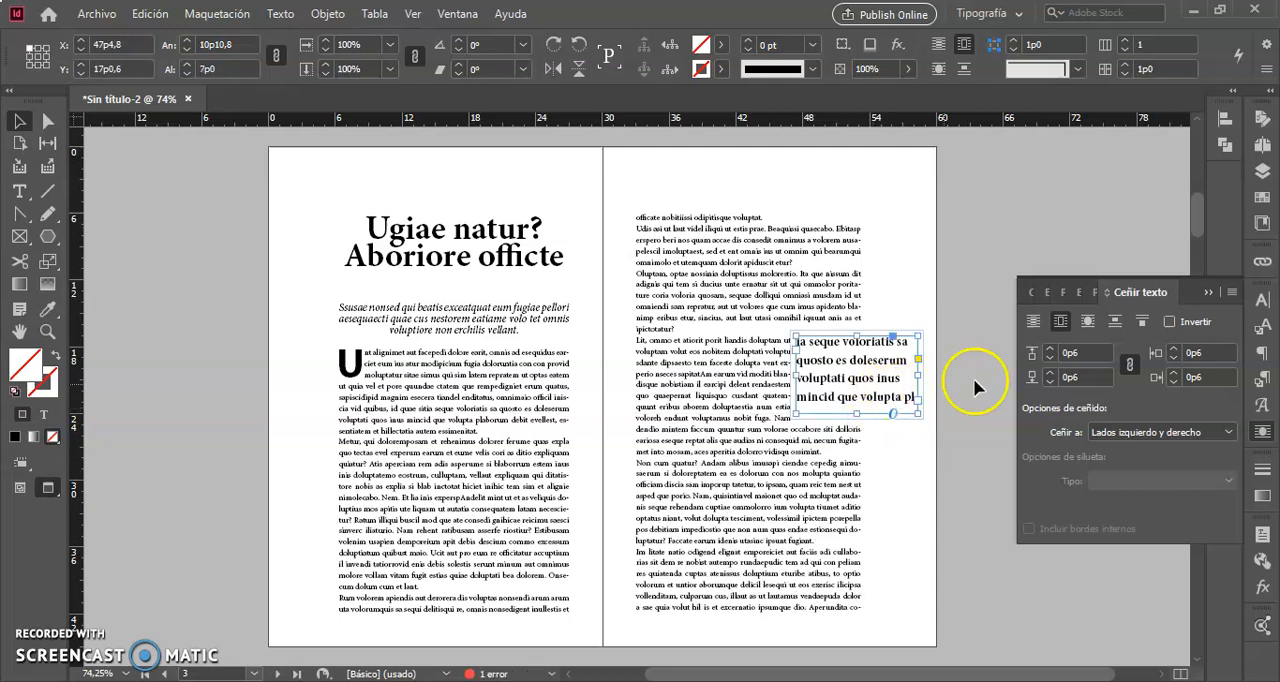
Set the excerpt frame's wrap offset to 1p0 on all sides and move the frame down to about Y 18p2,4.
click(865, 379)
click(1051, 348)
click(1051, 348)
click(1051, 348)
click(1051, 348)
click(1051, 348)
click(1051, 348)
click(905, 505)
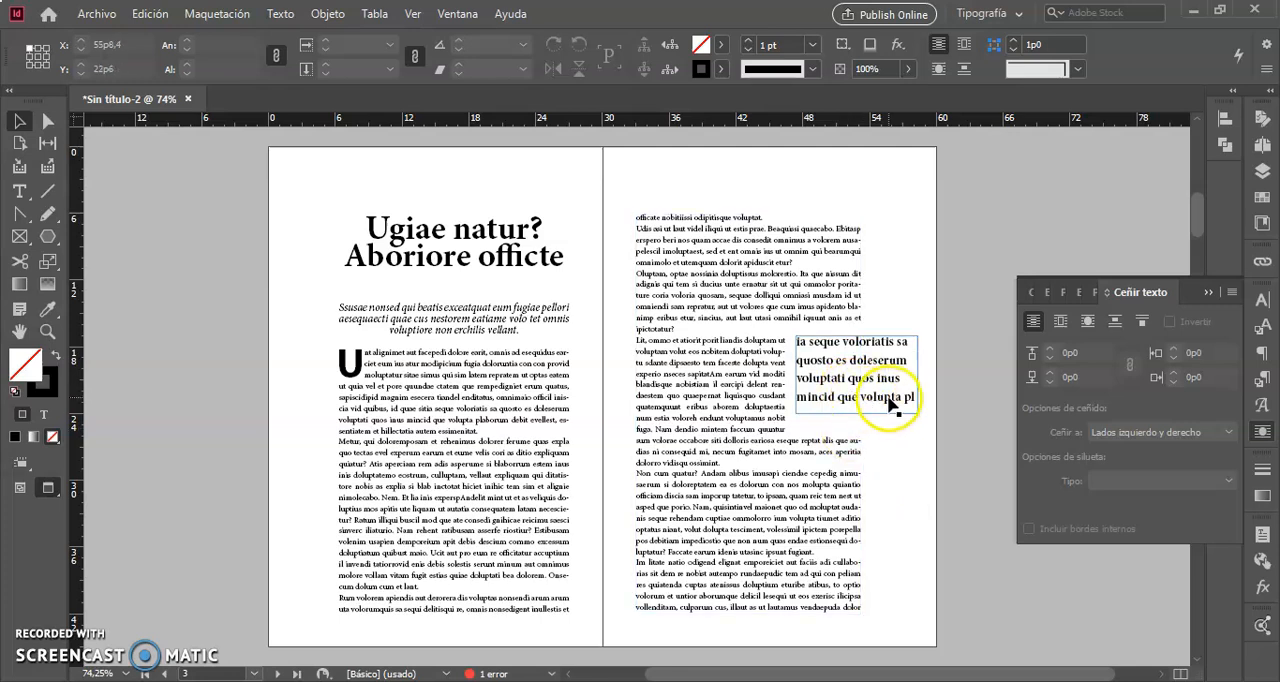
drag(890, 403, 888, 418)
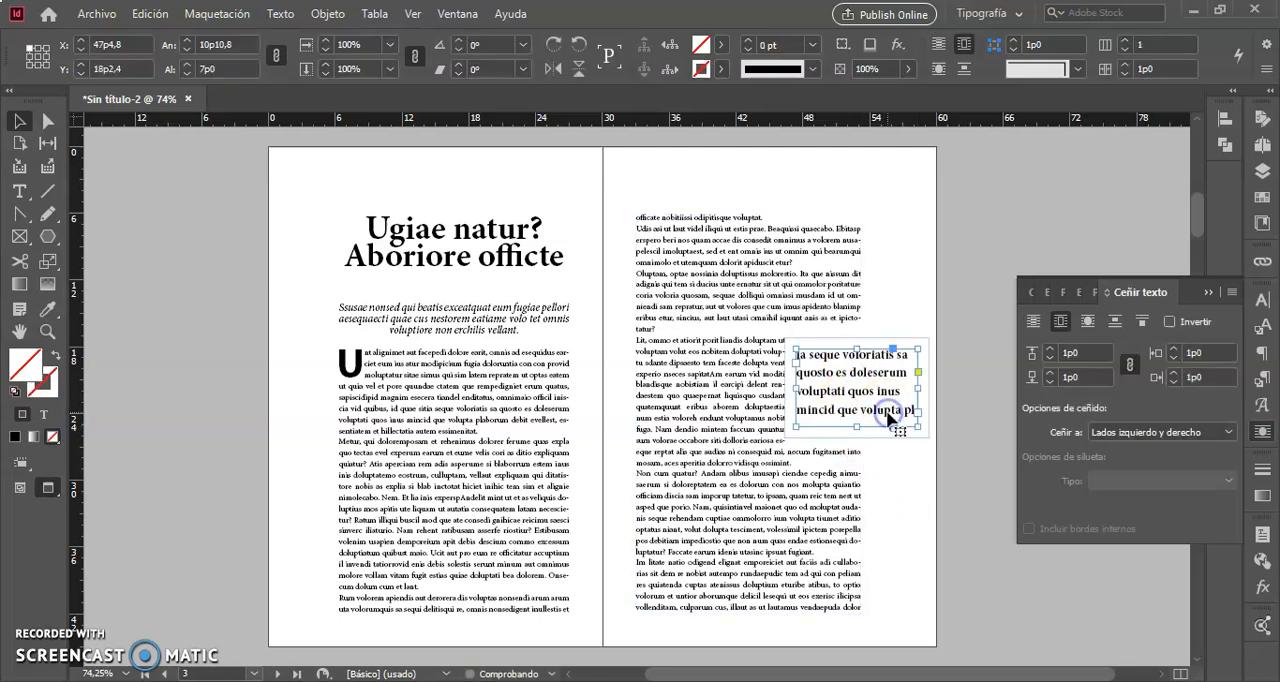
Copy a short passage of the second page's body text into a new narrow text frame in the first page's outer margin.
triple_click(678, 473)
click(678, 472)
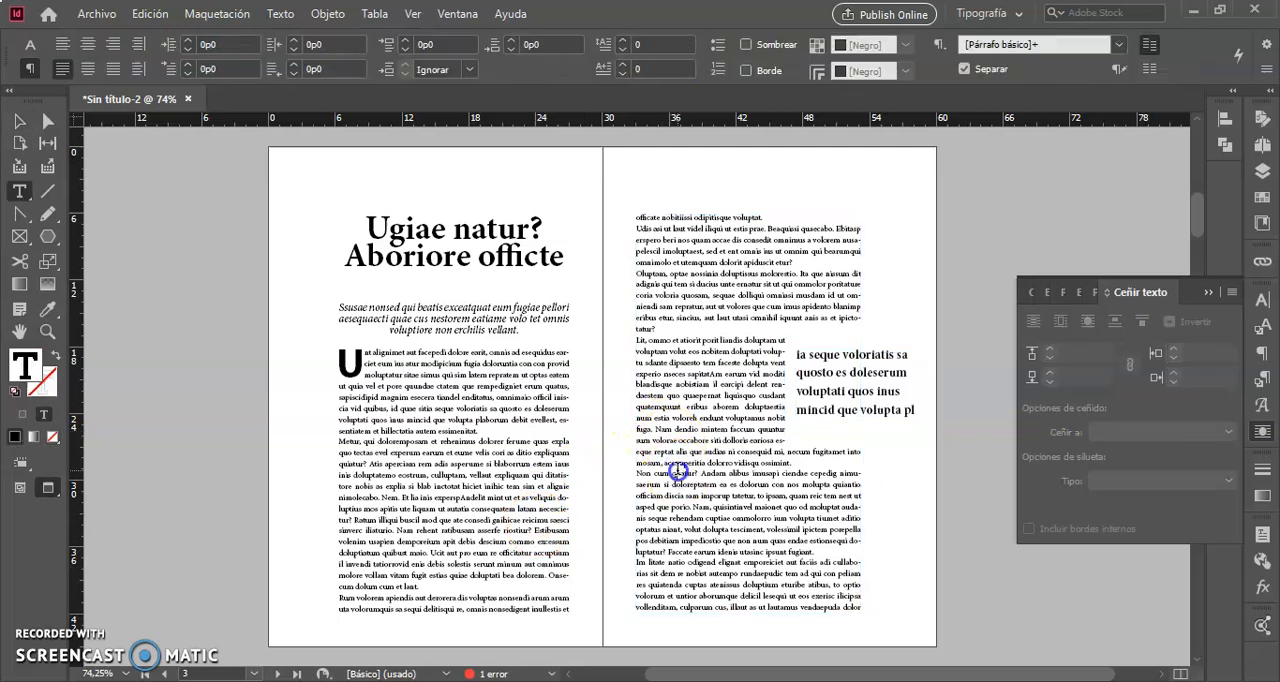
drag(677, 472, 735, 494)
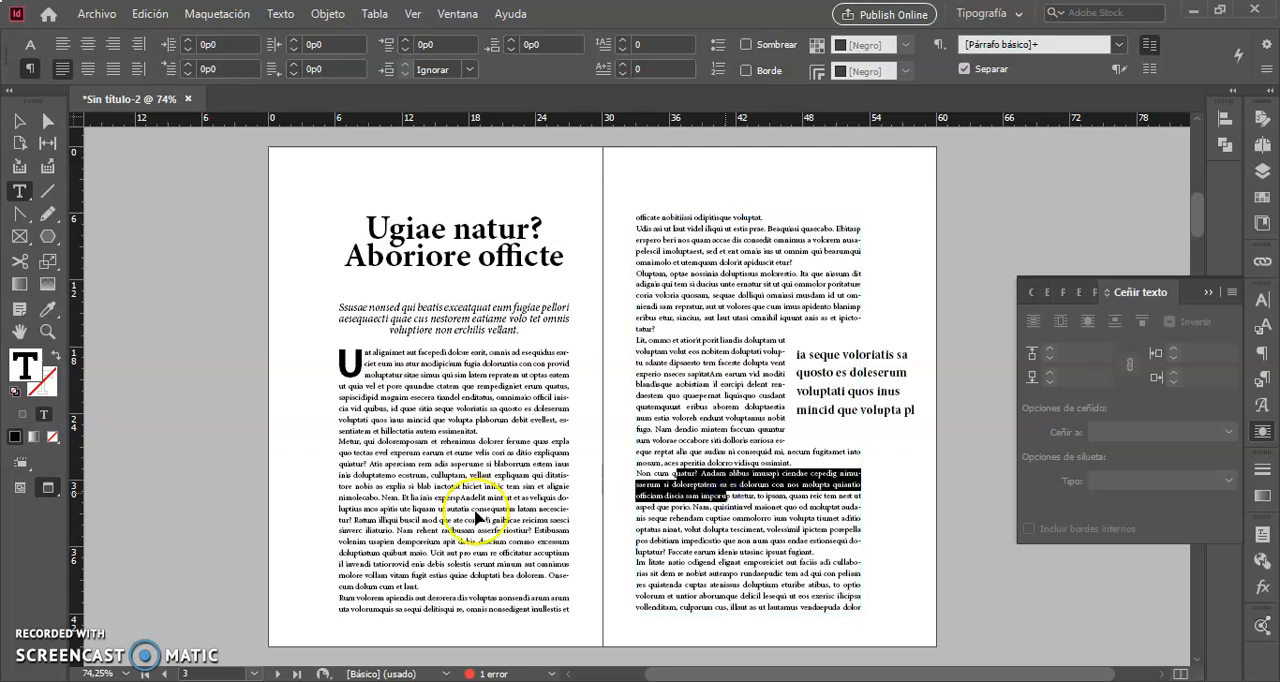
click(278, 488)
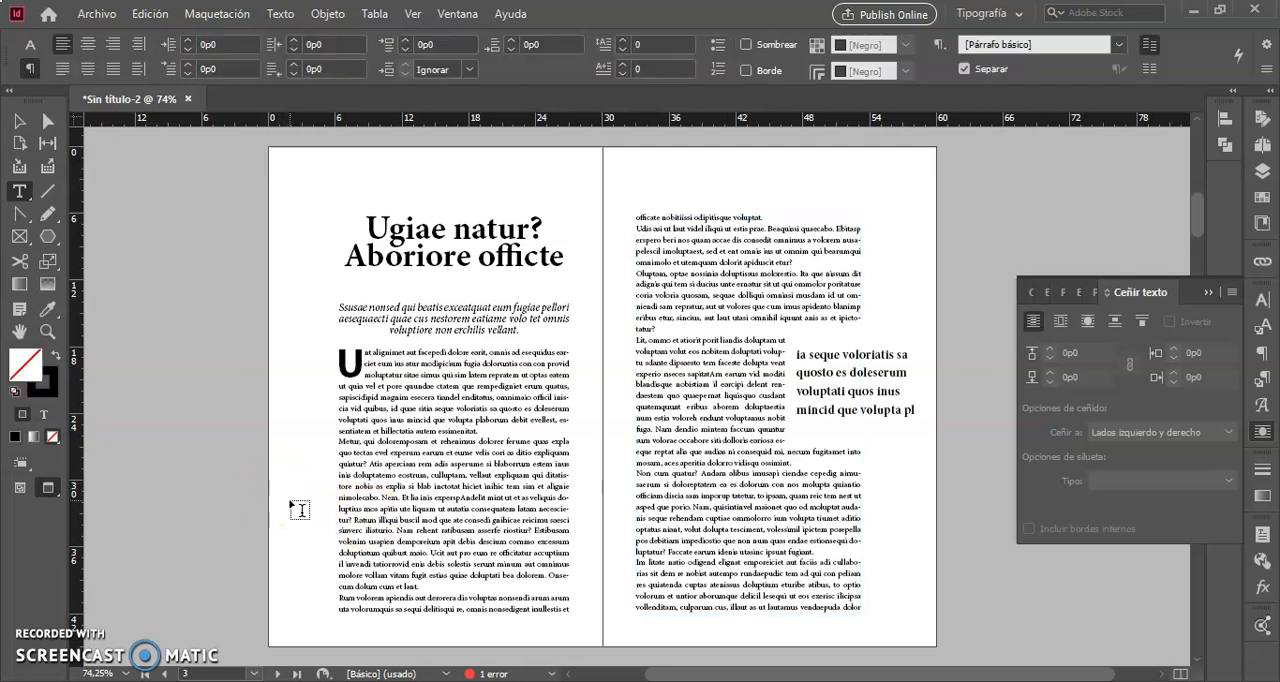
drag(271, 487, 326, 592)
key(ctrl+v)
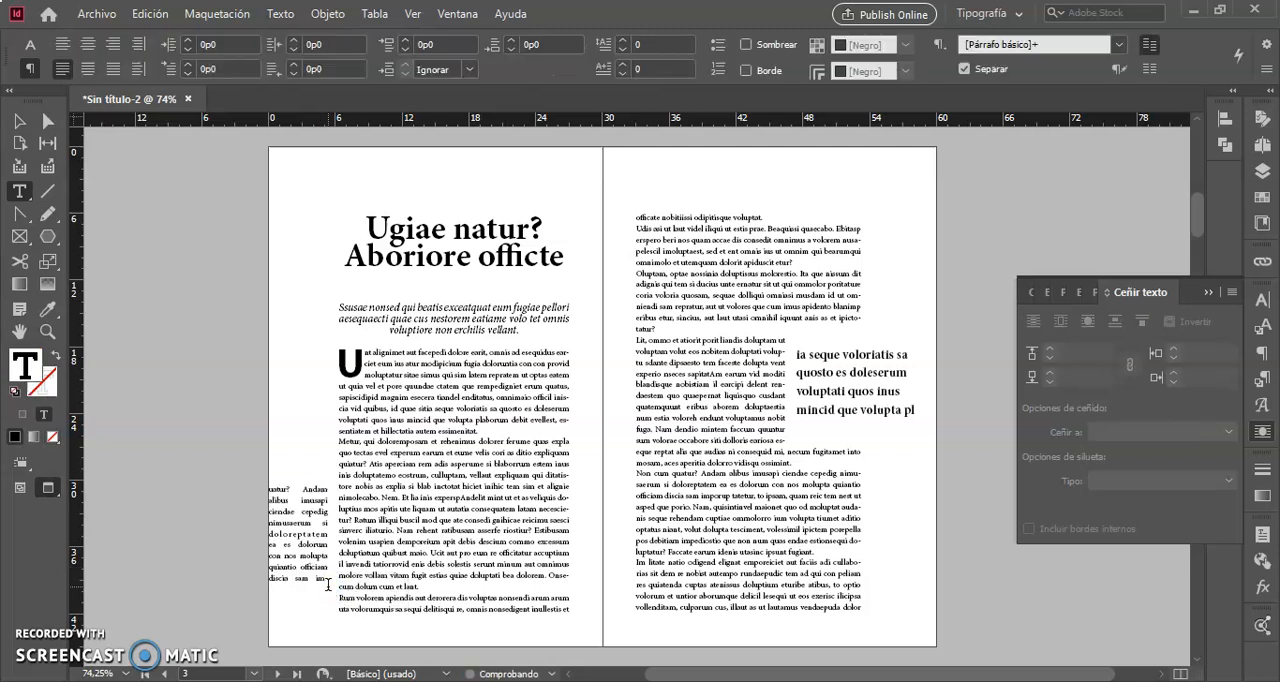
Right-align all the text of the margin note on the first page and set its font size to 7 pt.
triple_click(291, 512)
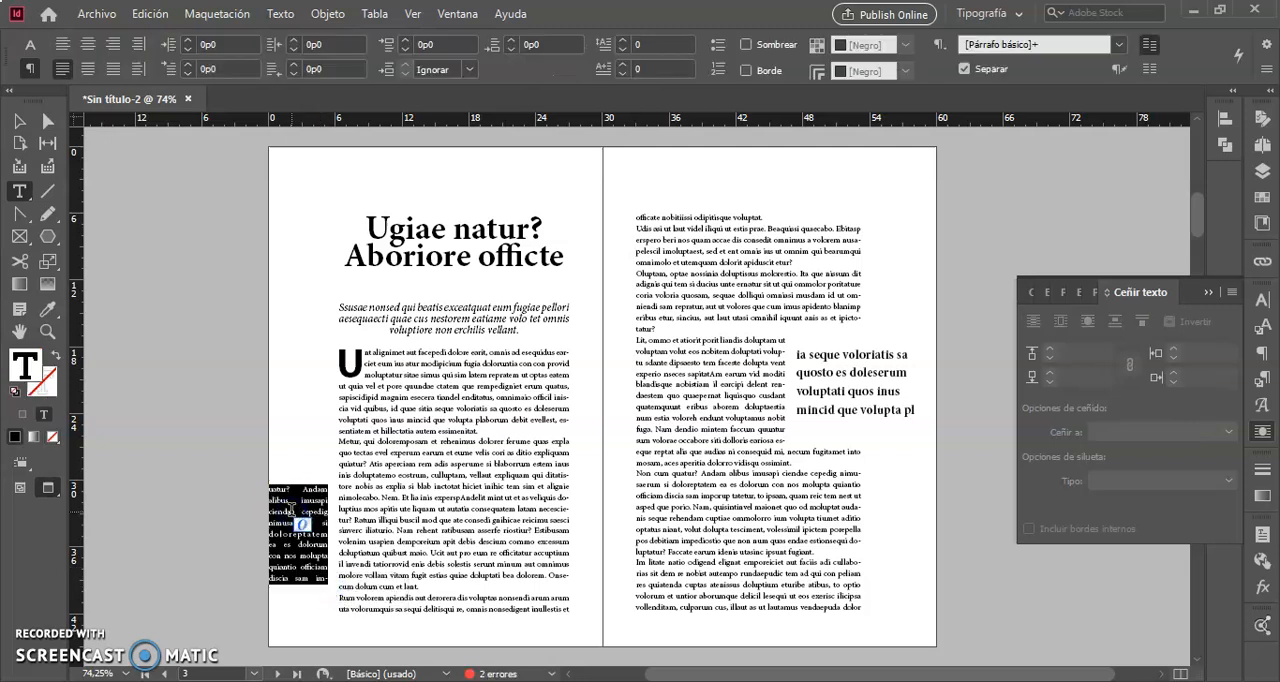
click(113, 44)
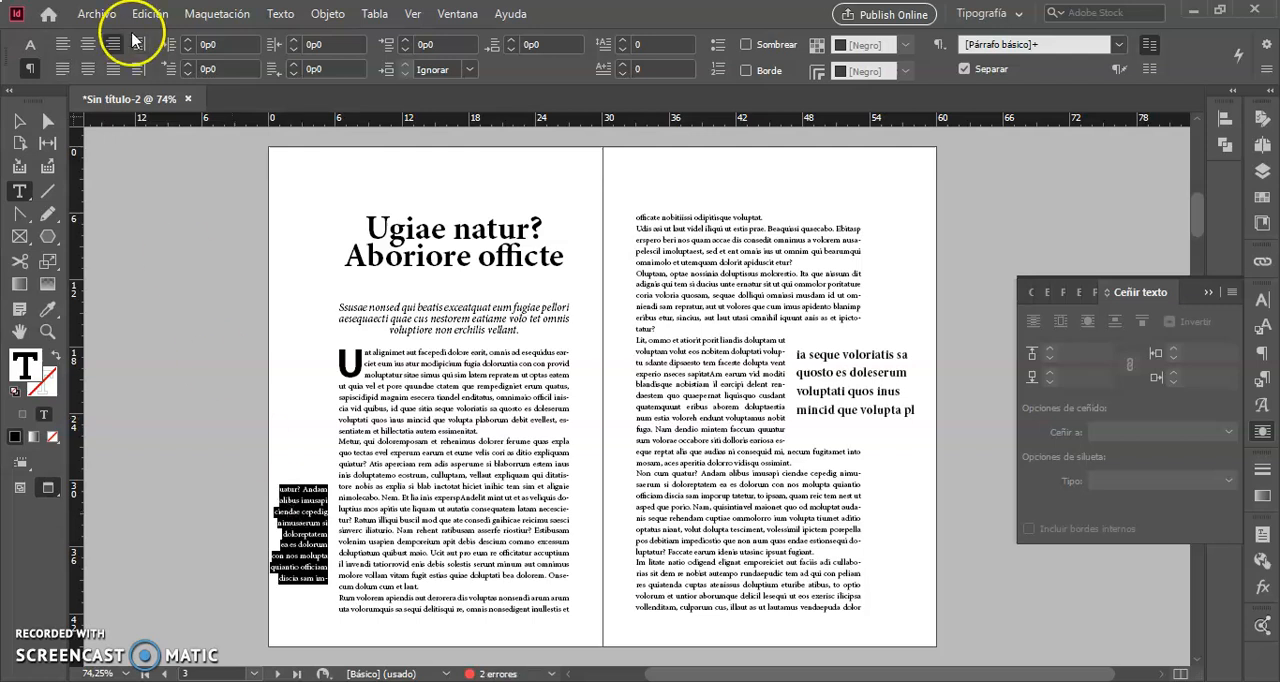
click(30, 44)
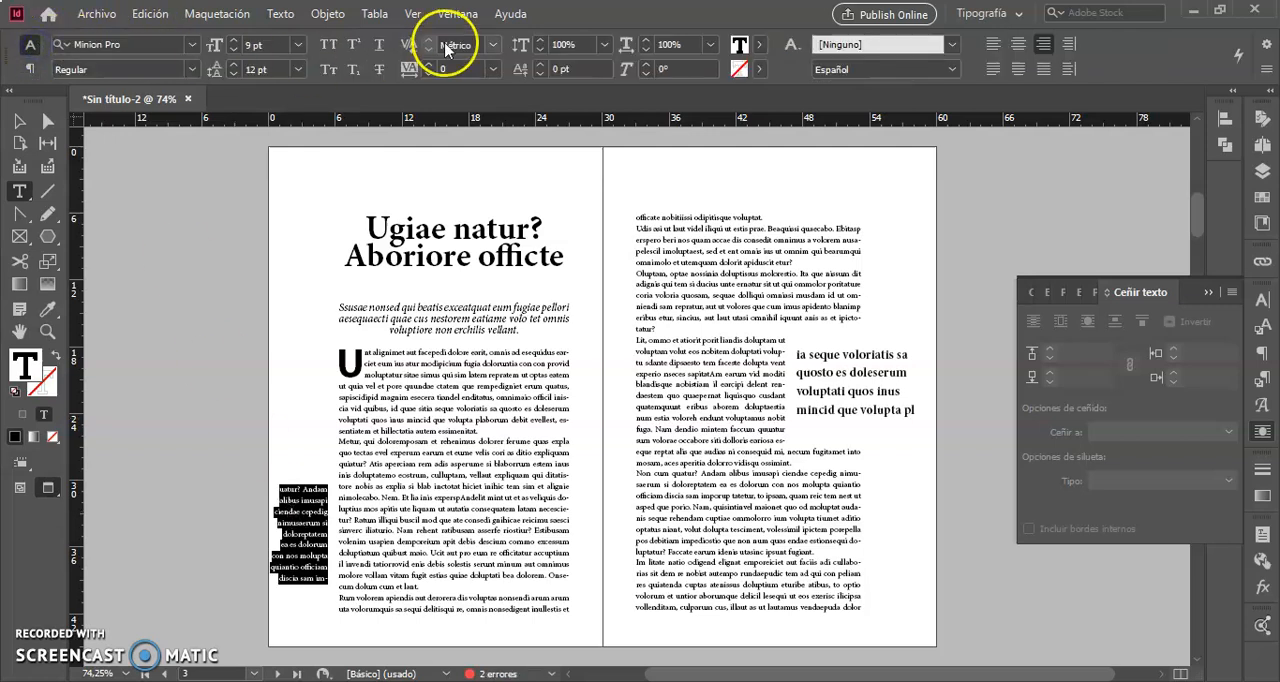
click(233, 49)
click(234, 50)
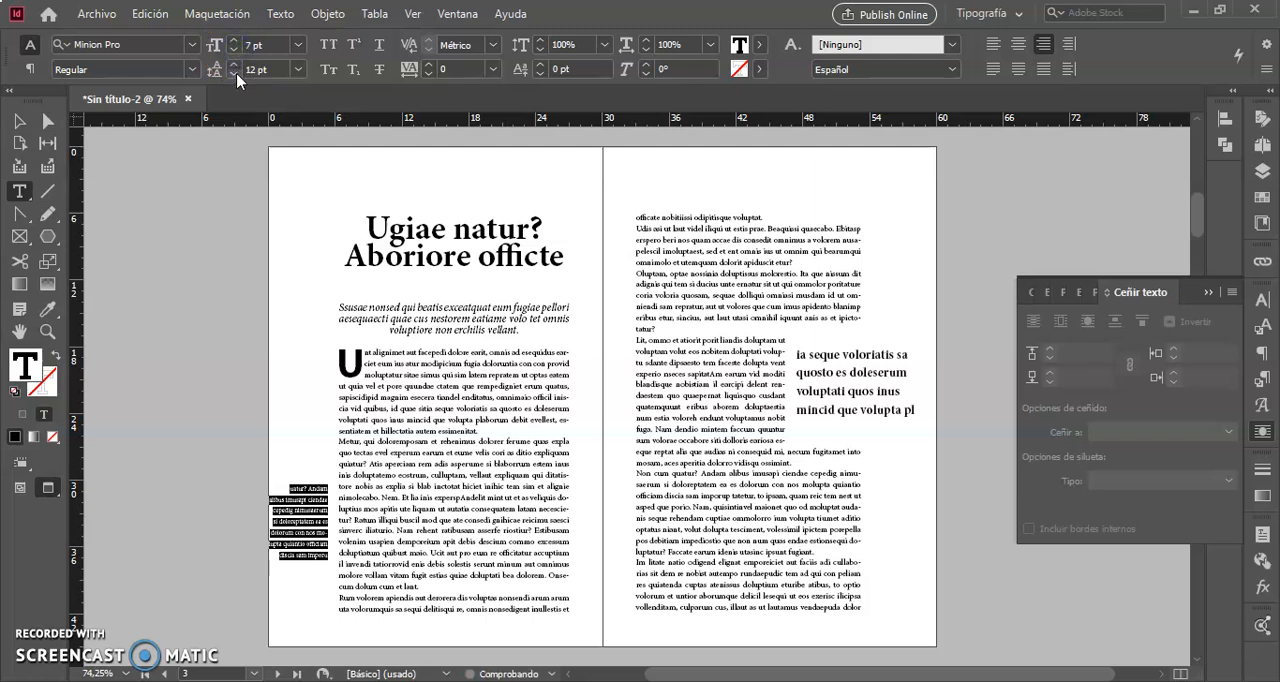
Set the margin note's leading to 9 pt.
click(235, 77)
click(235, 77)
click(235, 77)
click(235, 77)
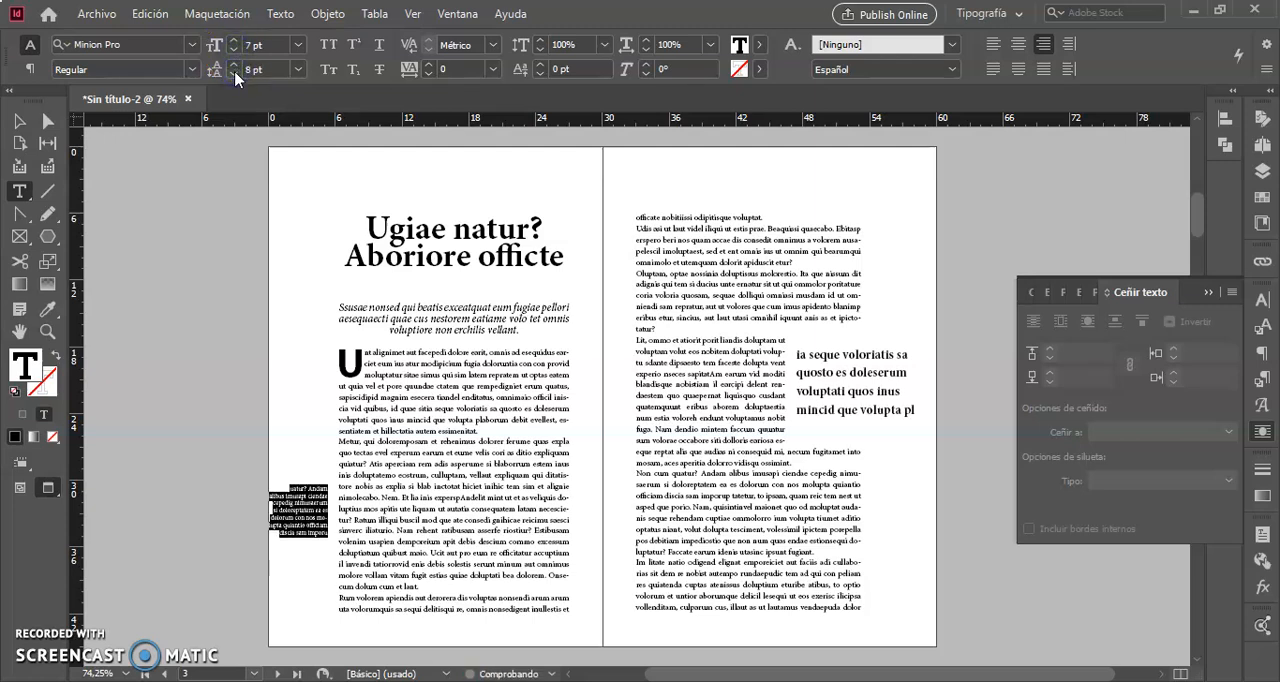
click(233, 64)
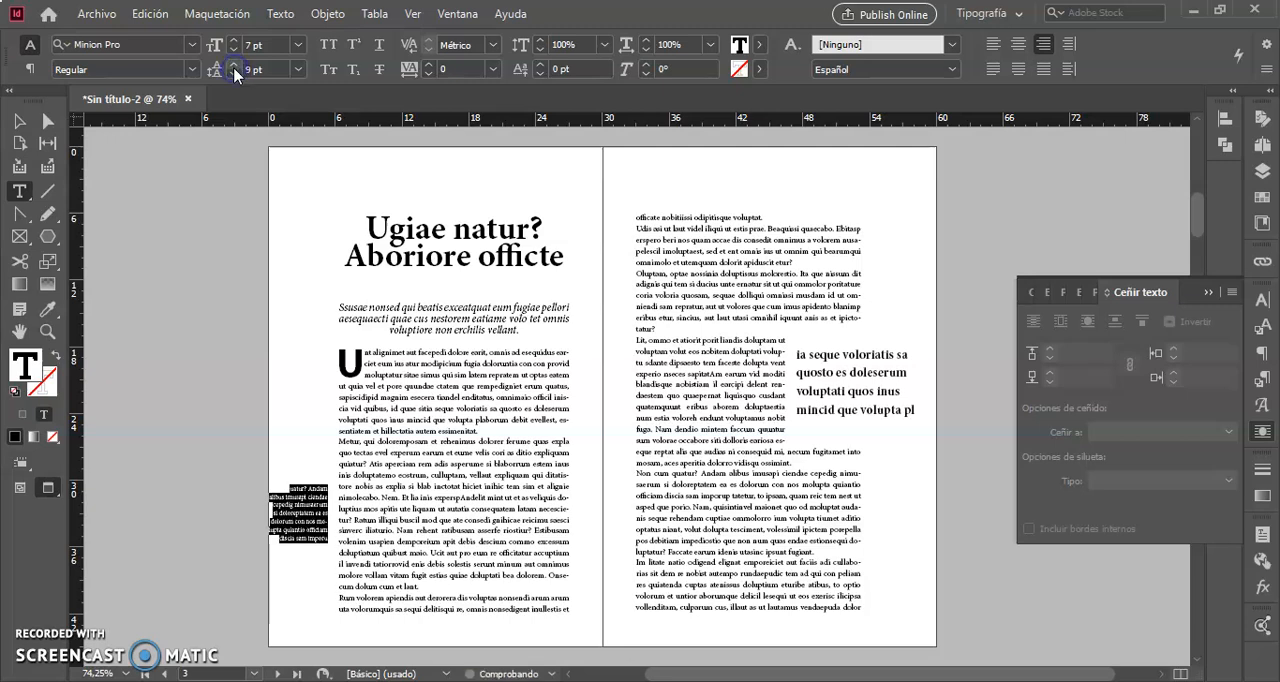
Move the margin note frame down to about X 0p4,2 and Y 33p1,2 beside the body text and deselect it.
click(20, 122)
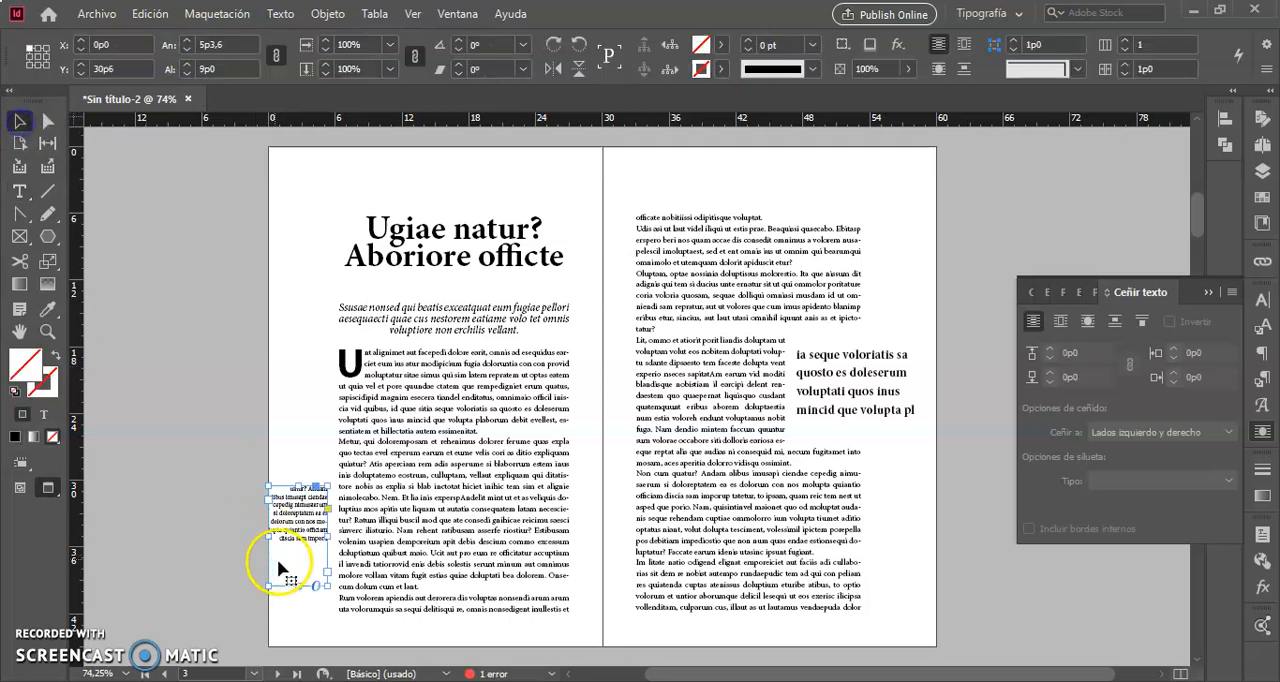
drag(307, 530, 313, 562)
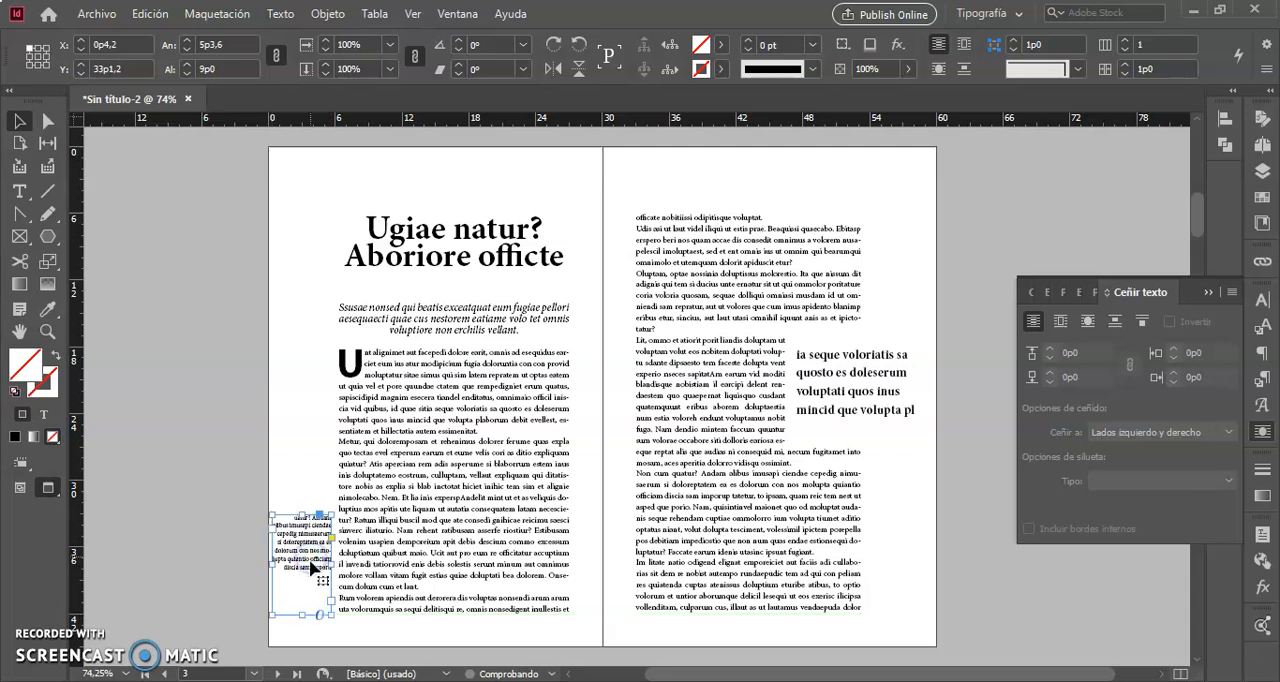
click(205, 495)
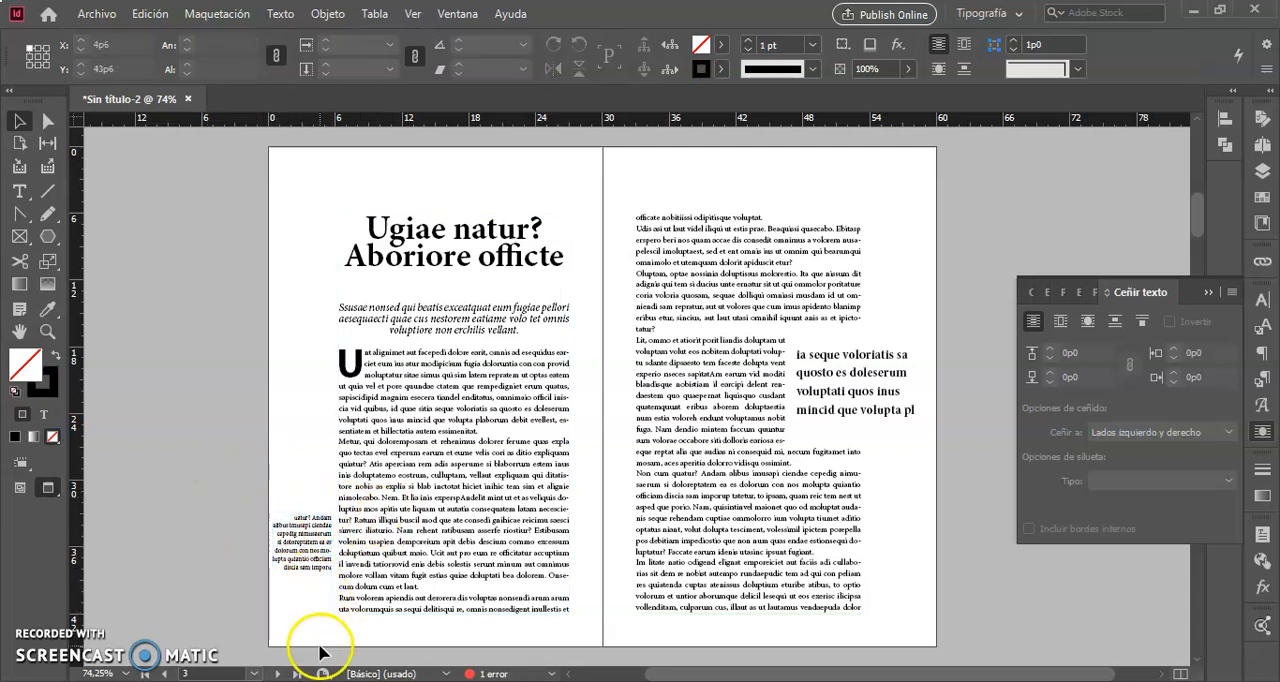
click(470, 644)
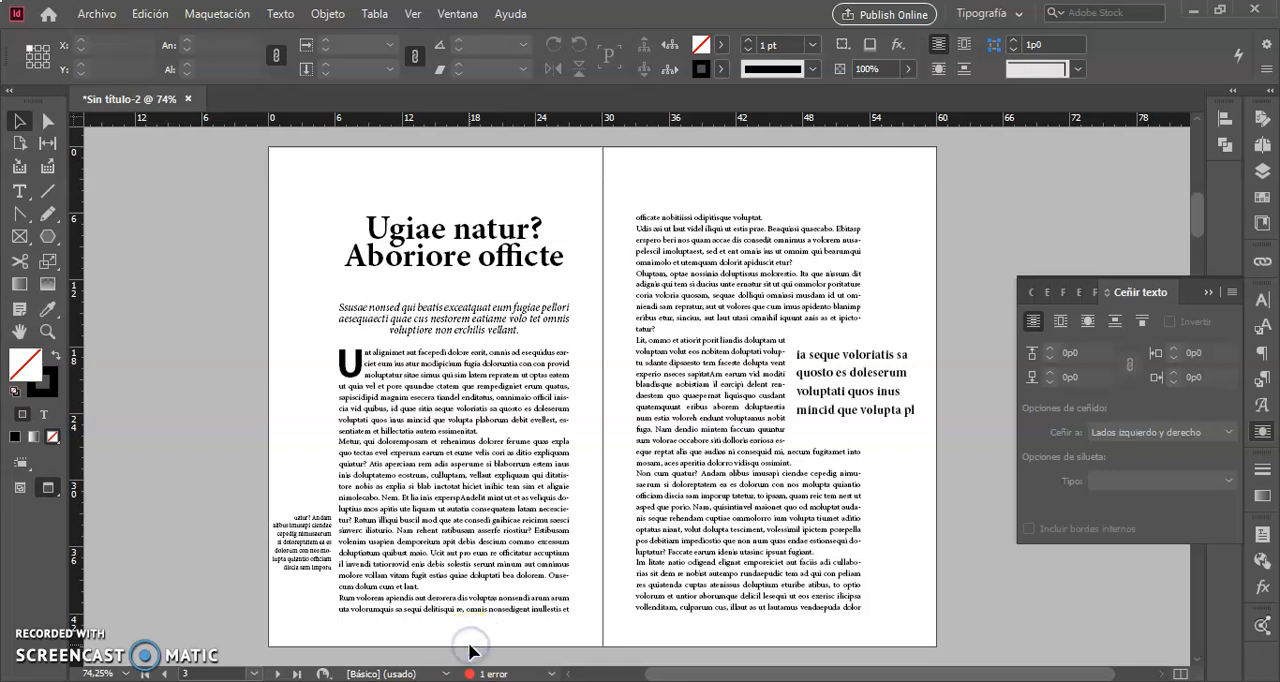